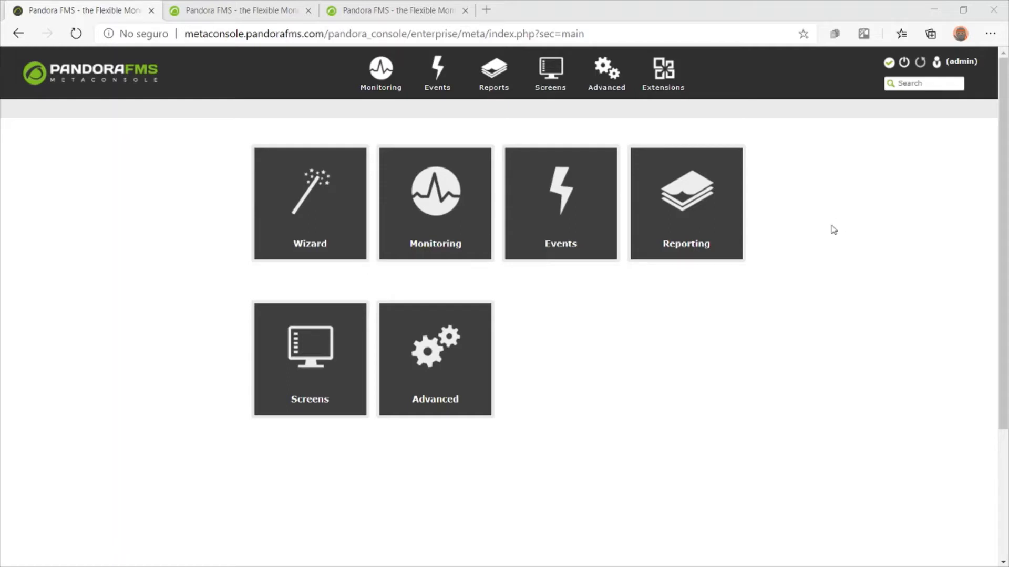
In Metasetup's consoles list, start adding a new node console
mouse_move(612, 84)
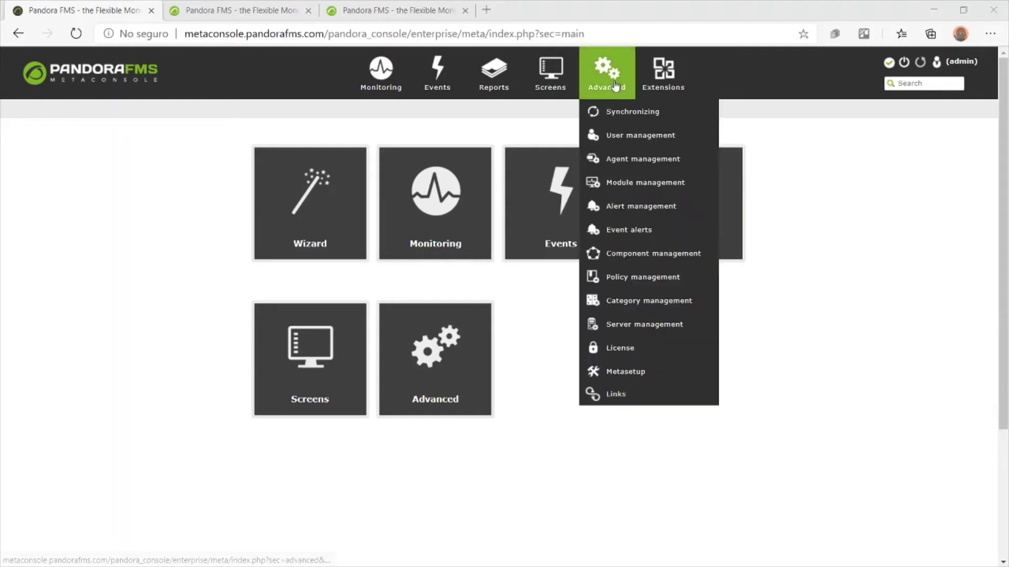
click(634, 368)
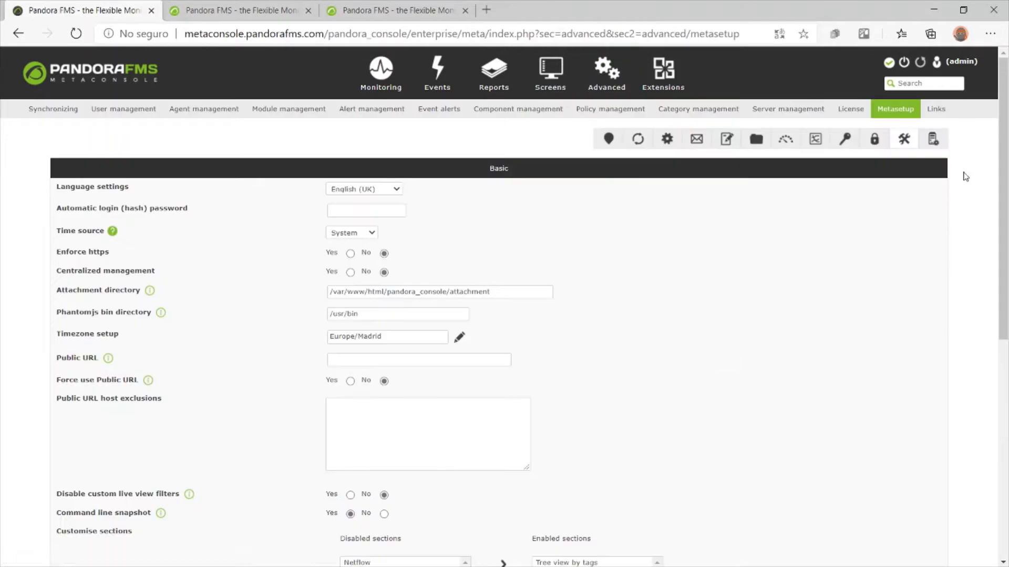
click(933, 141)
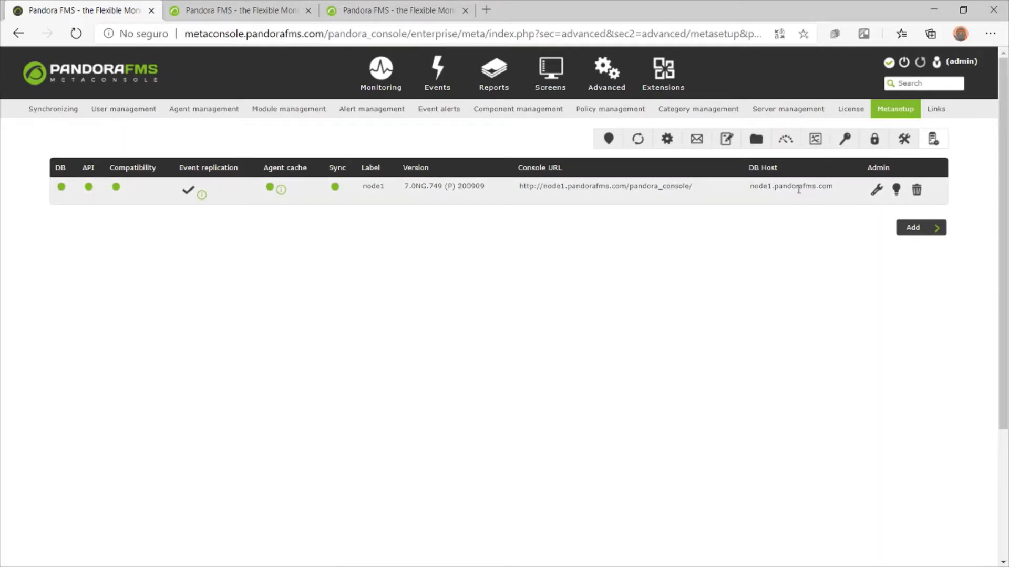
click(931, 232)
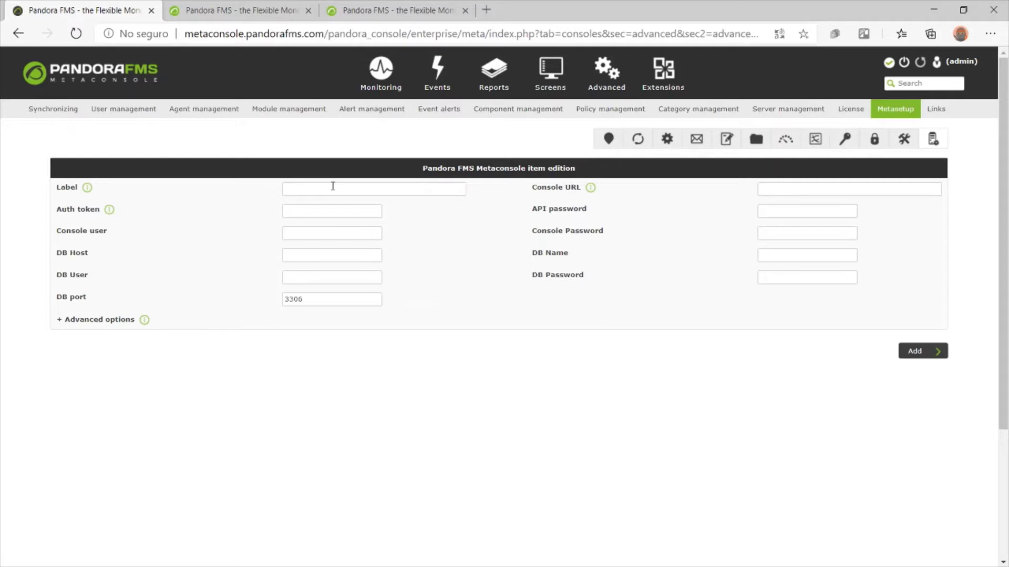
Set the new node's label to node2 and fill in the node2 console URL
click(332, 187)
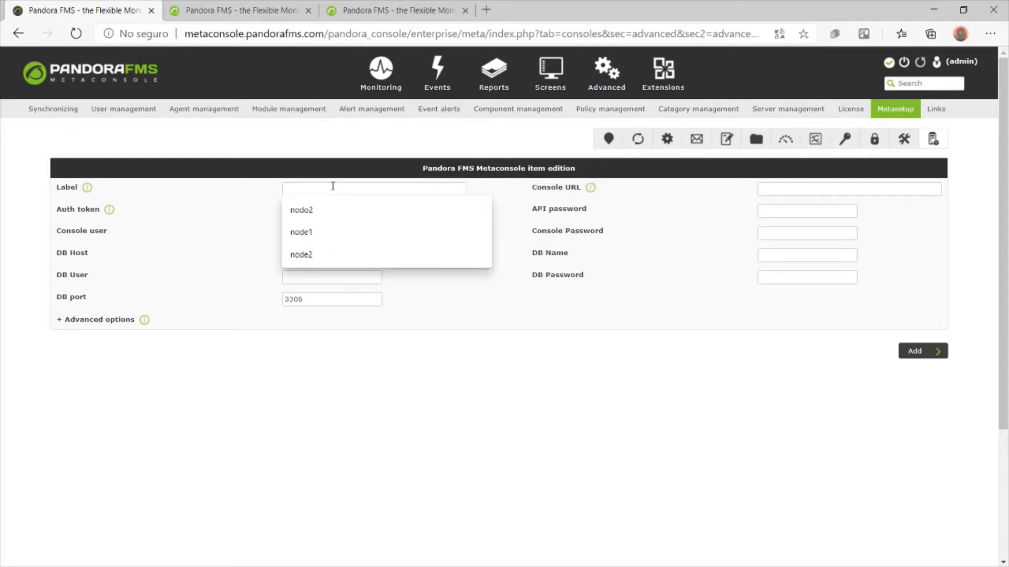
click(329, 256)
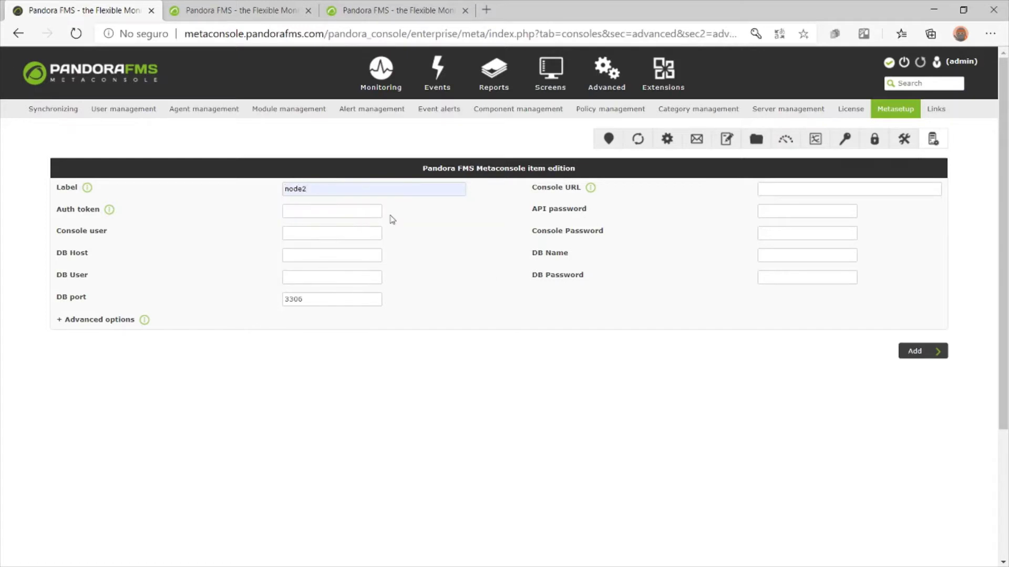
click(772, 190)
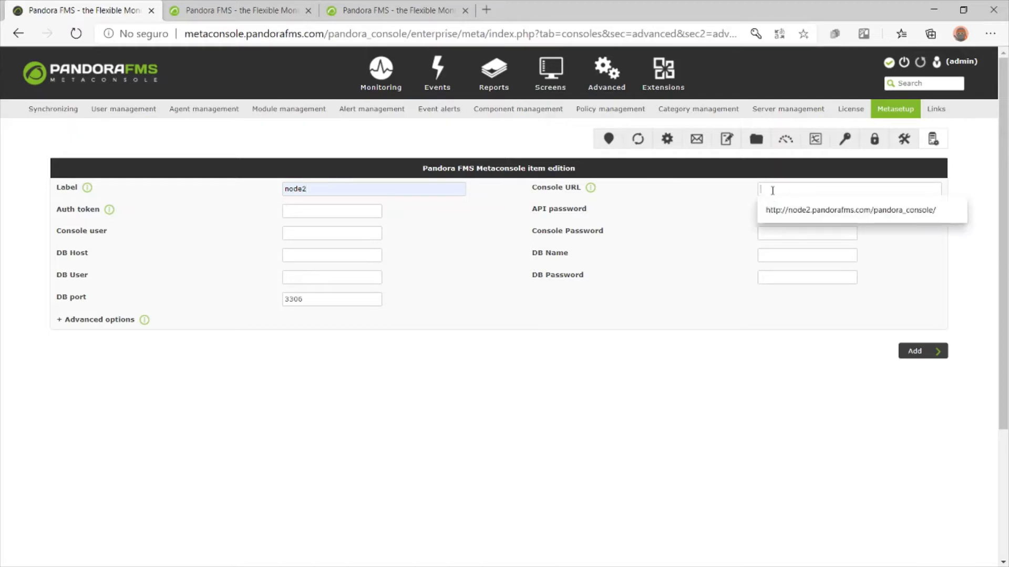
click(788, 210)
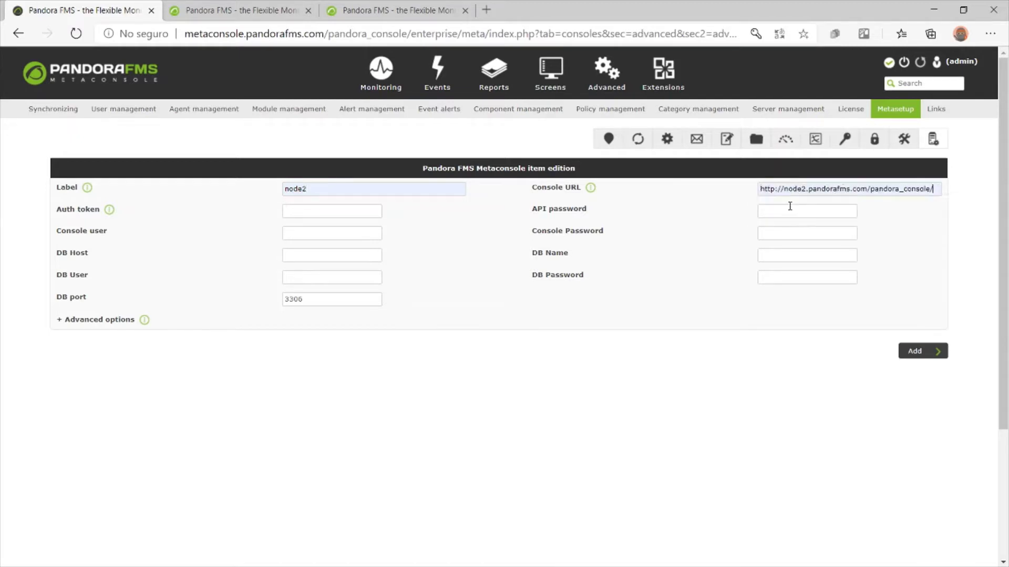
Copy the node2 console URL and load it in a new browser tab
triple_click(811, 187)
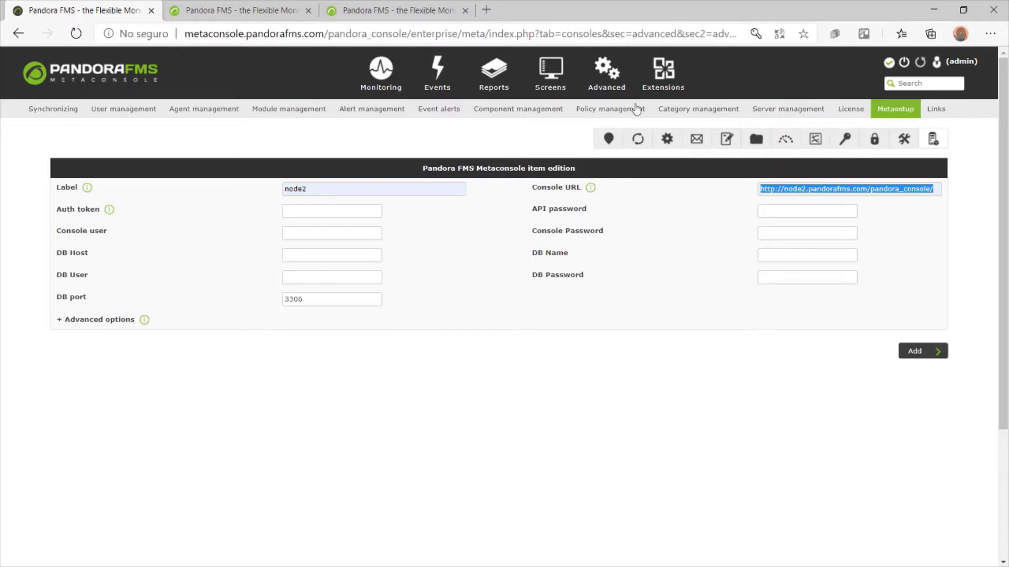
click(486, 7)
text(http://node2.pandorafms.com/pandora_console/)
key(Return)
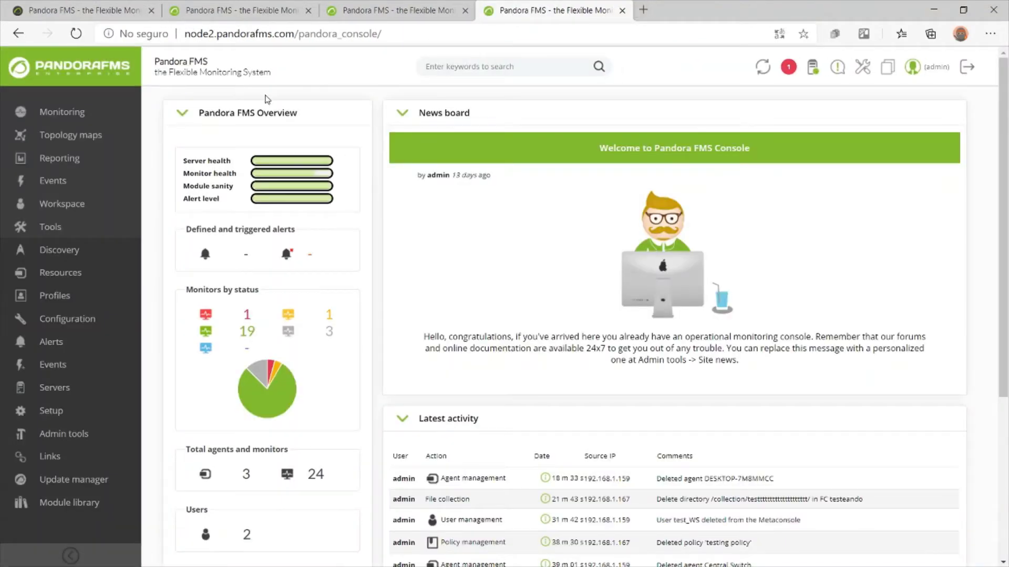
Close the node2 console tab and enter the node's auth token and API password
middle_click(583, 6)
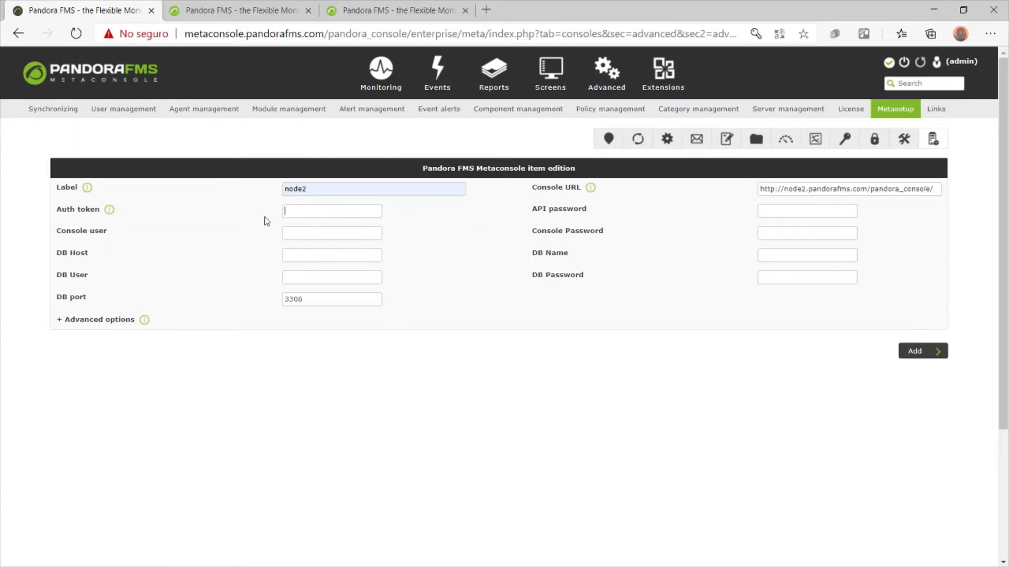
click(371, 211)
text(•••••••)
click(801, 208)
text(••••)
click(377, 9)
mouse_move(94, 410)
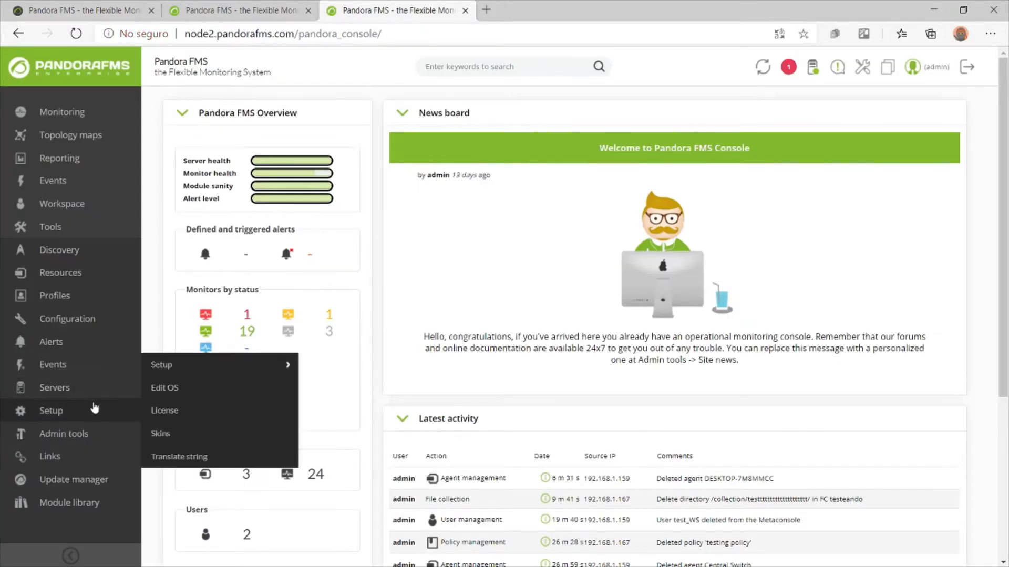
mouse_move(262, 365)
click(360, 251)
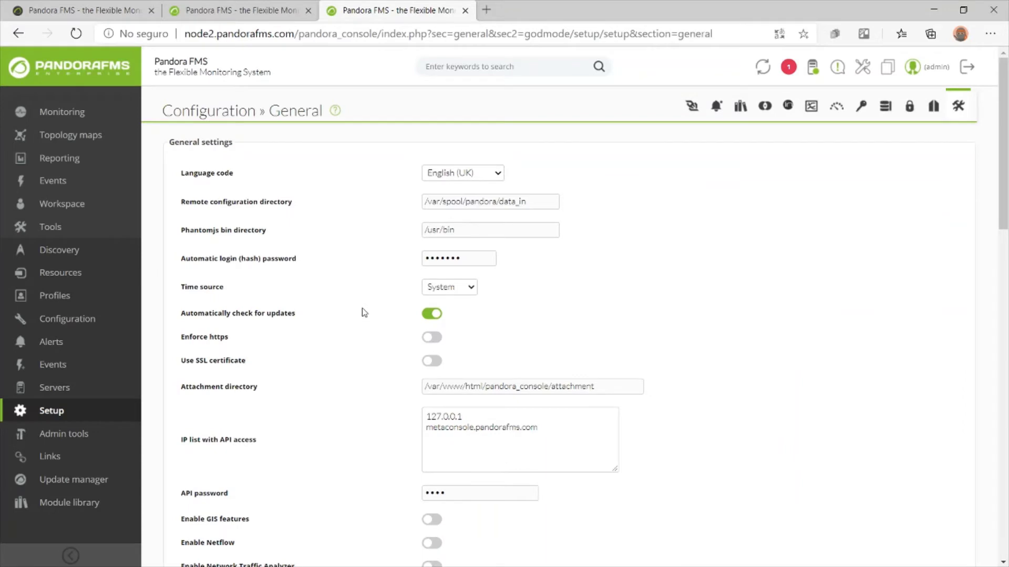
double_click(435, 263)
scroll(435, 262, down, 3)
double_click(446, 336)
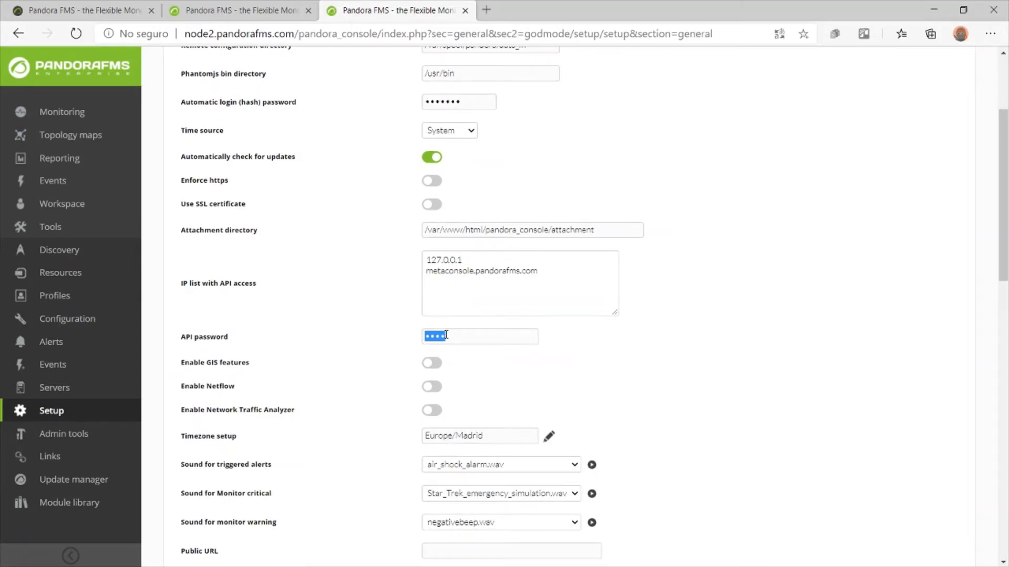
double_click(450, 271)
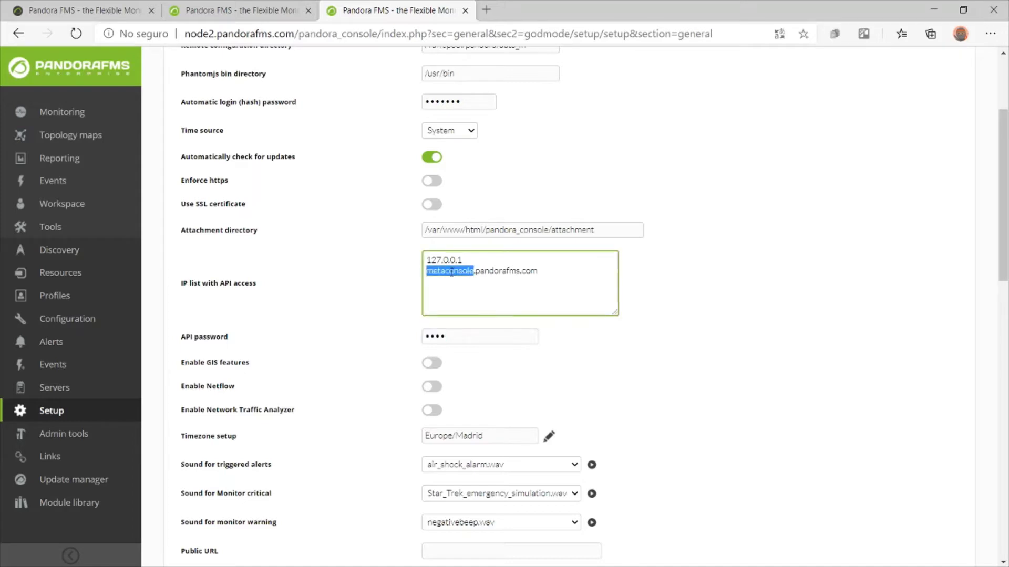
triple_click(451, 271)
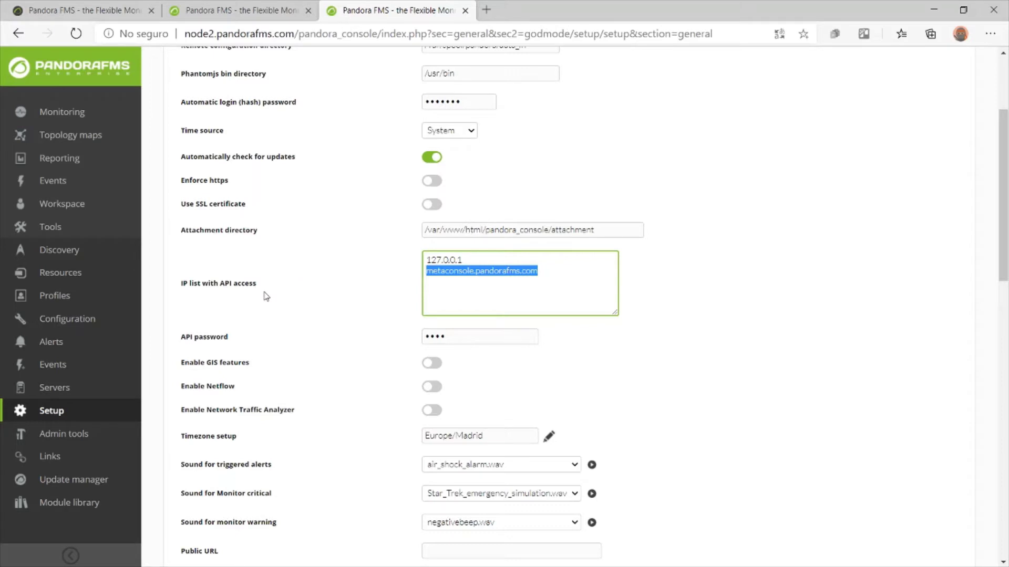
click(84, 10)
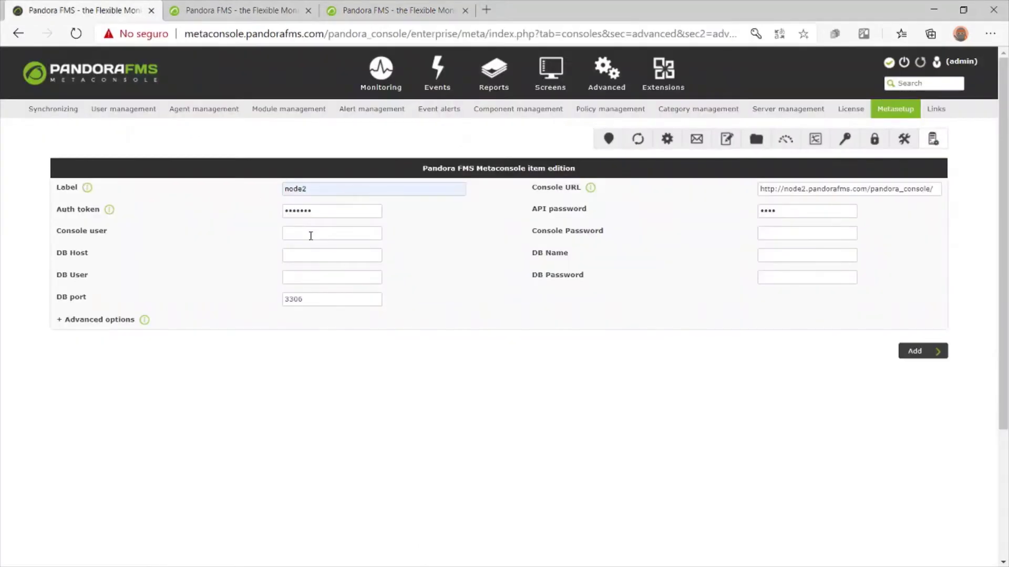
Fill in the node2 console user and console password
click(311, 236)
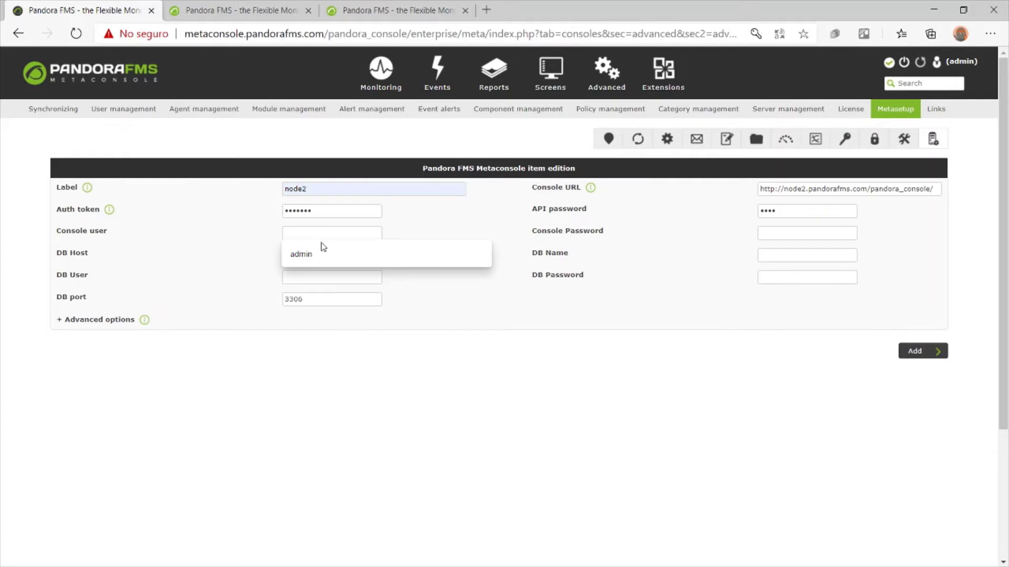
click(325, 256)
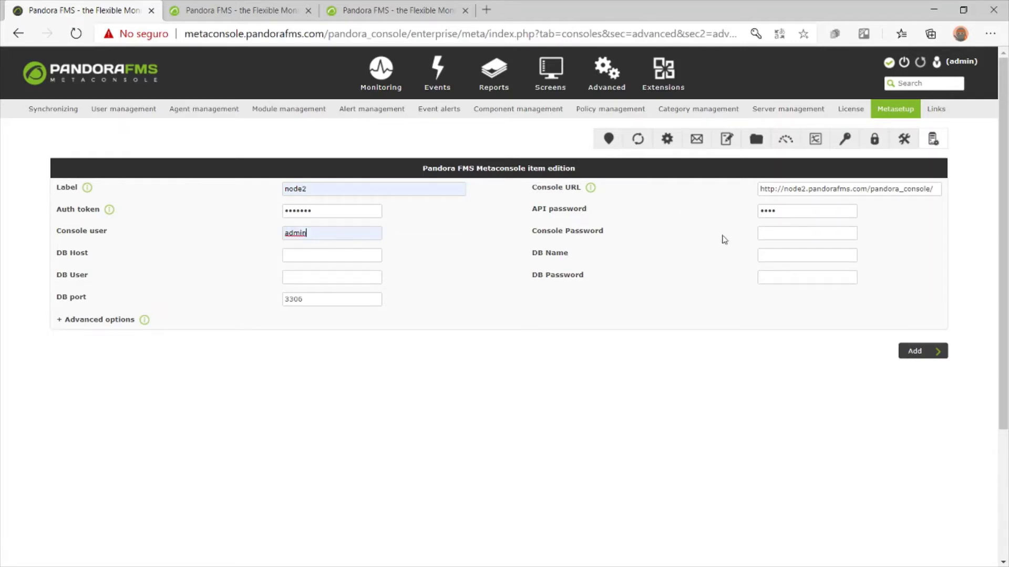
click(790, 233)
text(pandora)
Set DB host node2.pandorafms.com, DB name and user pandora, and the DB password
click(336, 253)
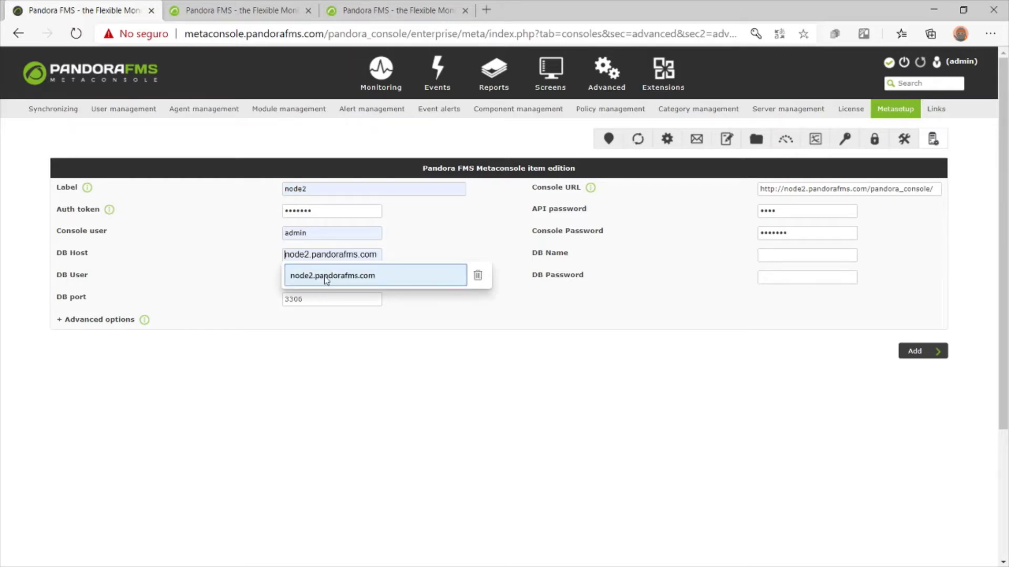
click(326, 277)
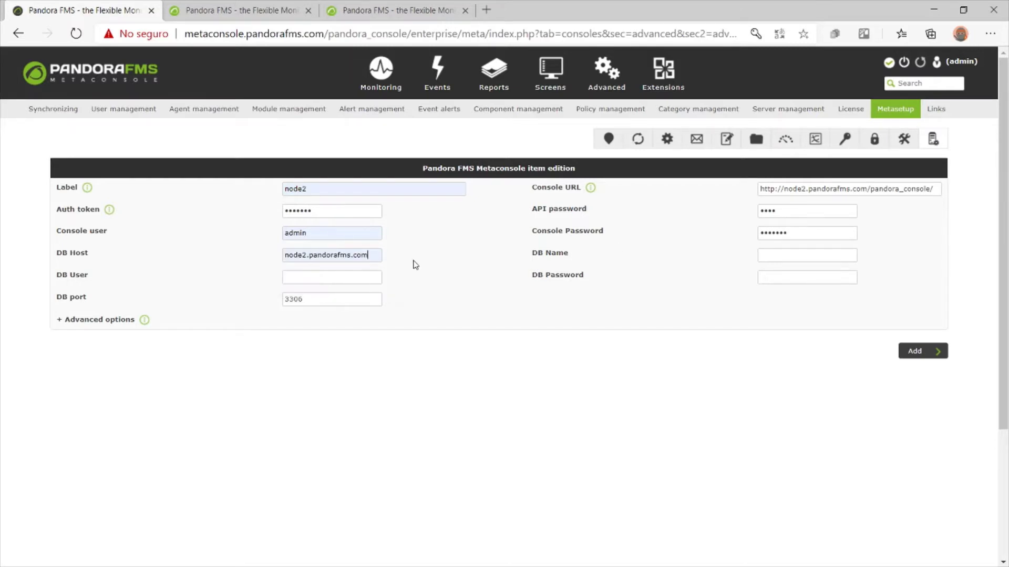
click(783, 255)
click(789, 275)
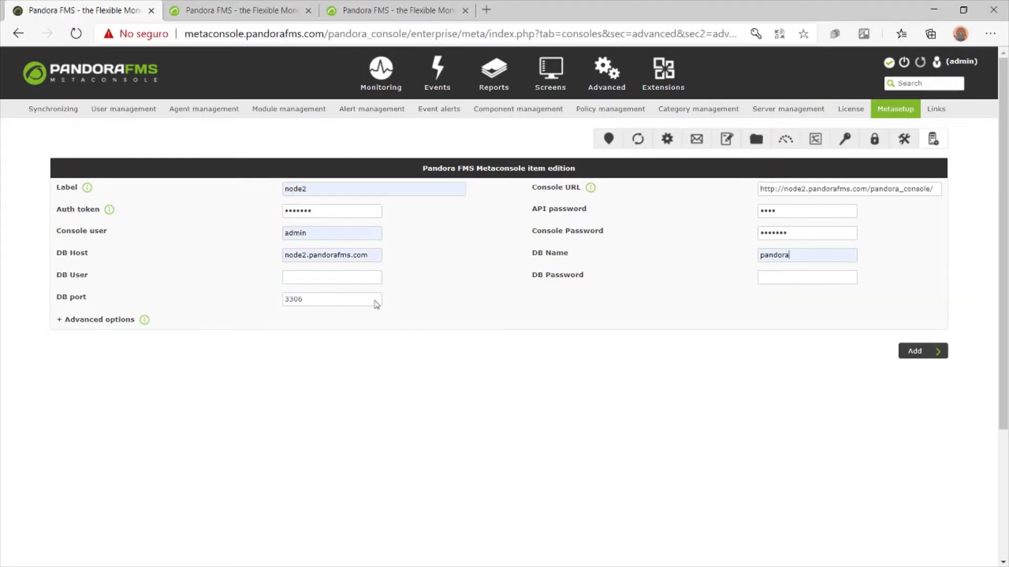
click(305, 274)
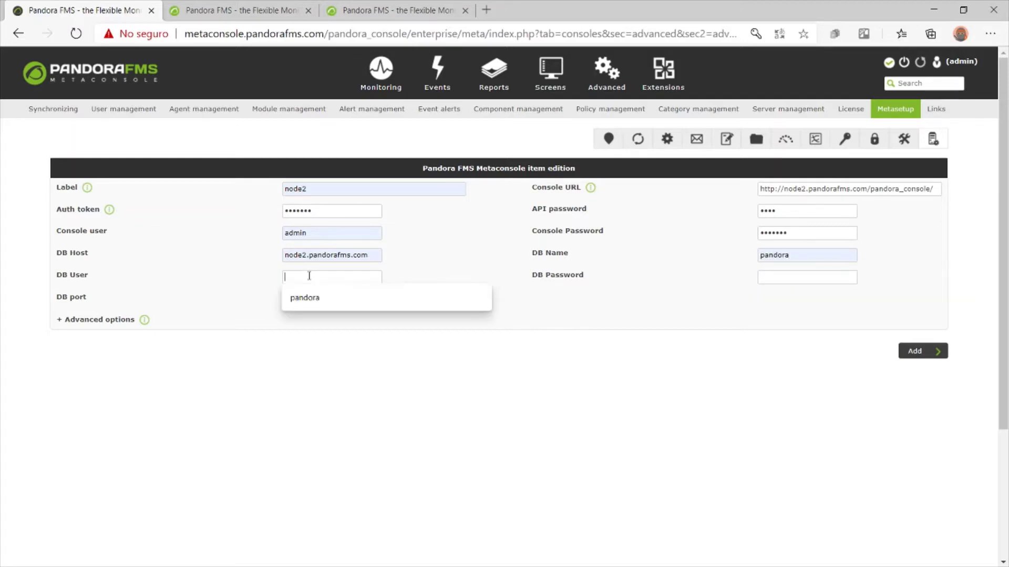
click(322, 303)
click(789, 277)
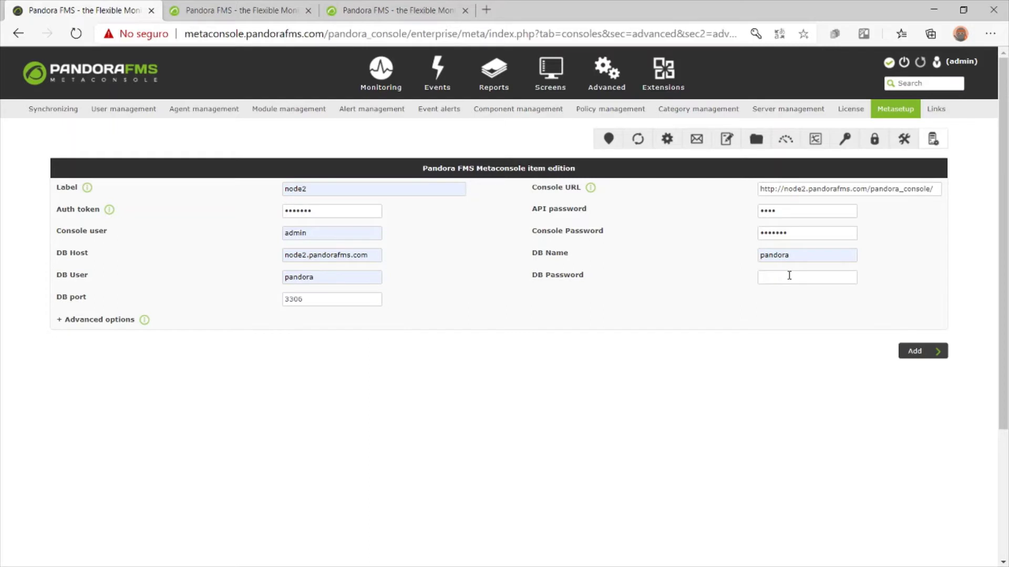
text(pandora)
Under Advanced options, set the Metaconsole DB host to metaconsole.pandorafms.com
click(106, 321)
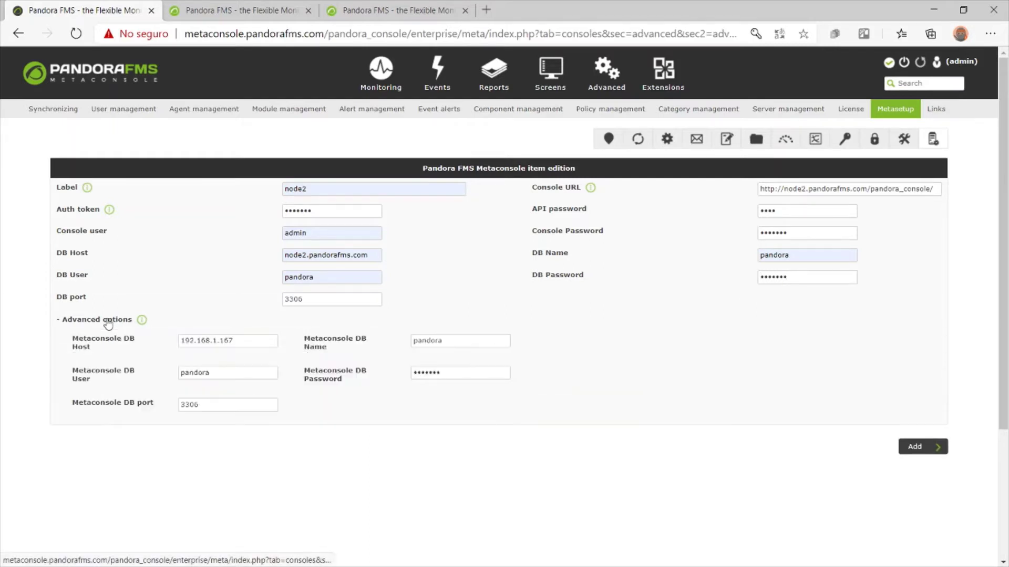
double_click(260, 344)
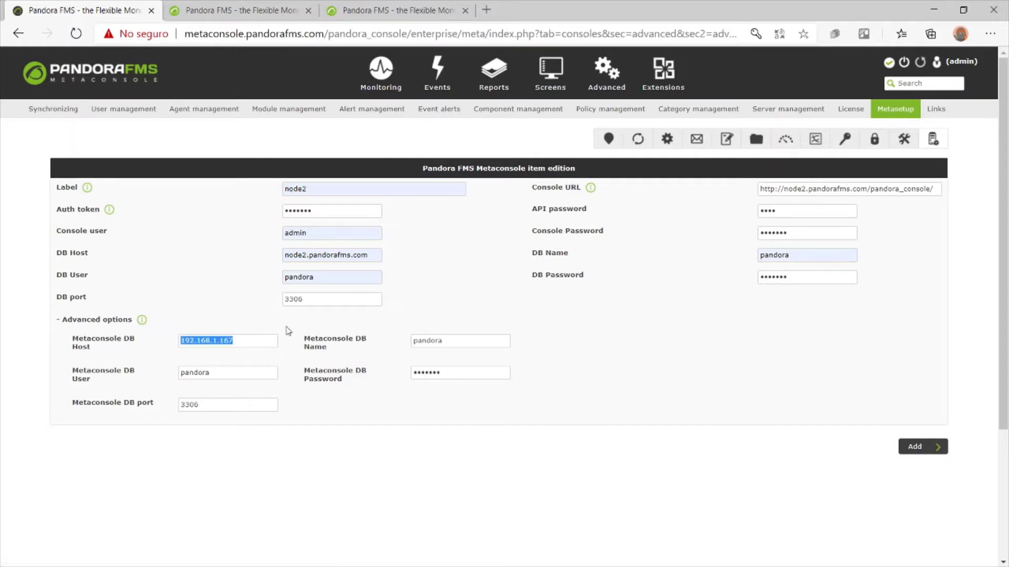
text(meta)
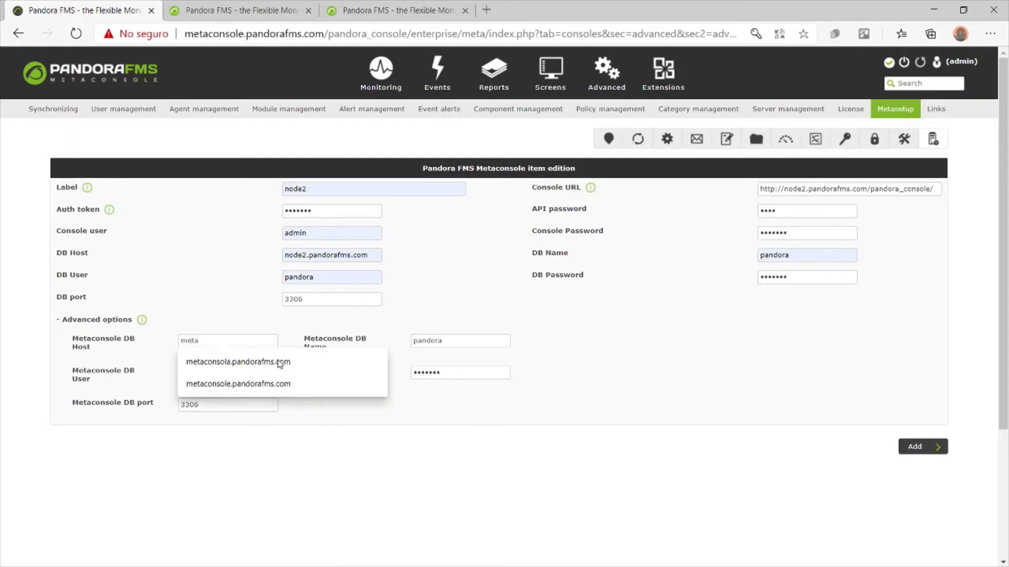
click(282, 383)
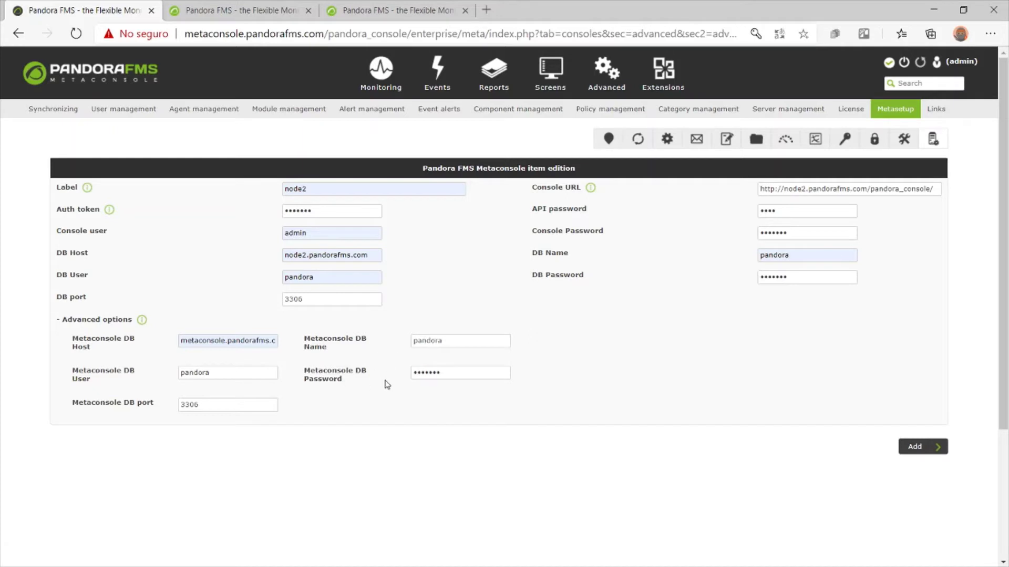
Save the node2 console registration and dismiss the browser's password prompt
click(926, 452)
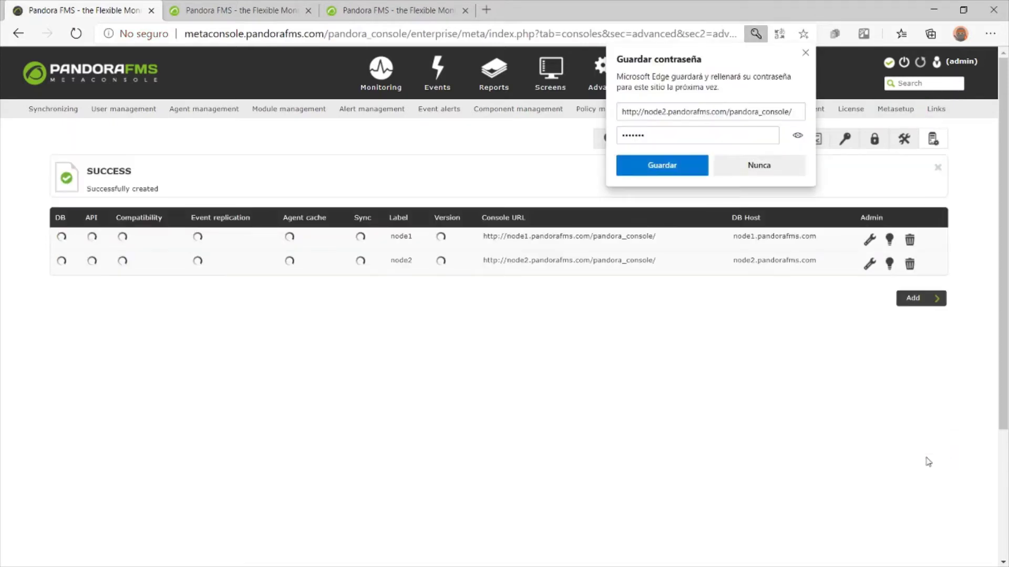
click(806, 53)
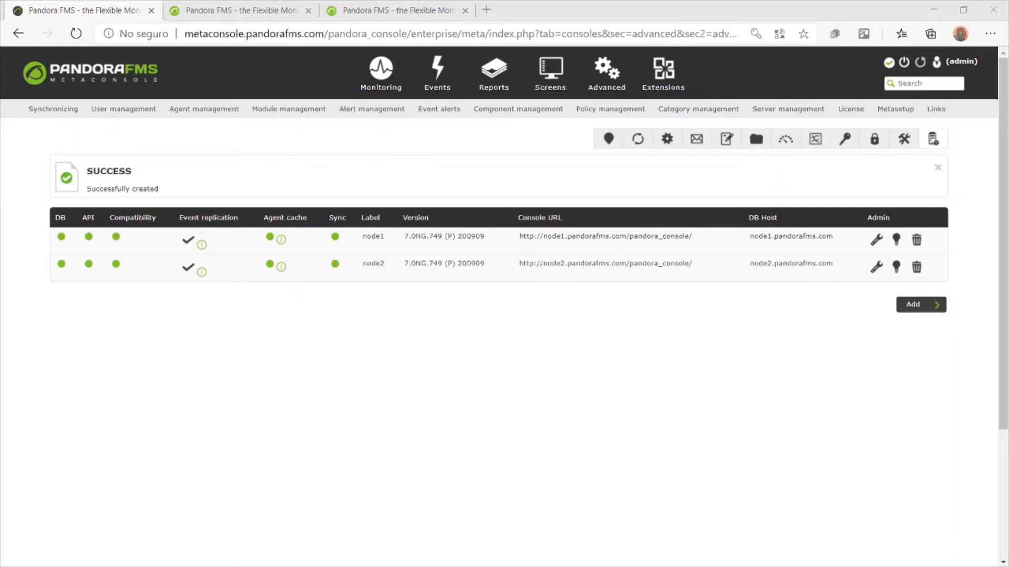
In the Monitoring tree view, expand the Unknown and Servers groups
mouse_move(383, 95)
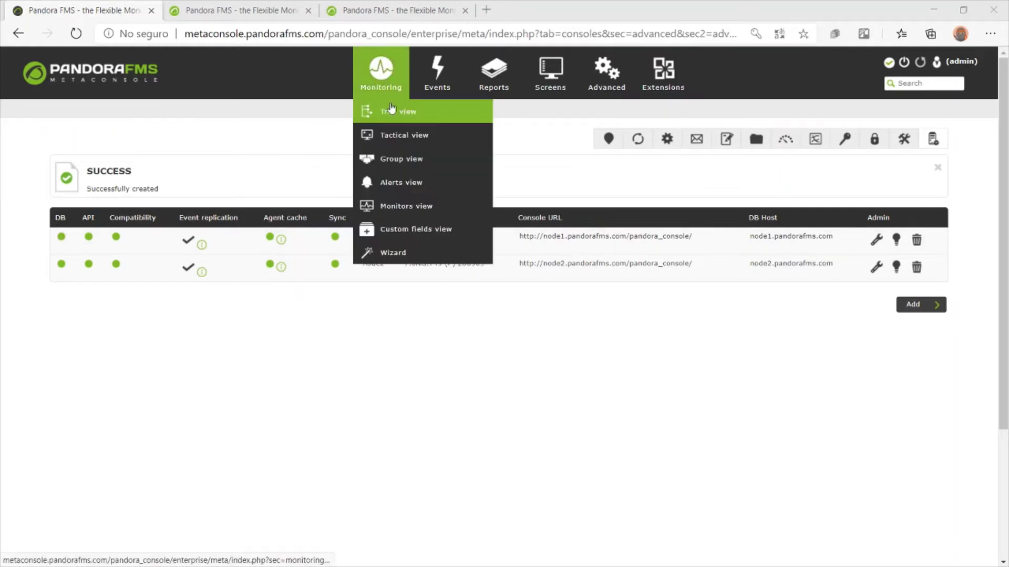
click(391, 114)
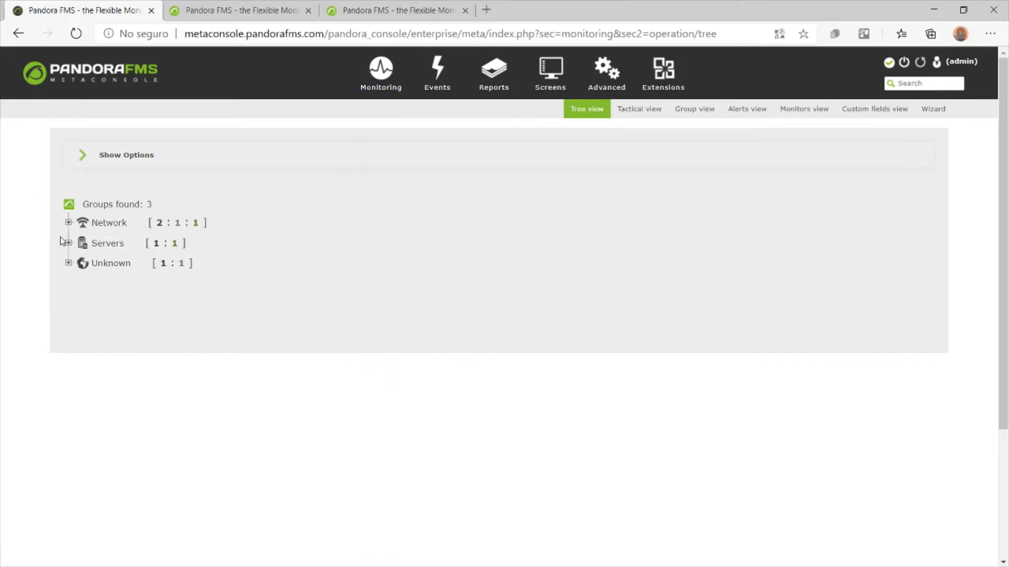
click(68, 263)
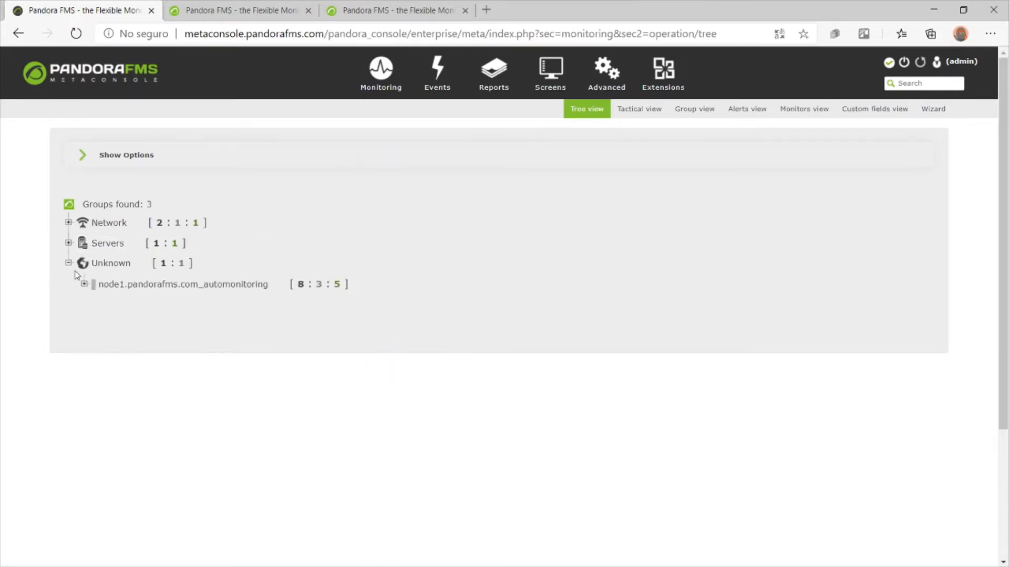
click(69, 243)
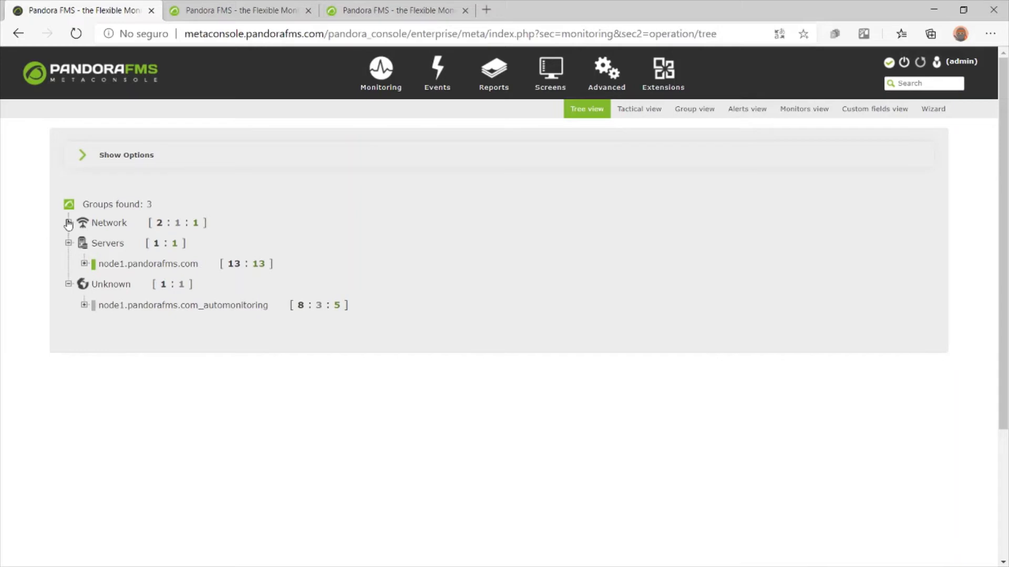
Reload the tree, expand Unknown, Servers and Network to see node1 and node2, then show Tactical view
click(76, 34)
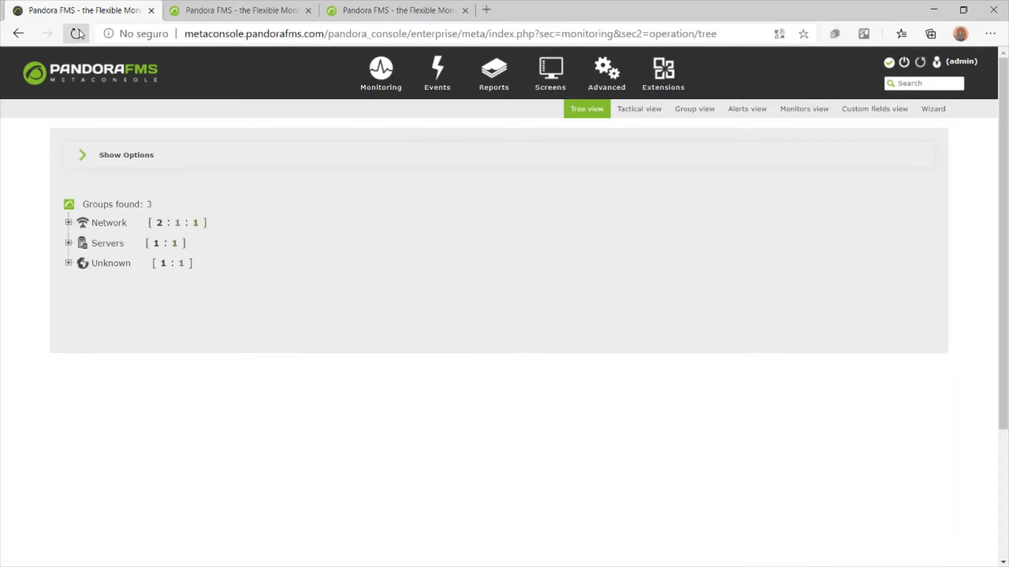
click(77, 34)
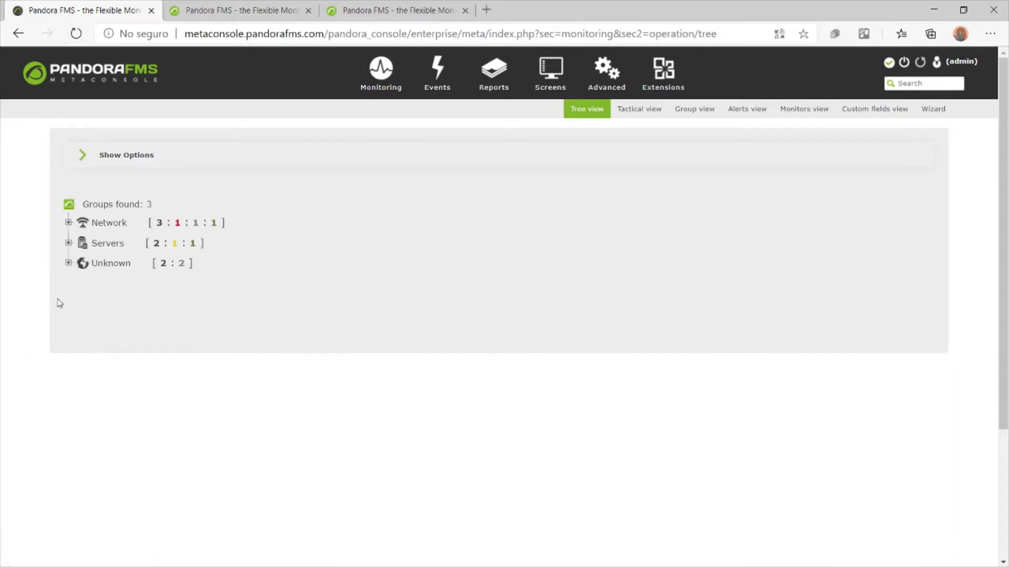
click(69, 263)
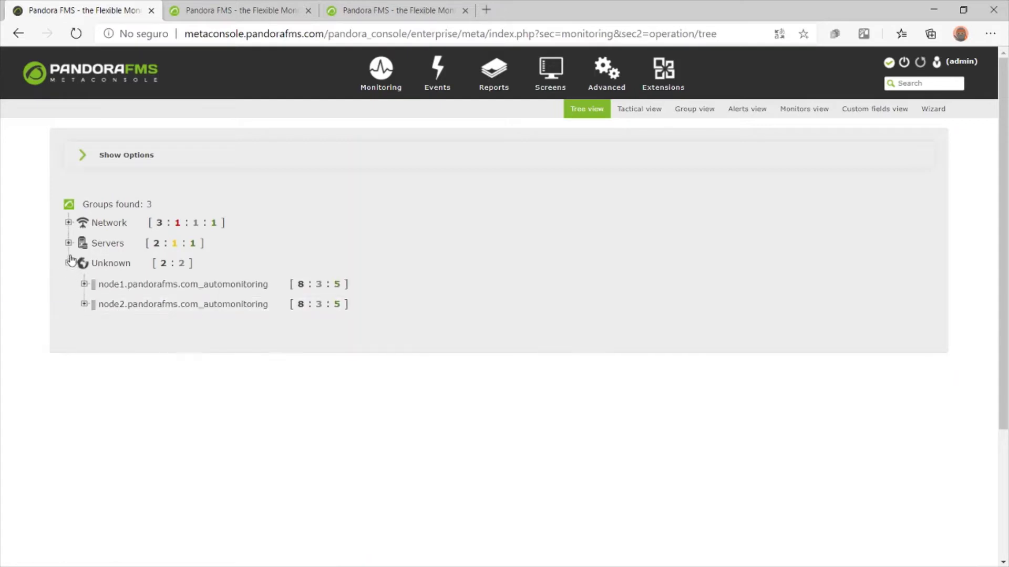
click(68, 242)
click(69, 223)
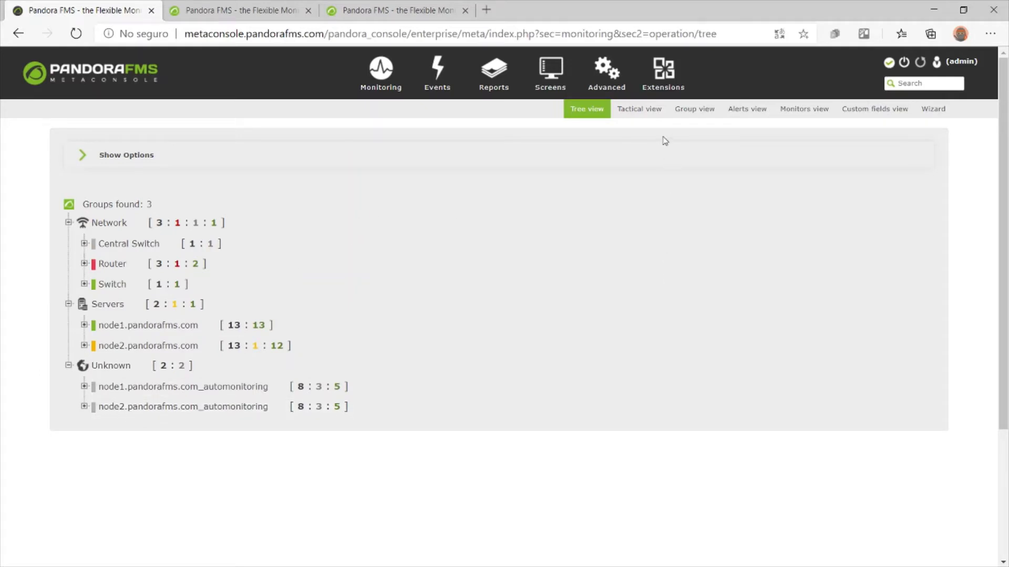
click(642, 109)
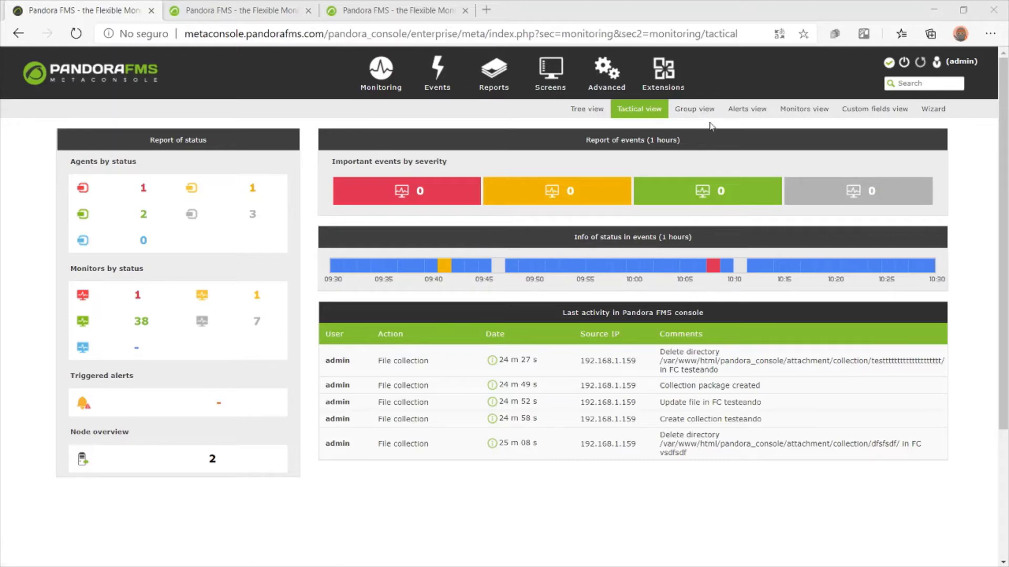
Go through Group view to the Monitors view and list all 46 monitors
click(696, 109)
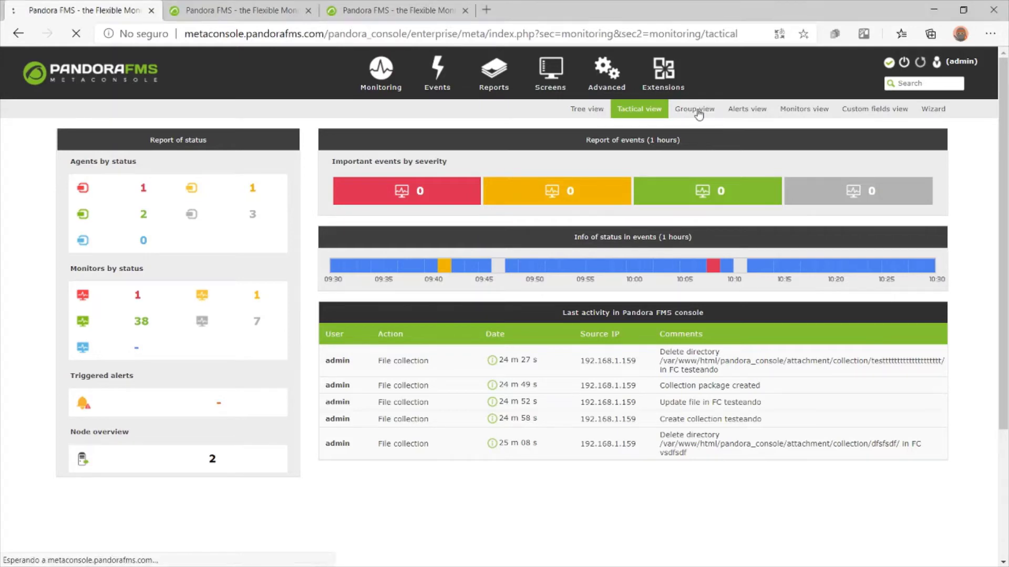
click(807, 112)
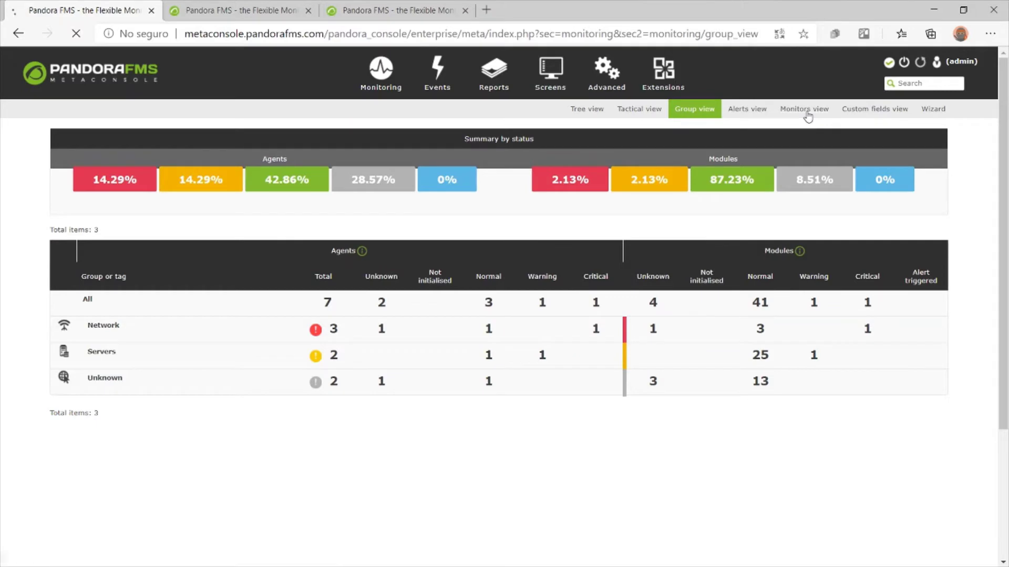
click(896, 176)
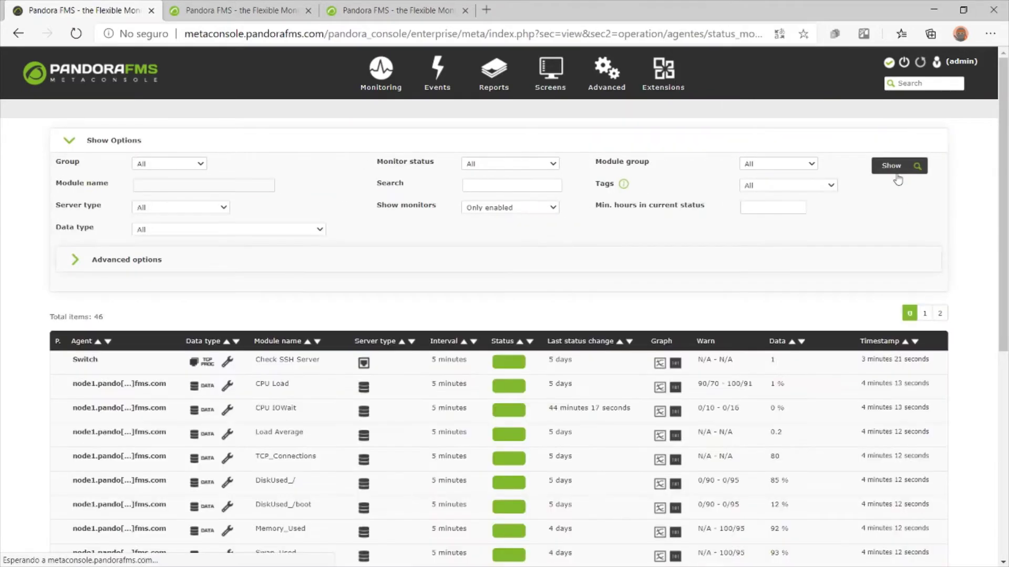
scroll(499, 315, down, 6)
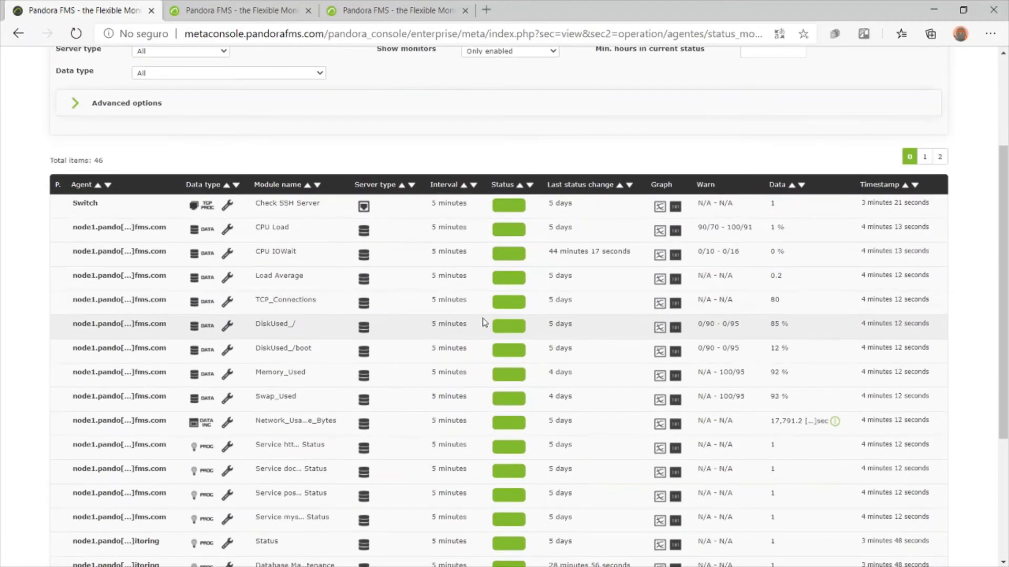
scroll(237, 247, up, 3)
scroll(243, 263, up, 4)
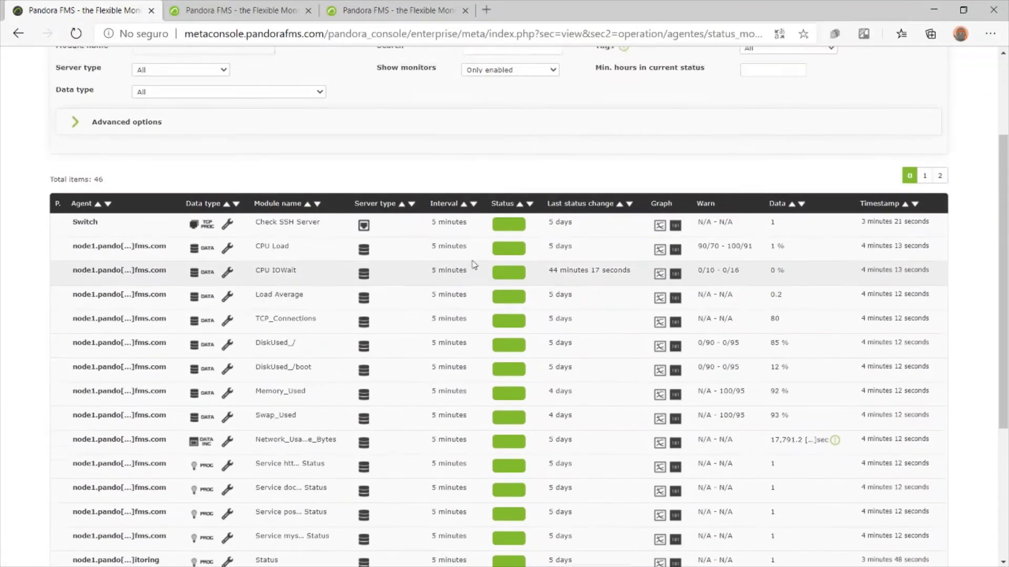
In the Monitoring wizard's Manage agents, list agents from All groups
mouse_move(409, 88)
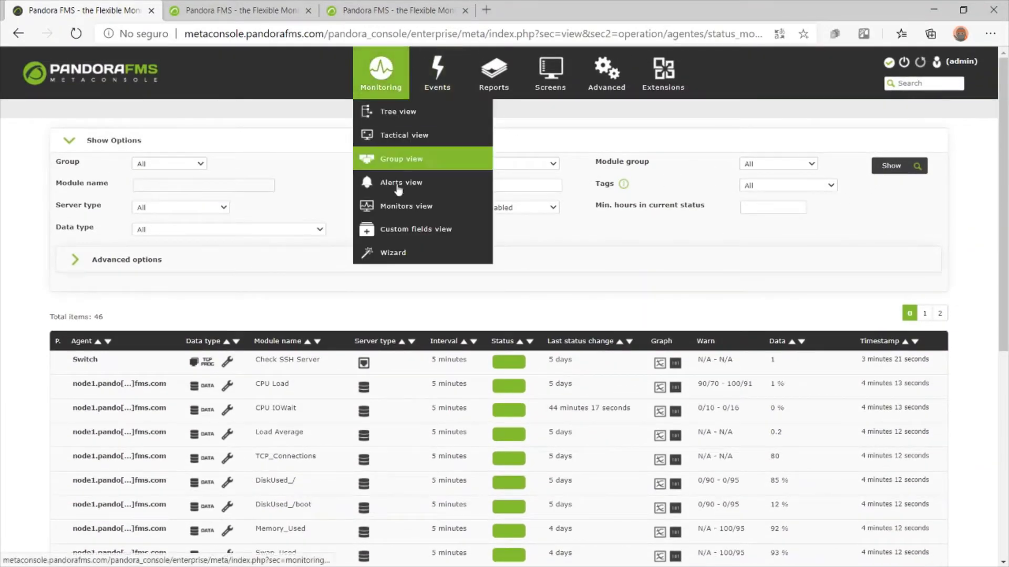
click(398, 254)
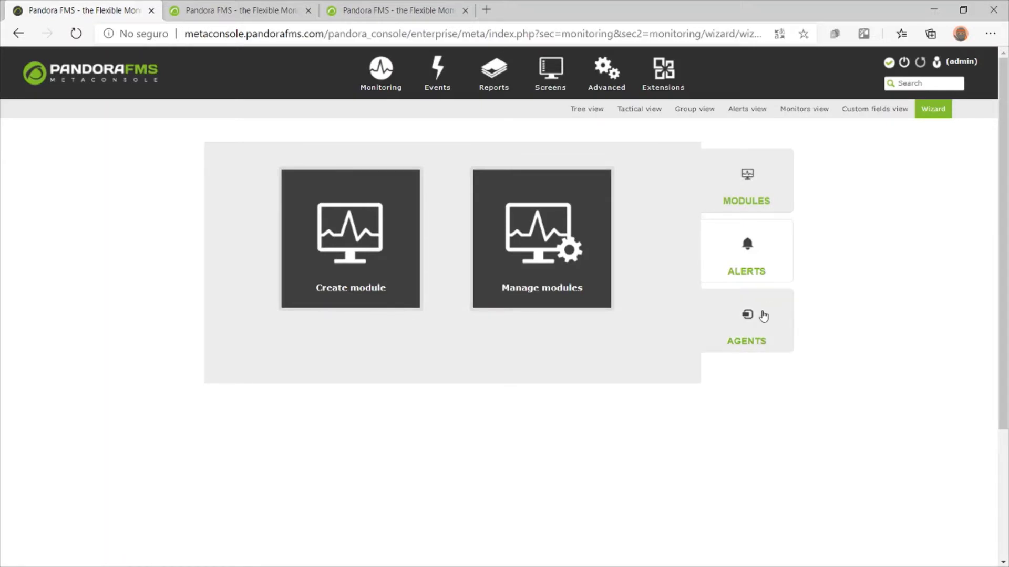
click(762, 315)
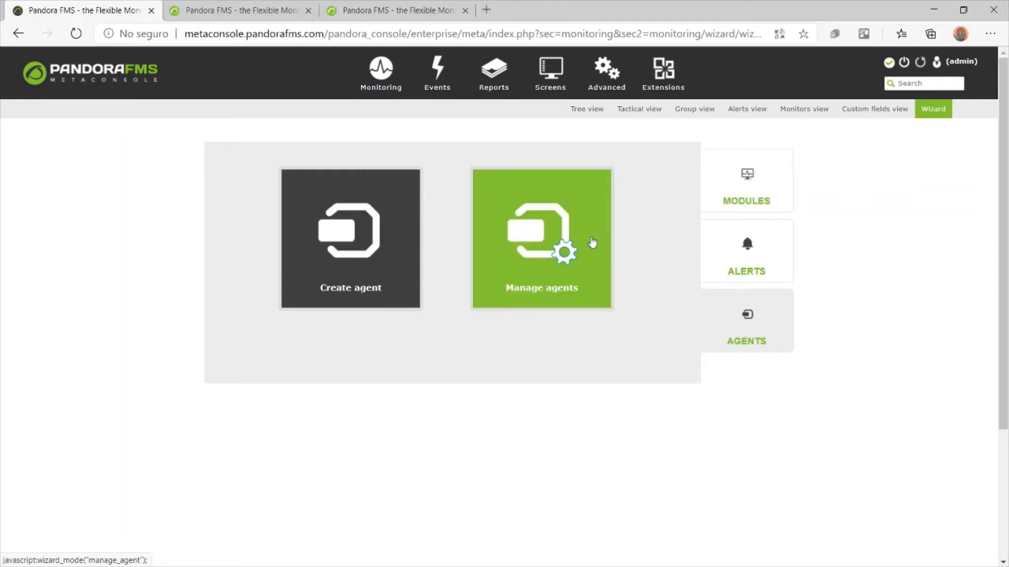
click(560, 231)
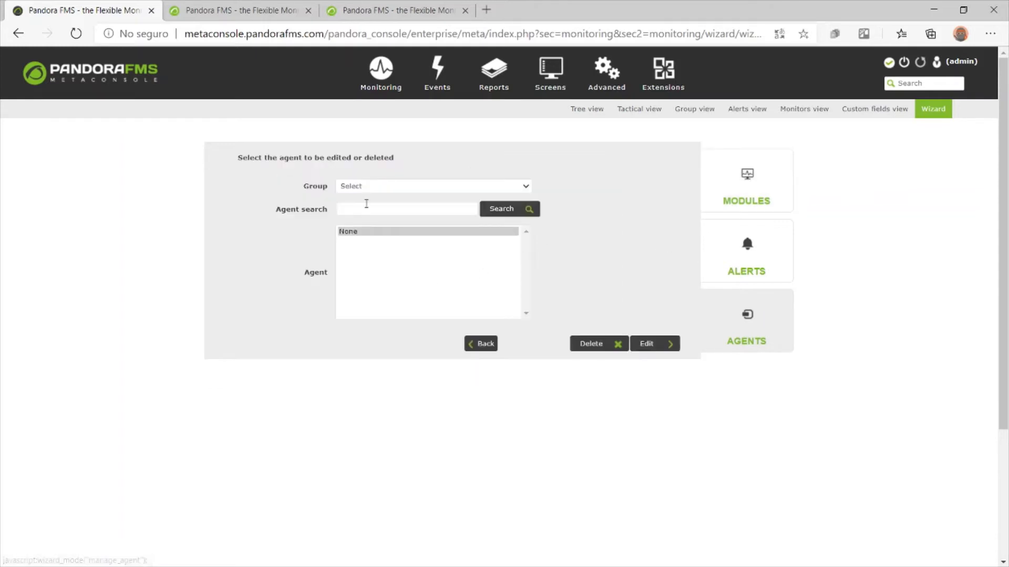
click(363, 187)
click(361, 206)
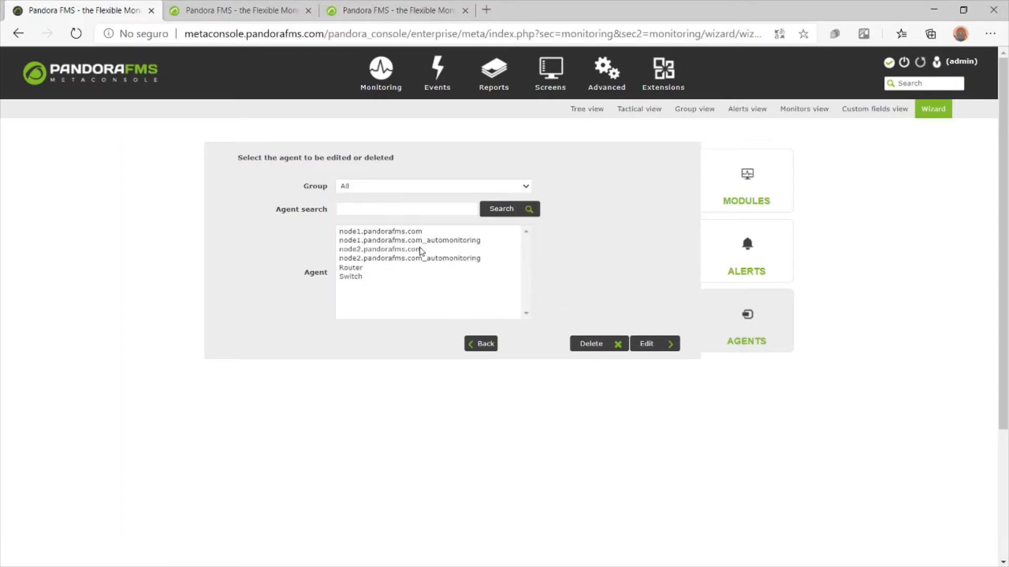
Edit the node1.pandorafms.com agent to review its IP address, then go to Events
click(401, 231)
click(661, 342)
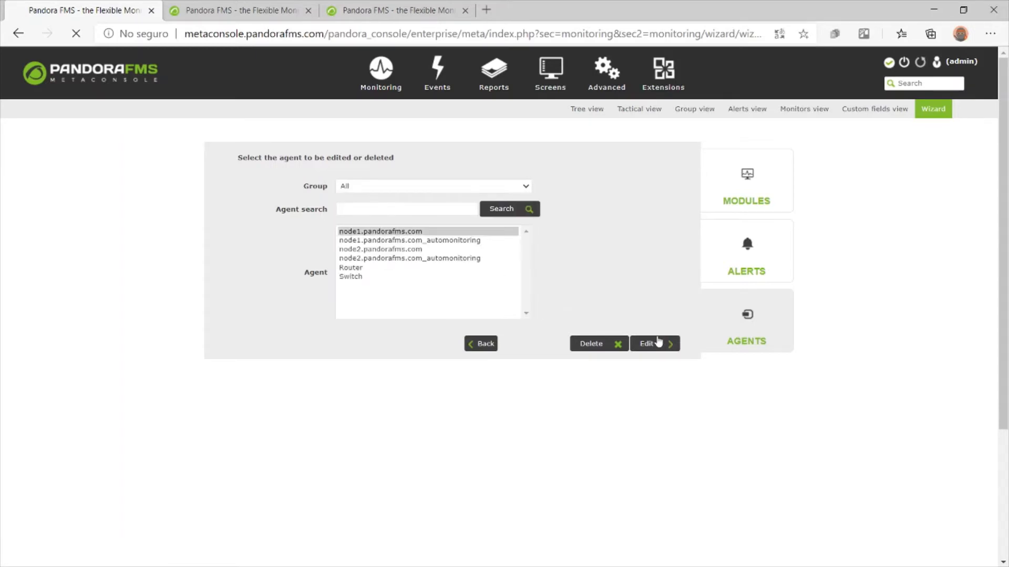
double_click(429, 337)
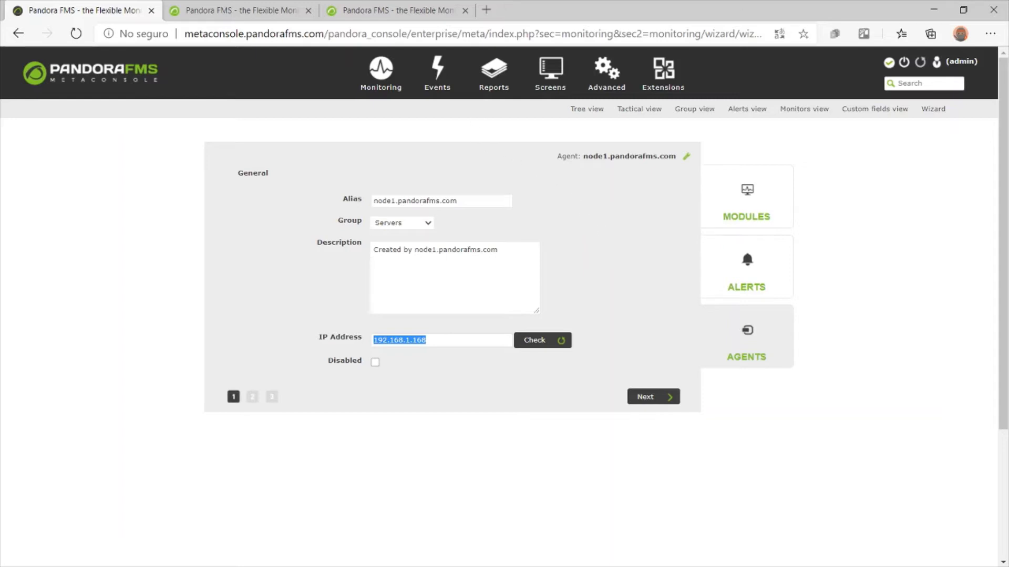
click(434, 92)
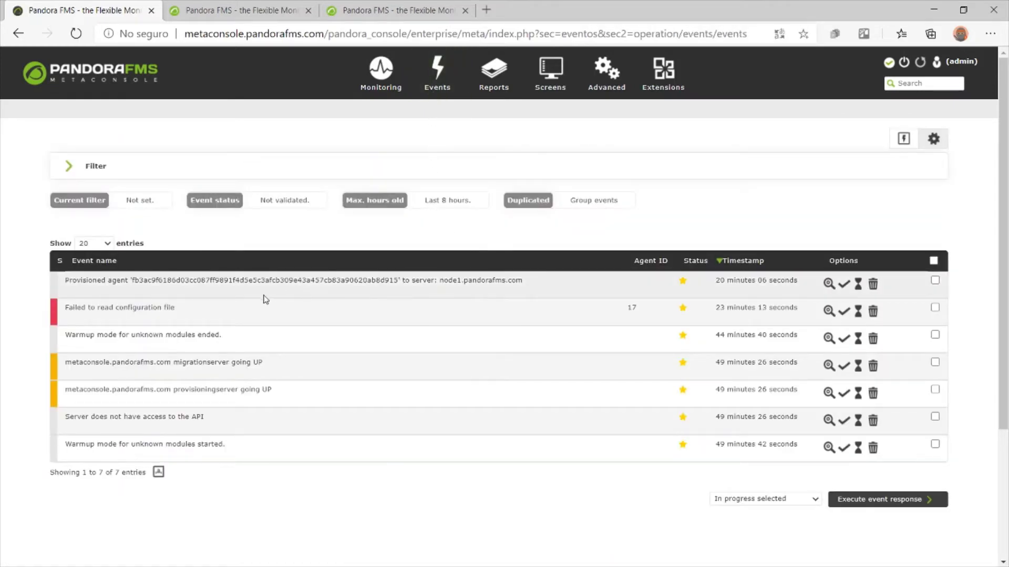
Filter the events list with Event status set to All events and scroll the results
click(206, 166)
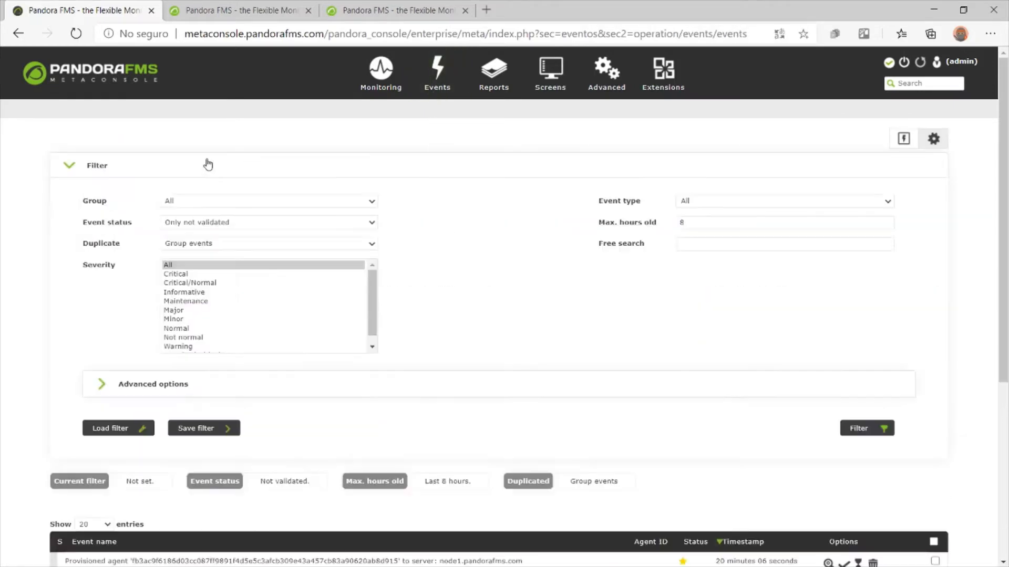
click(266, 226)
click(265, 235)
click(883, 432)
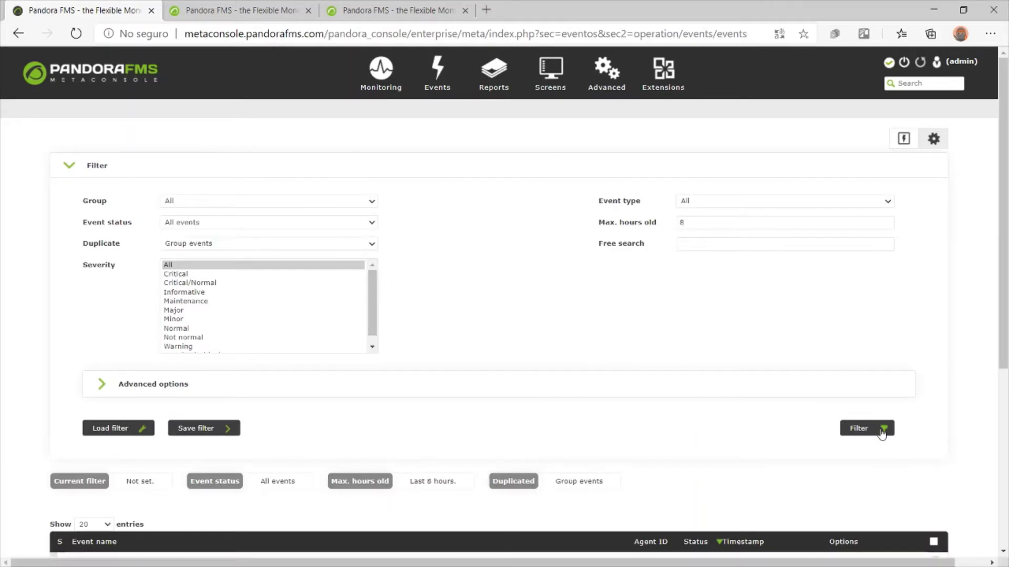
scroll(502, 265, down, 7)
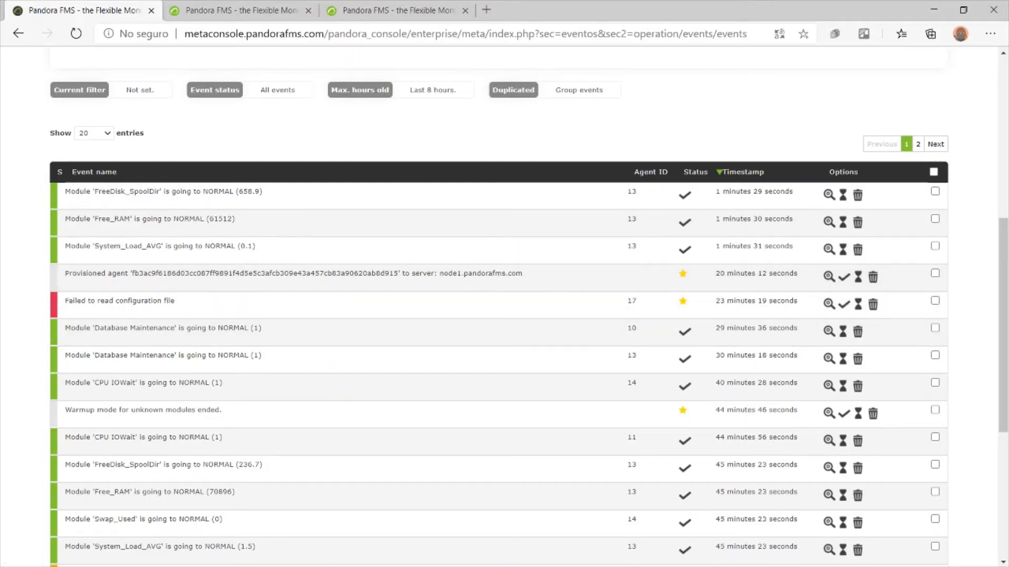
scroll(835, 252, up, 7)
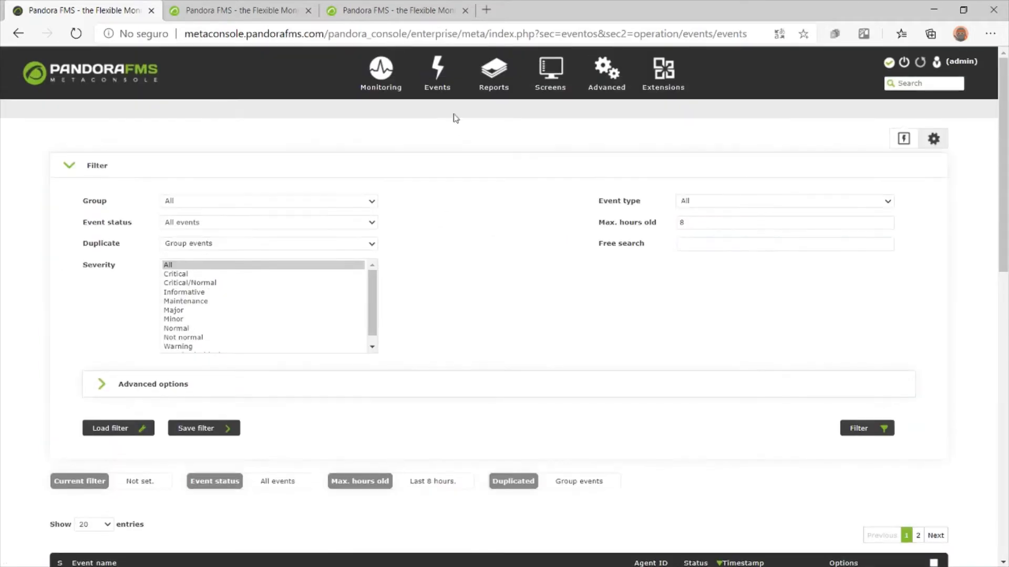
mouse_move(482, 90)
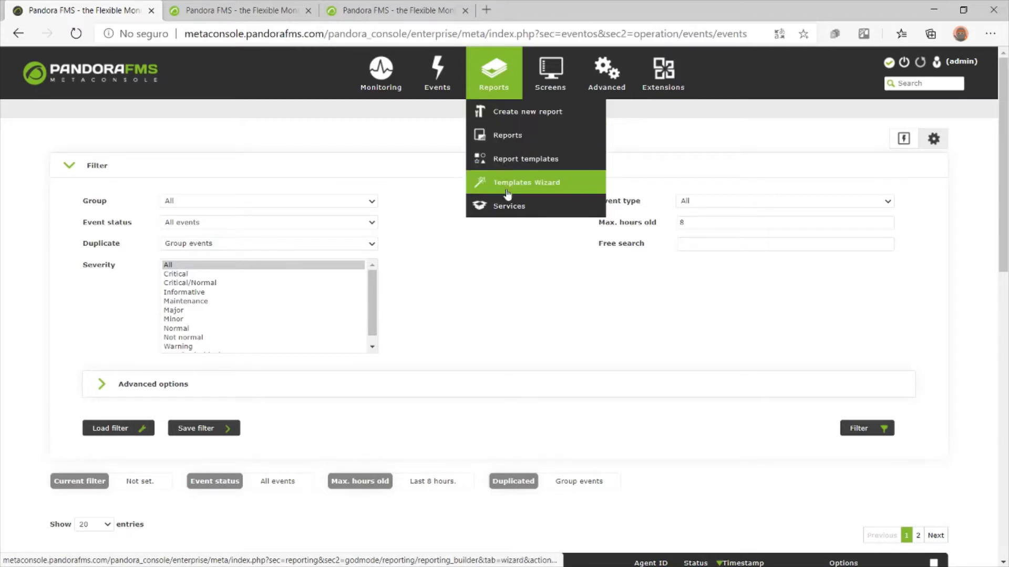
Via the user synchronization page, open the user list showing admin and internal_API
mouse_move(550, 78)
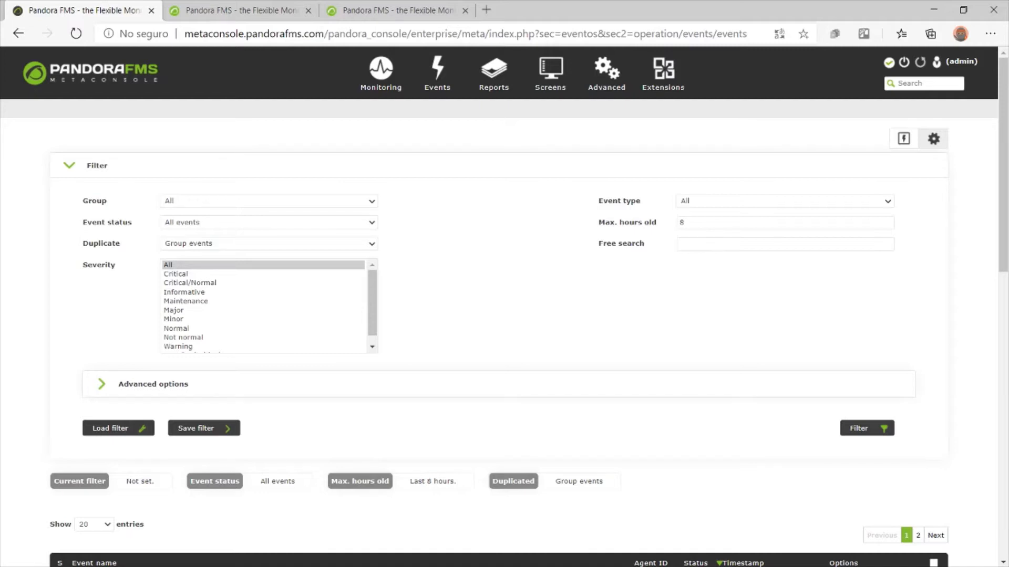
mouse_move(607, 103)
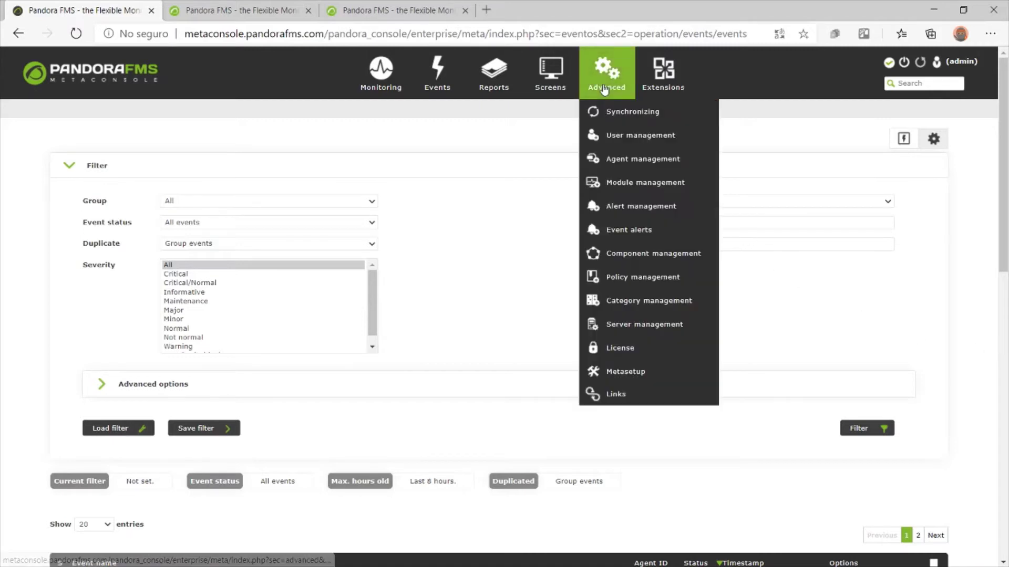
click(626, 112)
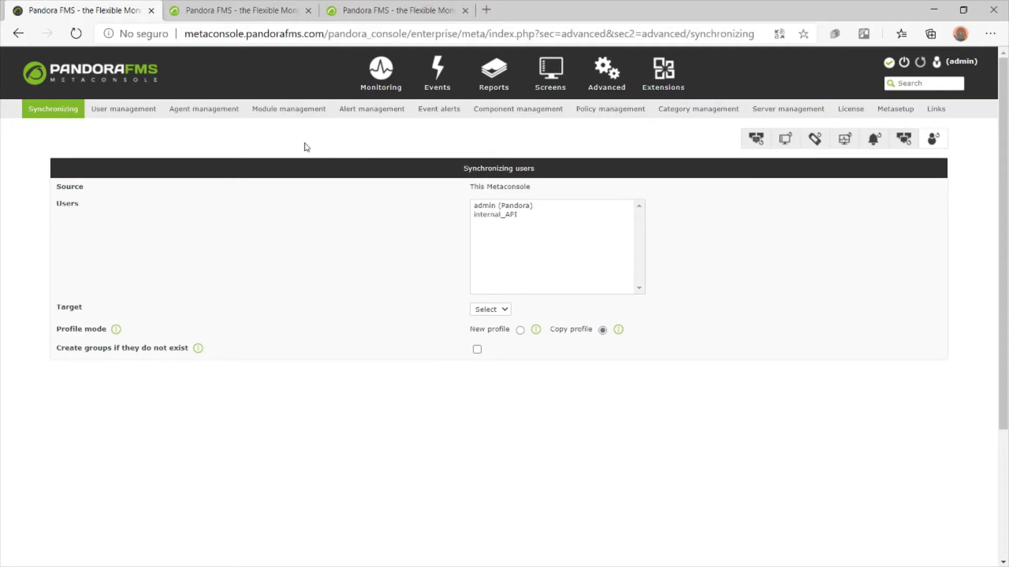
click(136, 115)
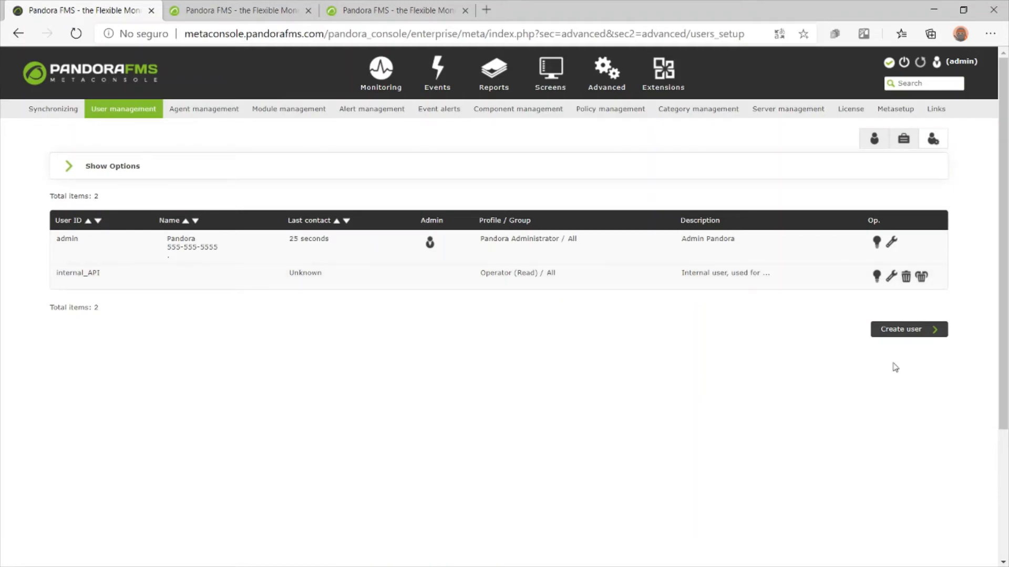
Start a new user with User ID test_WS and enter its password
click(897, 332)
text(test_WS)
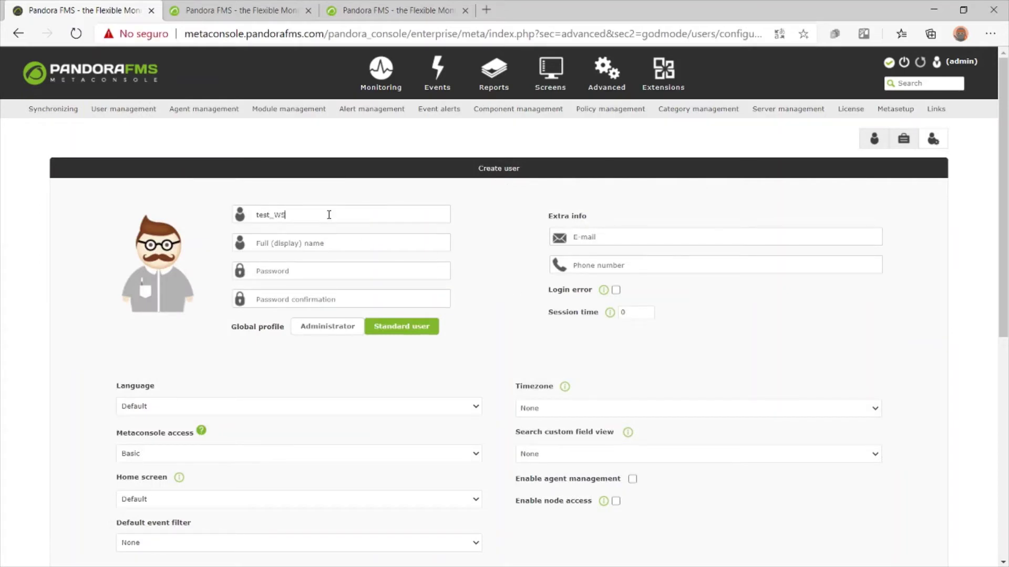
click(306, 271)
text(••••••••••••)
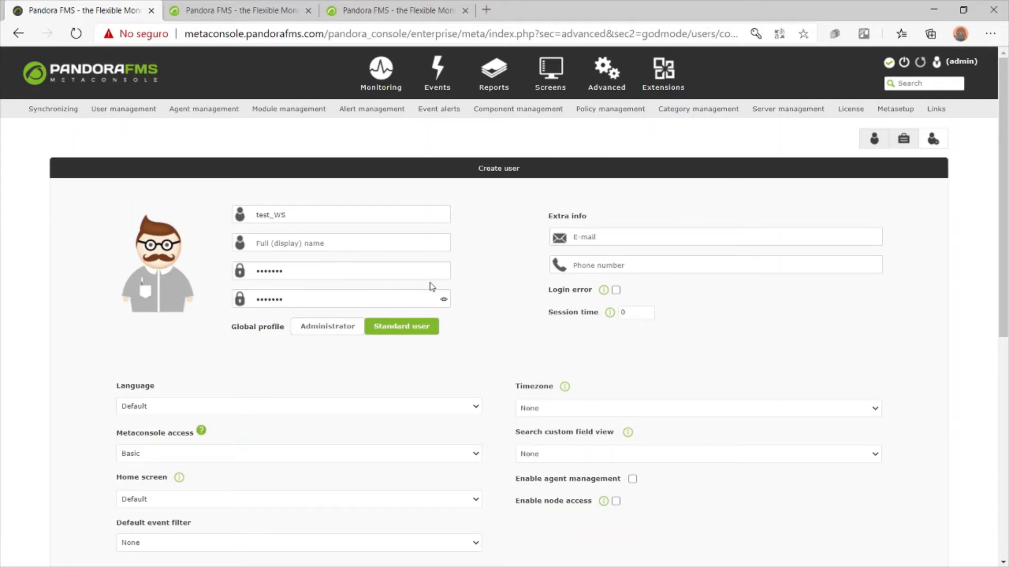
scroll(420, 286, down, 8)
Add the Chief Operator profile on group All and create the user
click(125, 431)
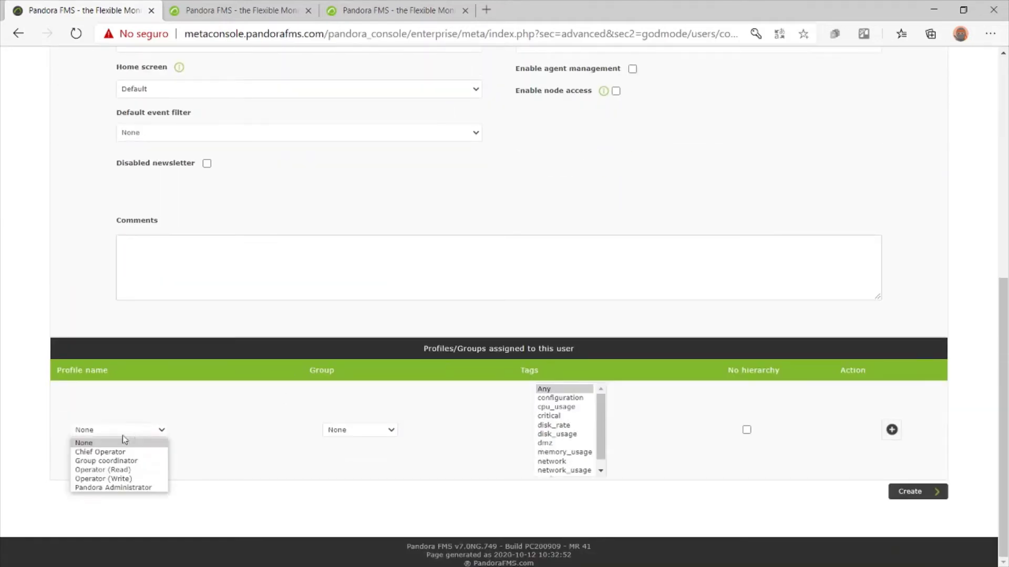
click(116, 452)
click(393, 433)
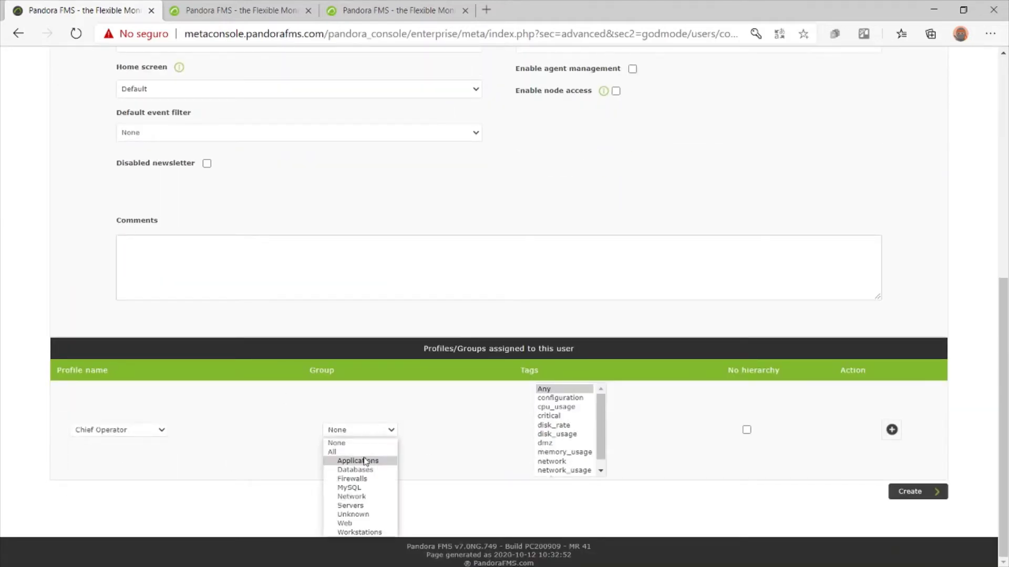
click(366, 452)
click(891, 429)
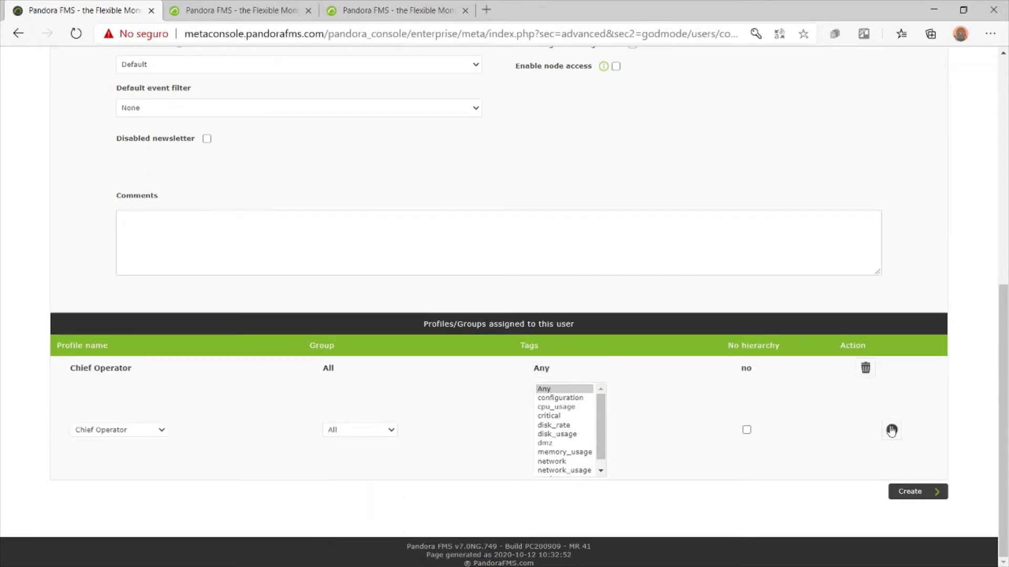
click(901, 490)
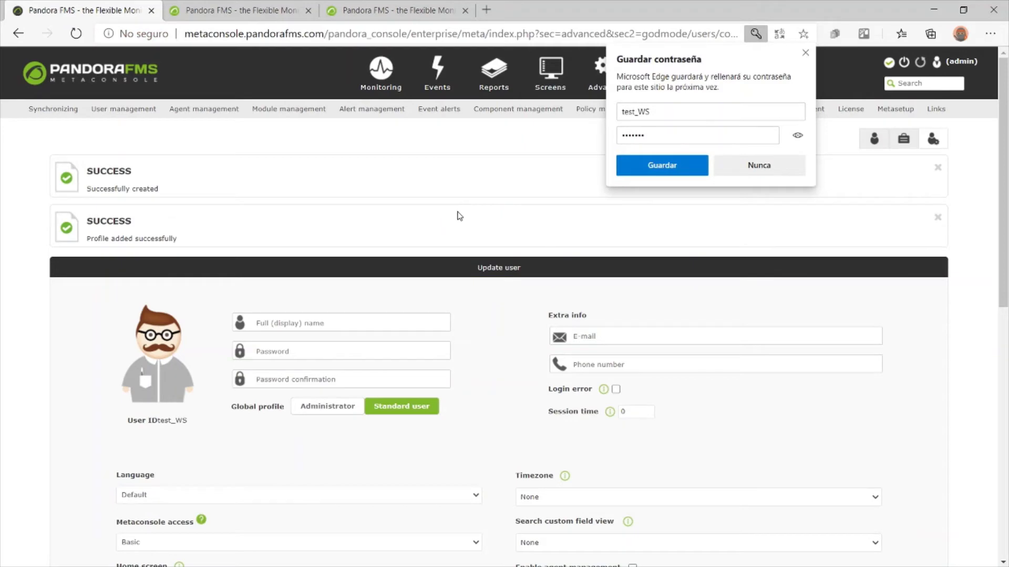
Dismiss the browser's save-password offer, return to the user list, and switch to node1
click(806, 52)
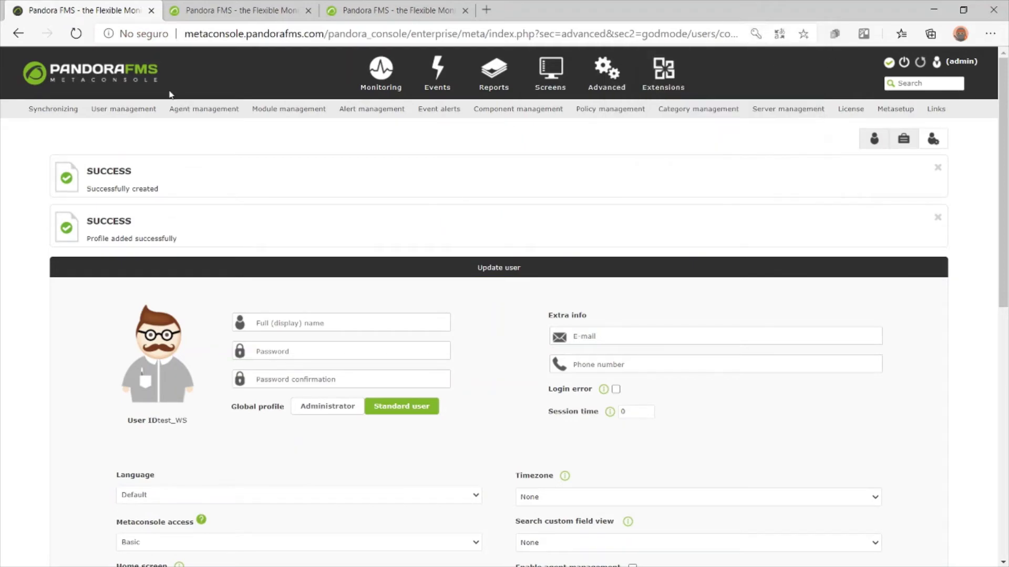
click(122, 109)
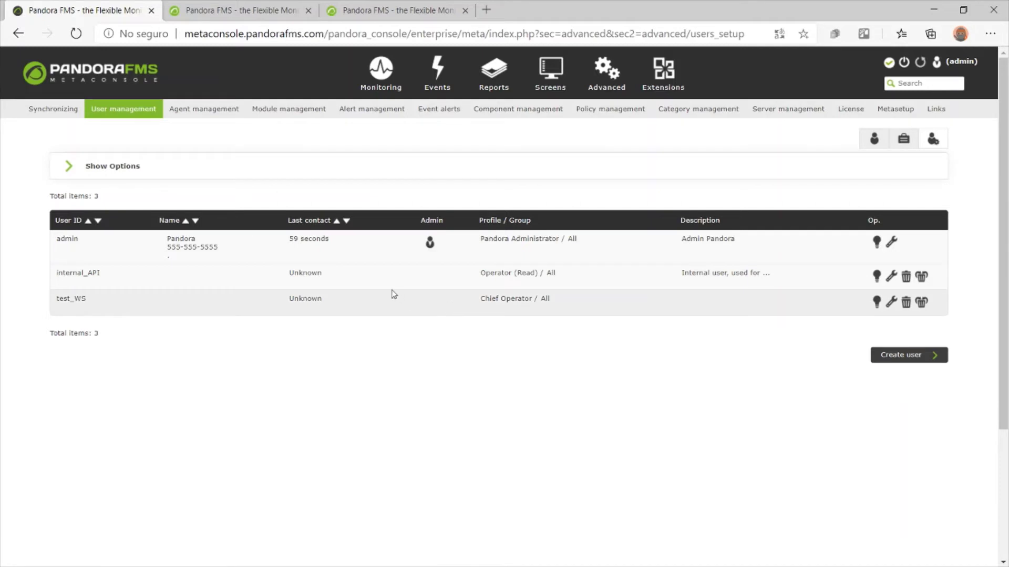
click(235, 7)
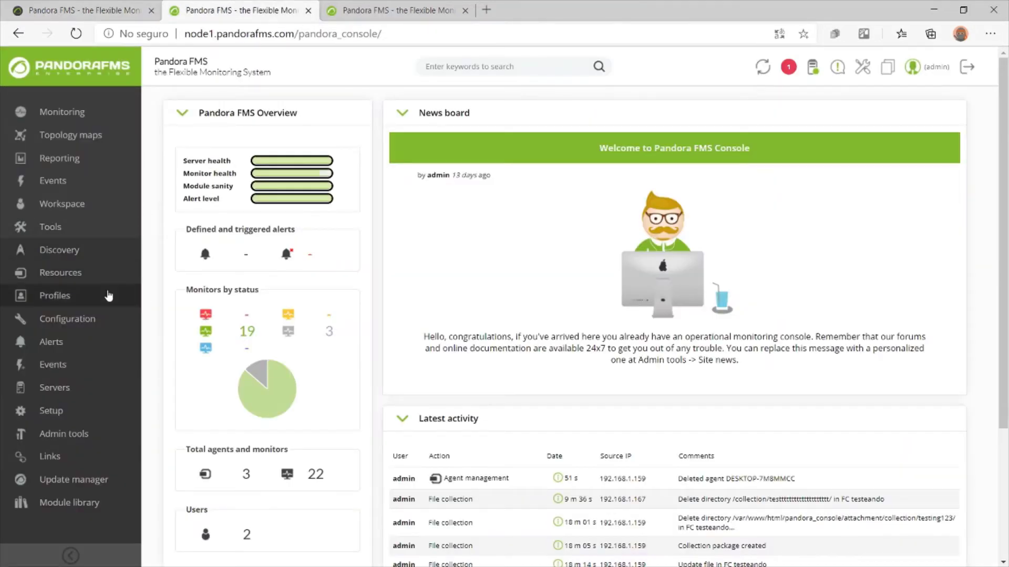
Check node1's Manage users list before syncing, then return to the Metaconsole
mouse_move(108, 296)
click(177, 320)
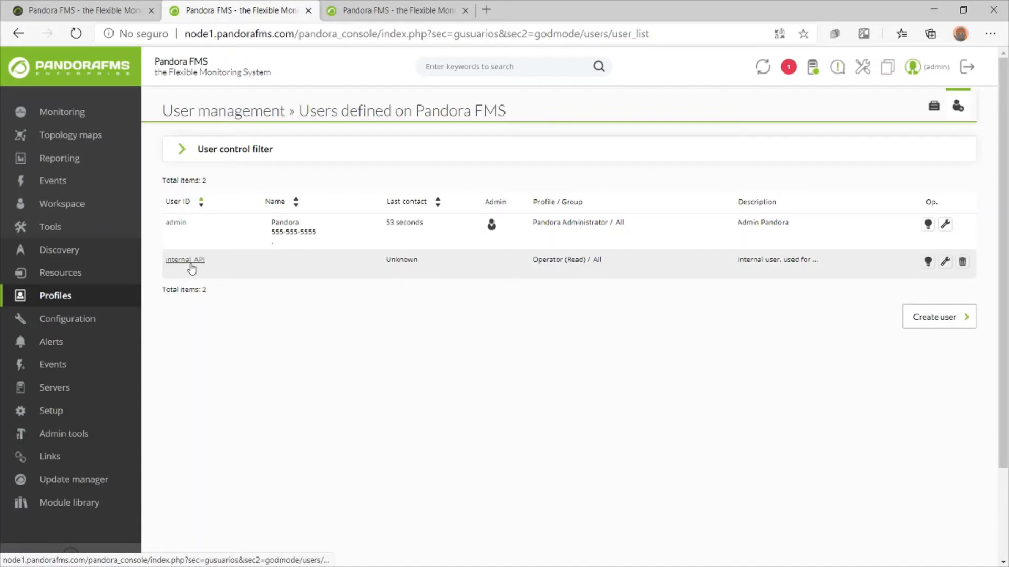
click(84, 10)
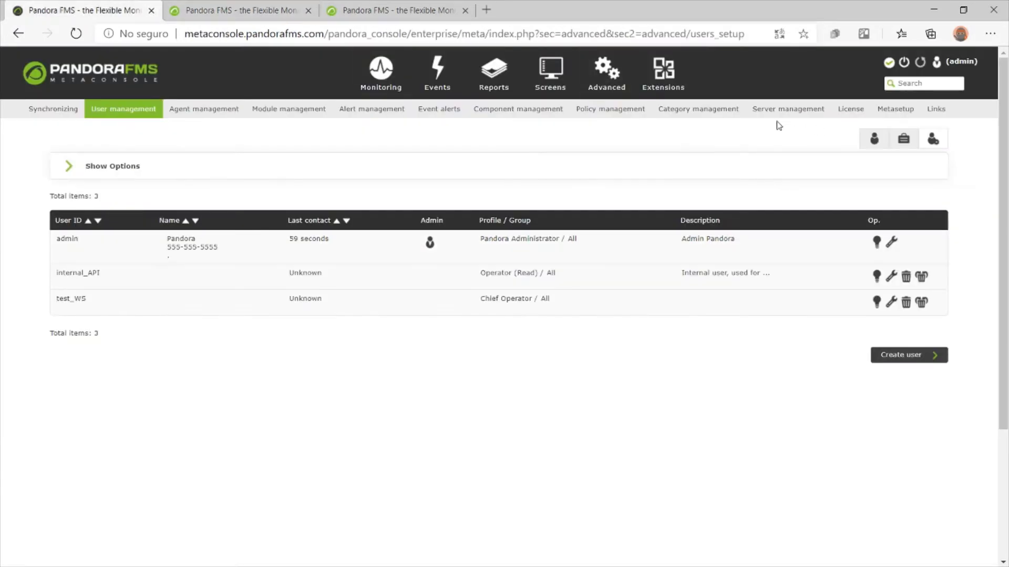
Synchronize user test_WS to target node1 from Advanced > Synchronizing
mouse_move(641, 111)
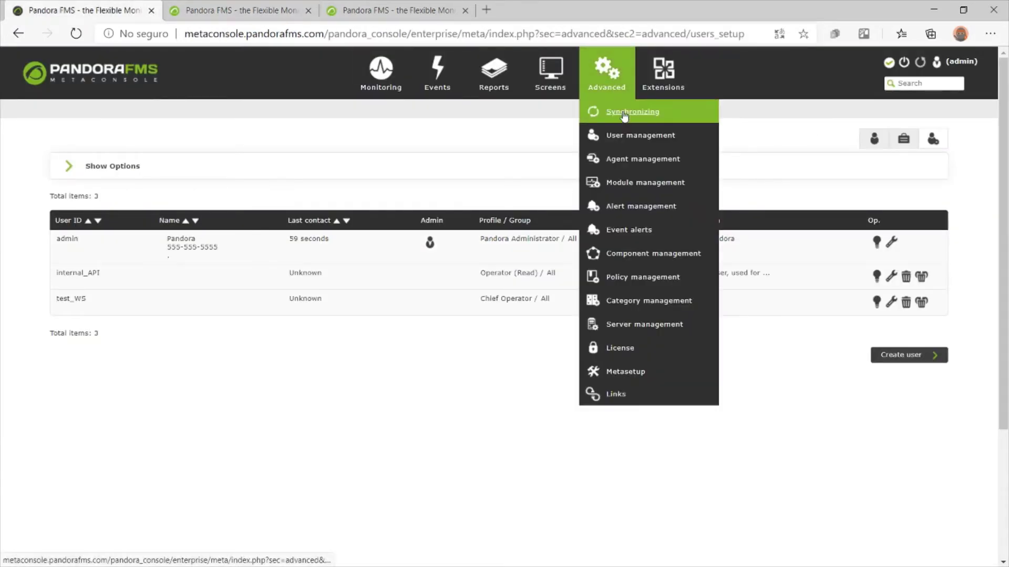
click(624, 115)
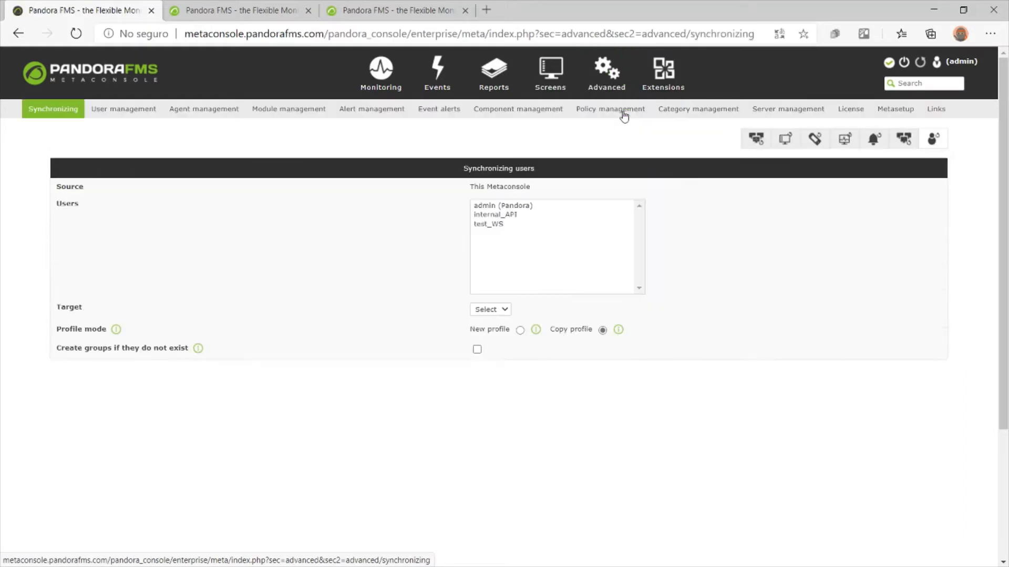
click(505, 224)
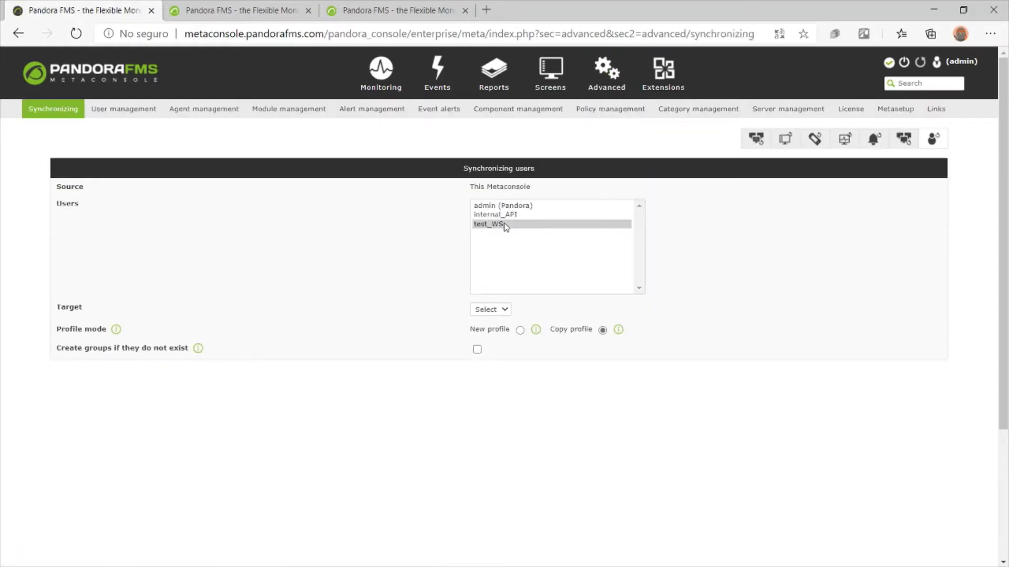
click(502, 314)
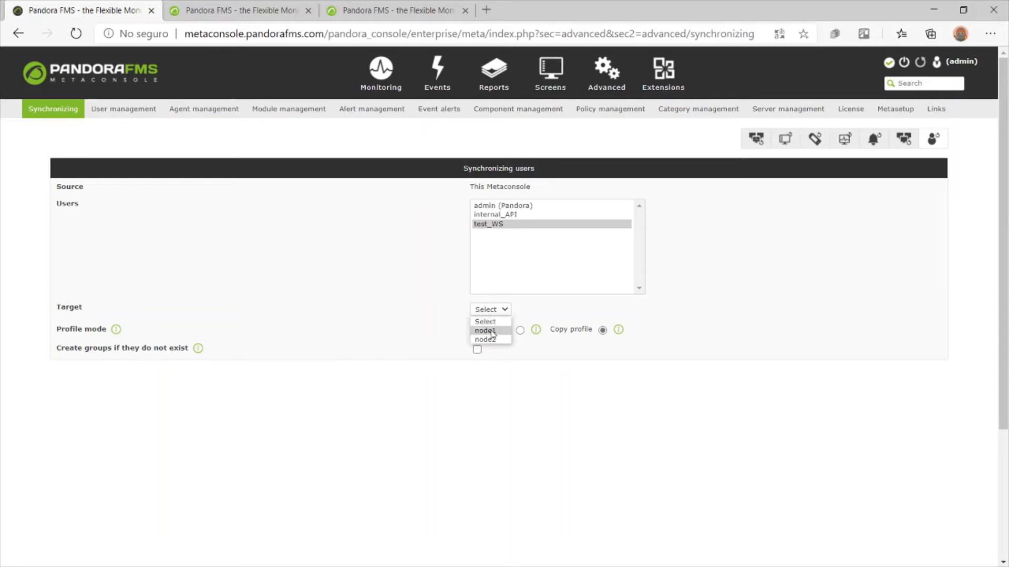
click(492, 332)
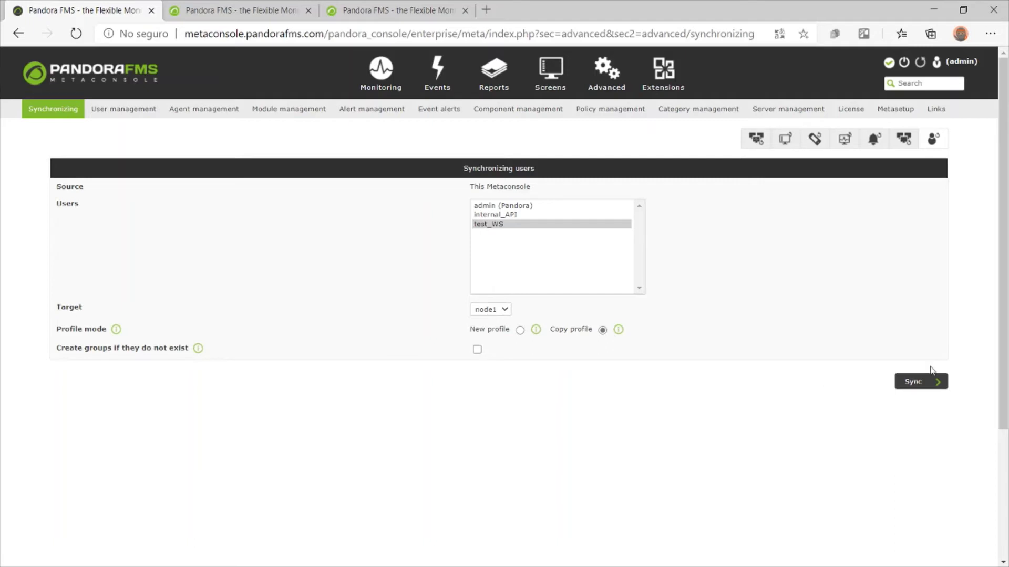
click(924, 383)
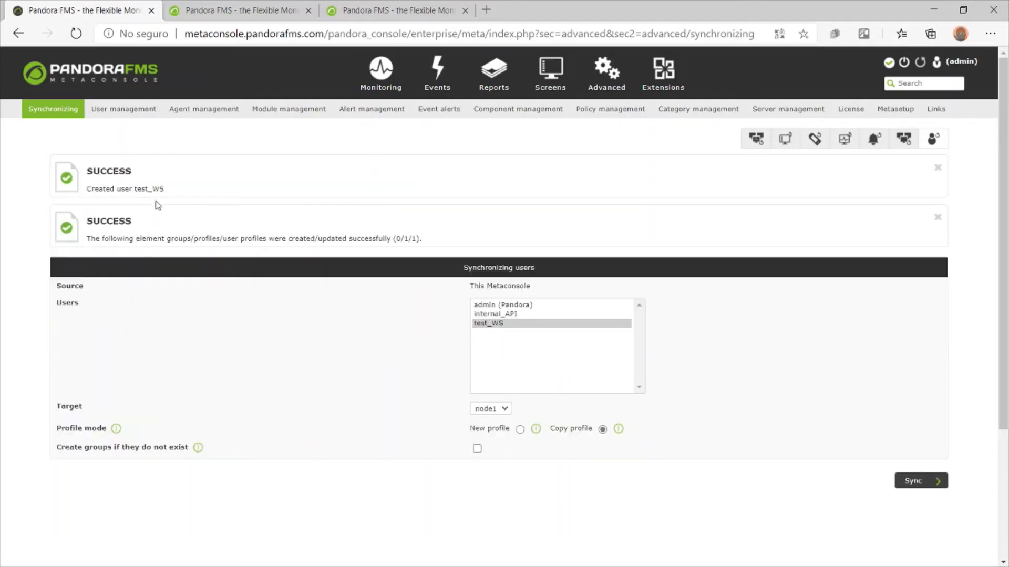
Confirm test_WS now appears in node1's users but not node2's, then open Metaconsole alert templates
click(265, 7)
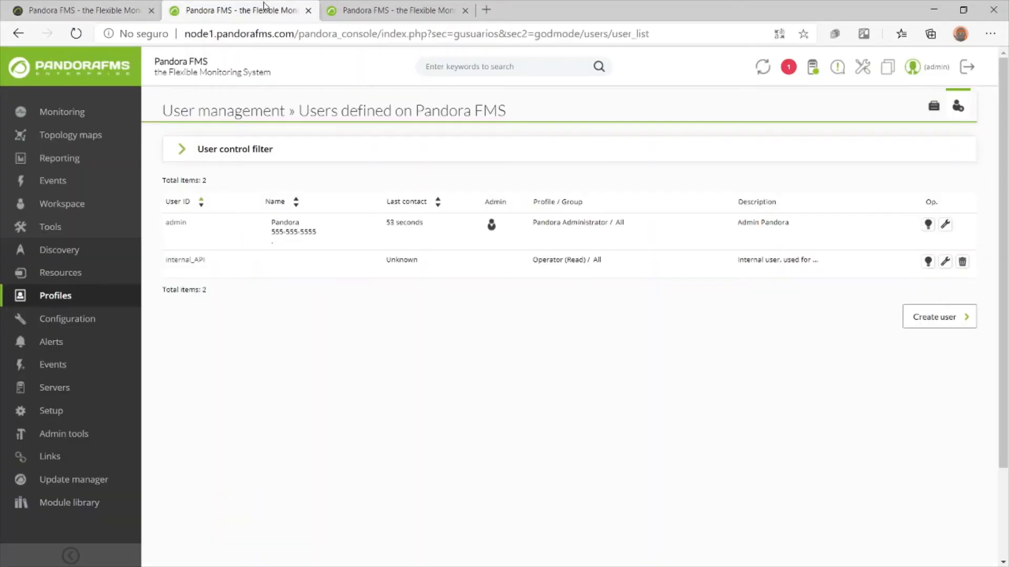
key(F5)
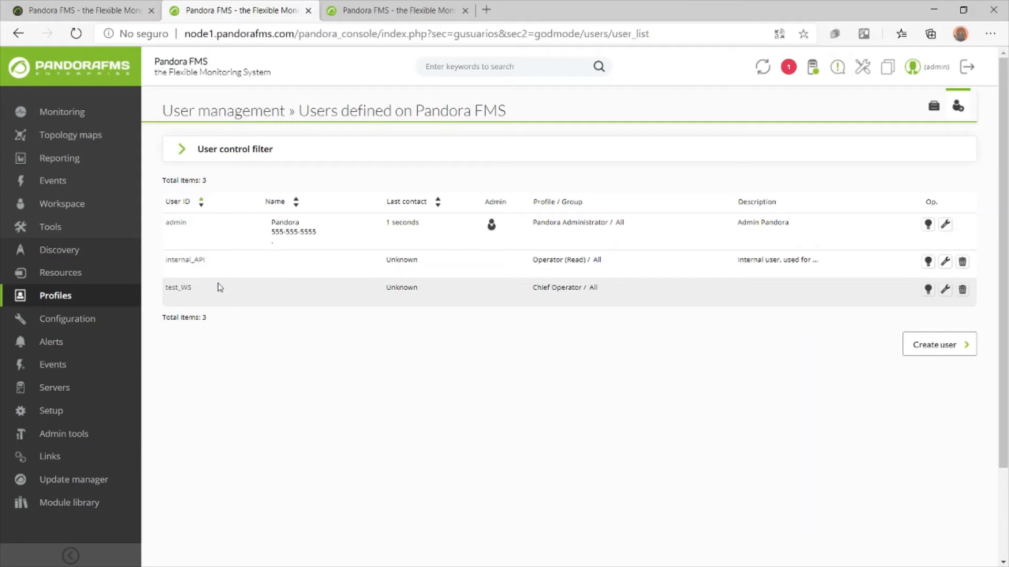
key(ctrl+Tab)
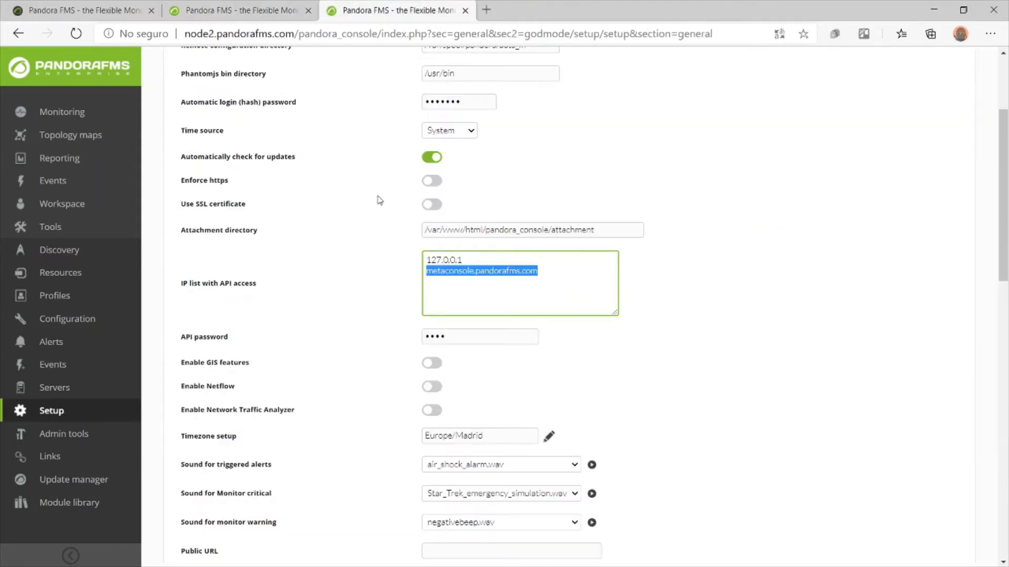
click(106, 294)
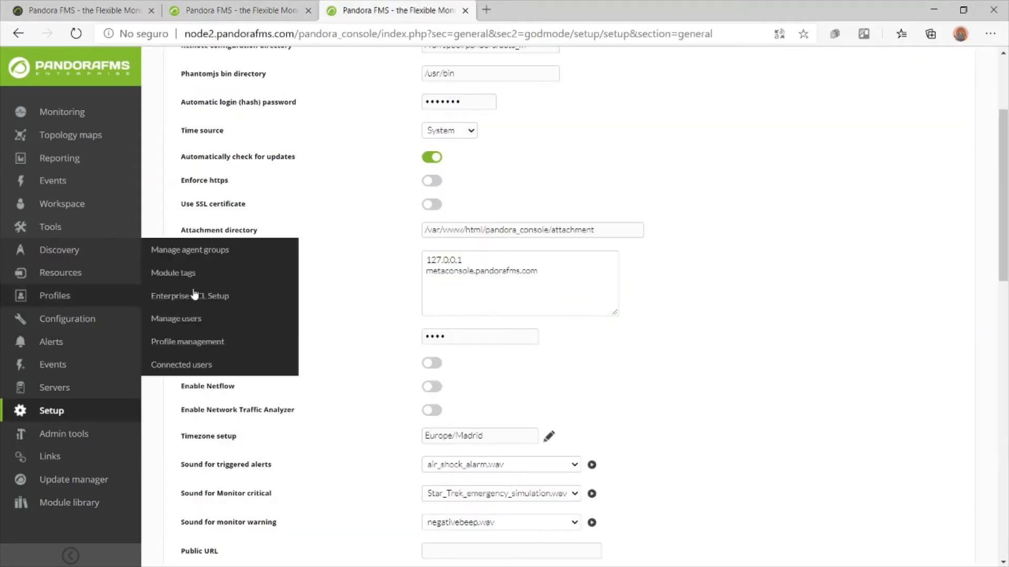
click(194, 318)
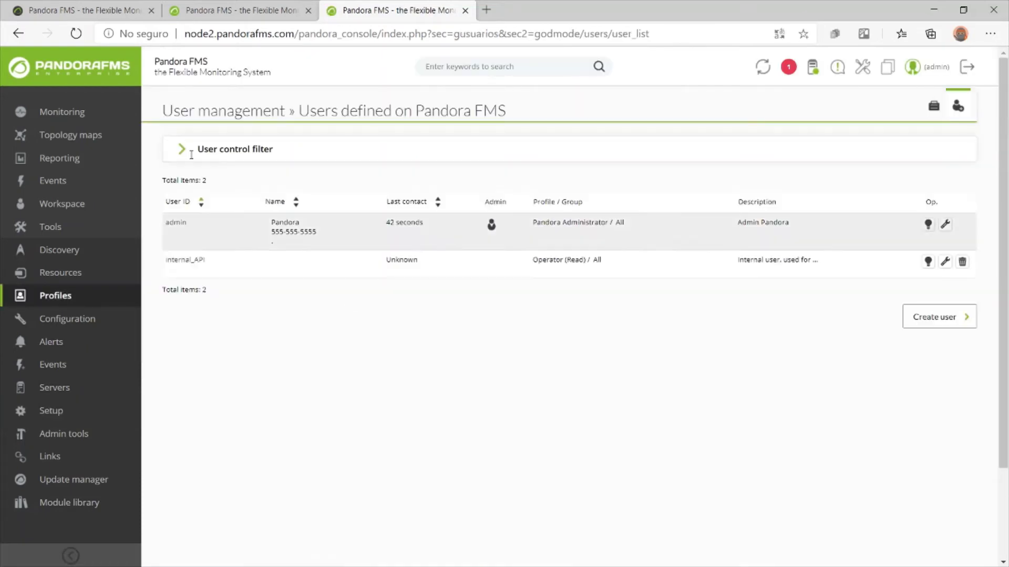
click(89, 9)
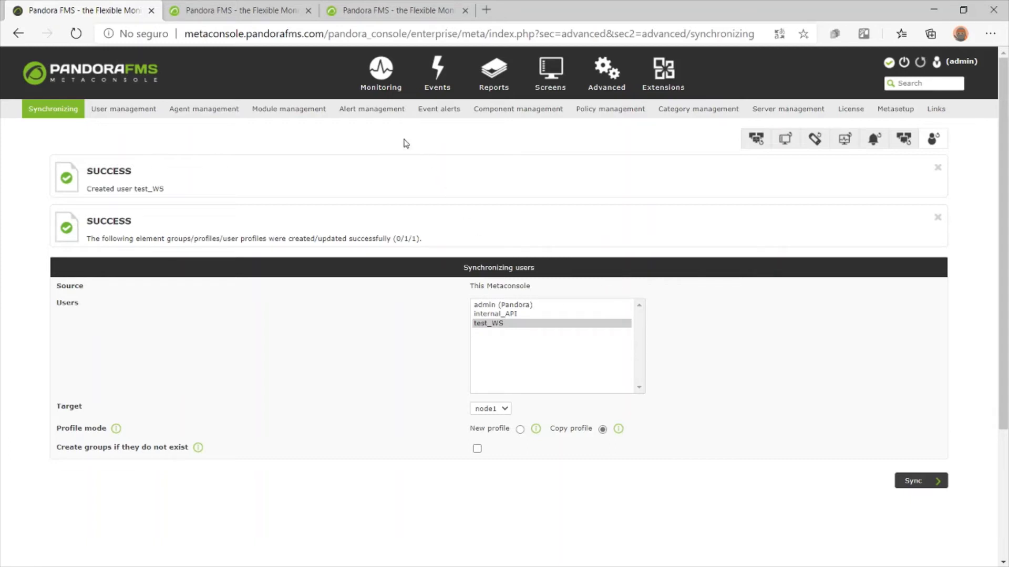
click(378, 111)
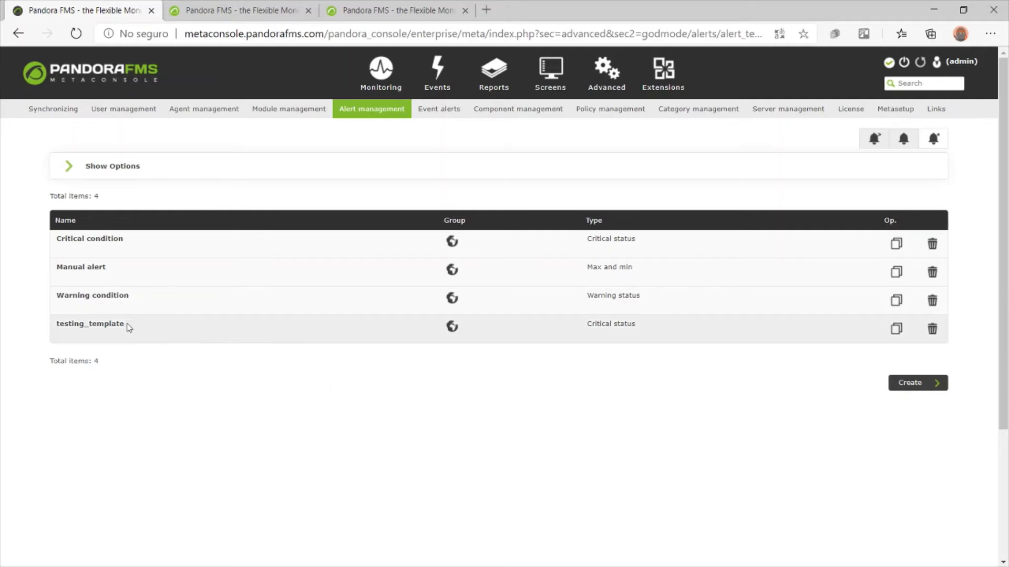
Review node1's five alert templates, then start a new Metaconsole alert template and enter its name
click(252, 10)
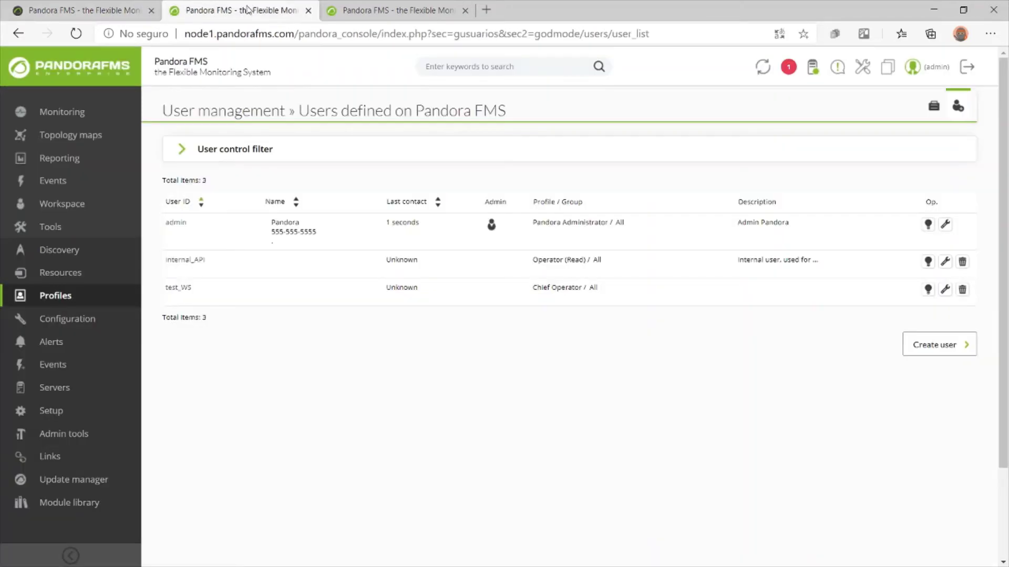
mouse_move(78, 344)
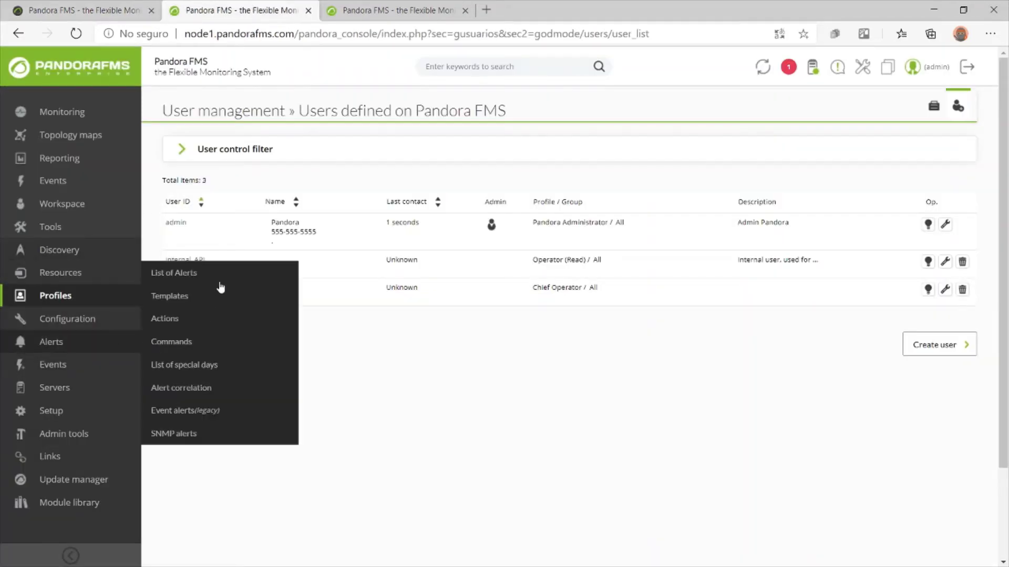
click(187, 300)
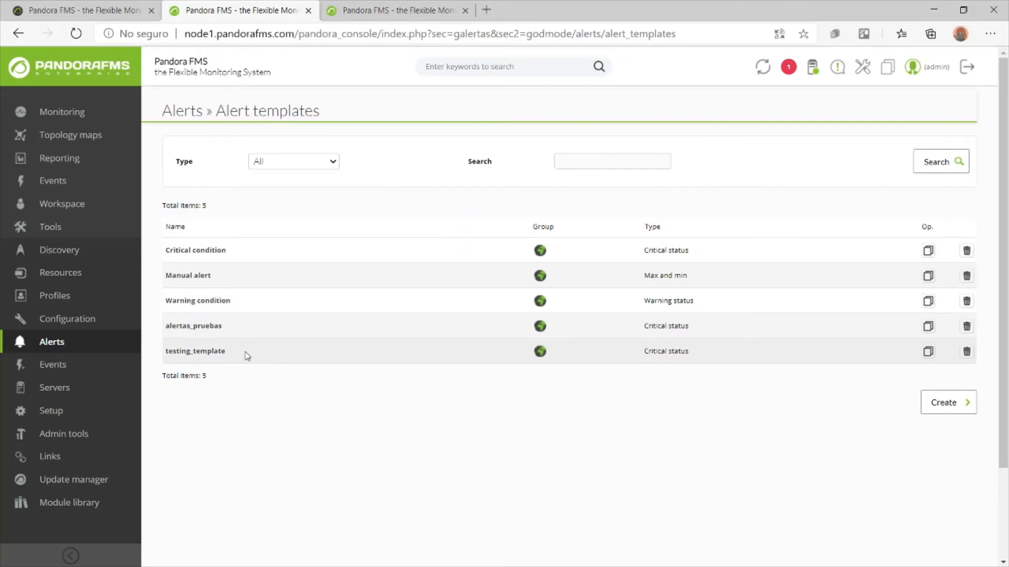
click(131, 10)
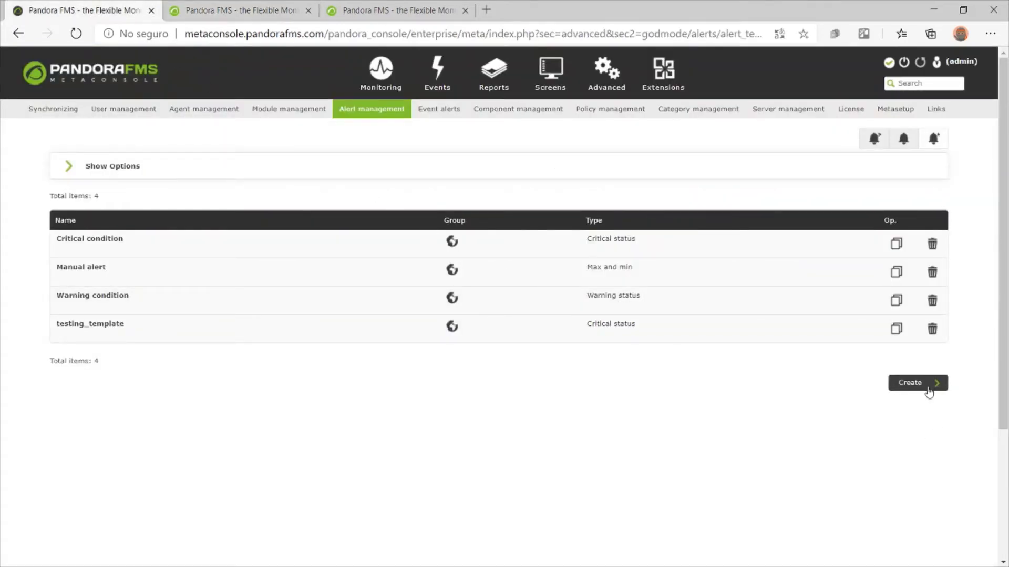
click(931, 384)
click(286, 211)
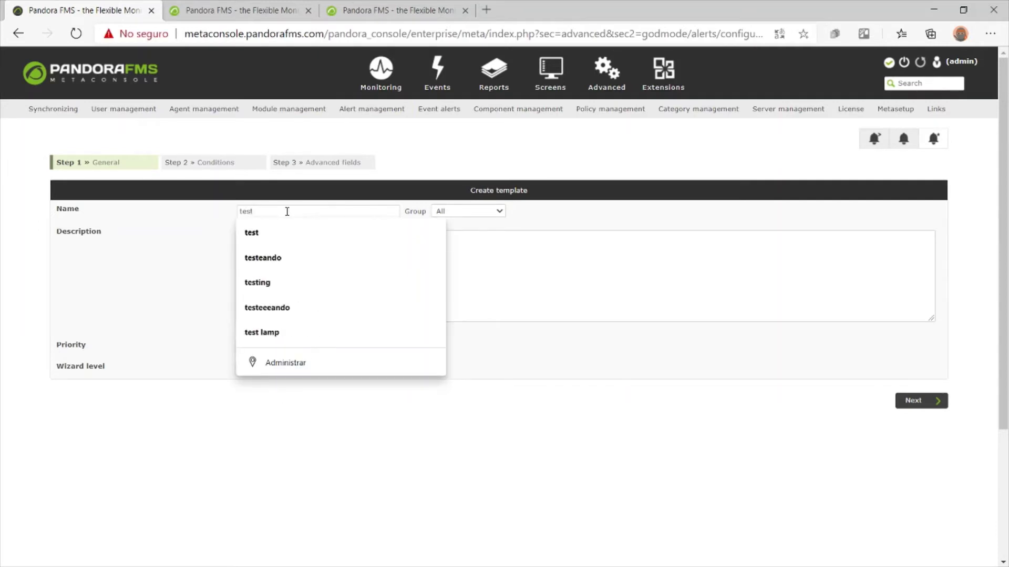
Name the template test_WS, finish it past Conditions and Advanced fields, and spot it in the list
text(WS)
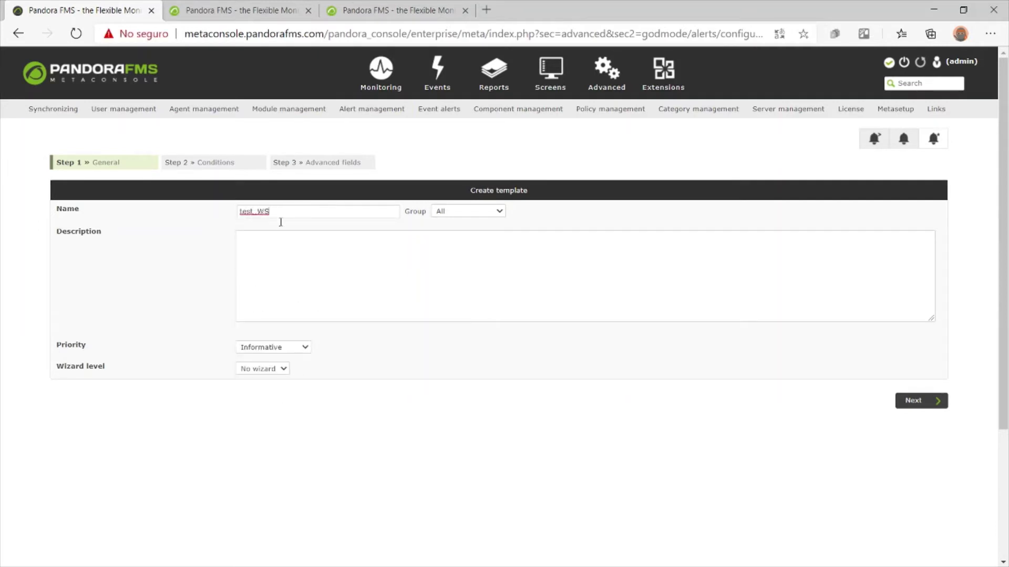
click(922, 401)
click(919, 452)
scroll(887, 457, down, 10)
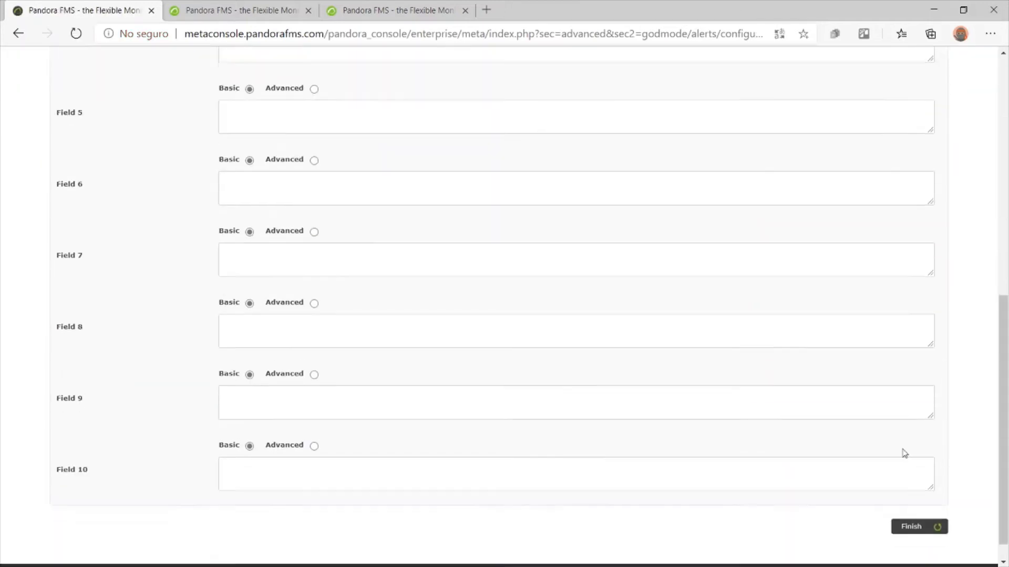
click(917, 500)
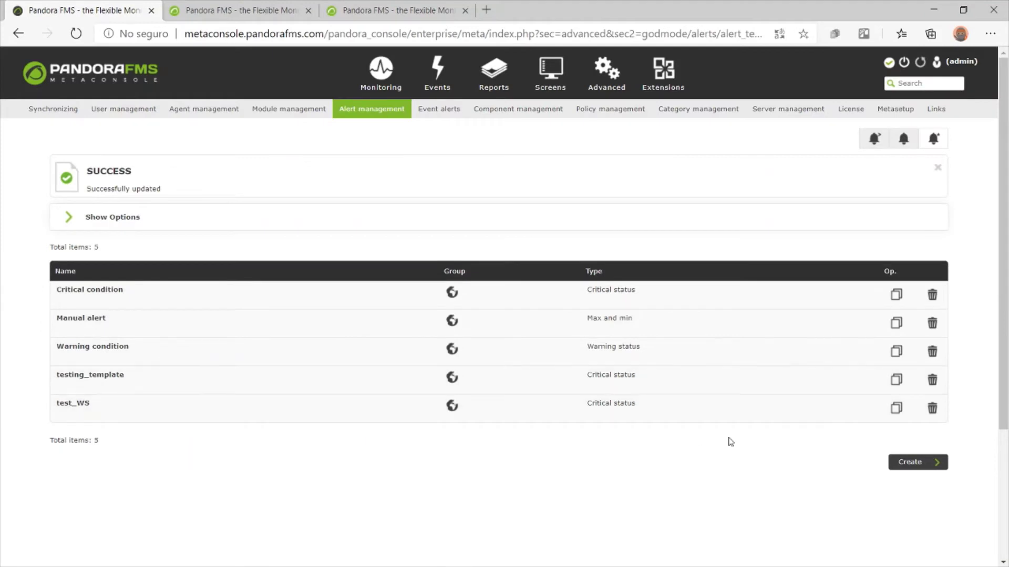
drag(108, 404, 128, 416)
Synchronize the alert templates to node1 and node2 from Advanced > Synchronizing
mouse_move(606, 72)
click(621, 115)
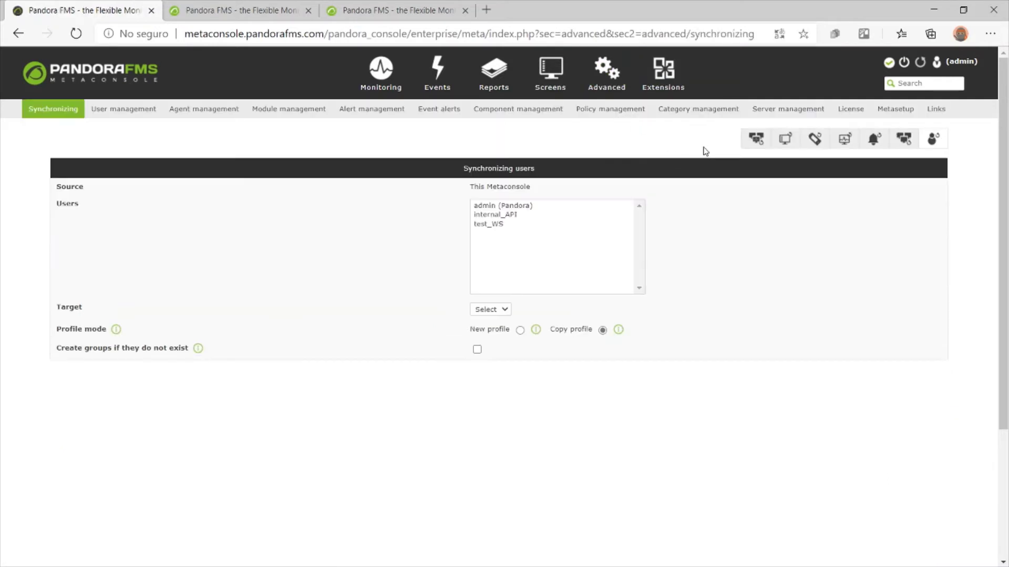
click(872, 140)
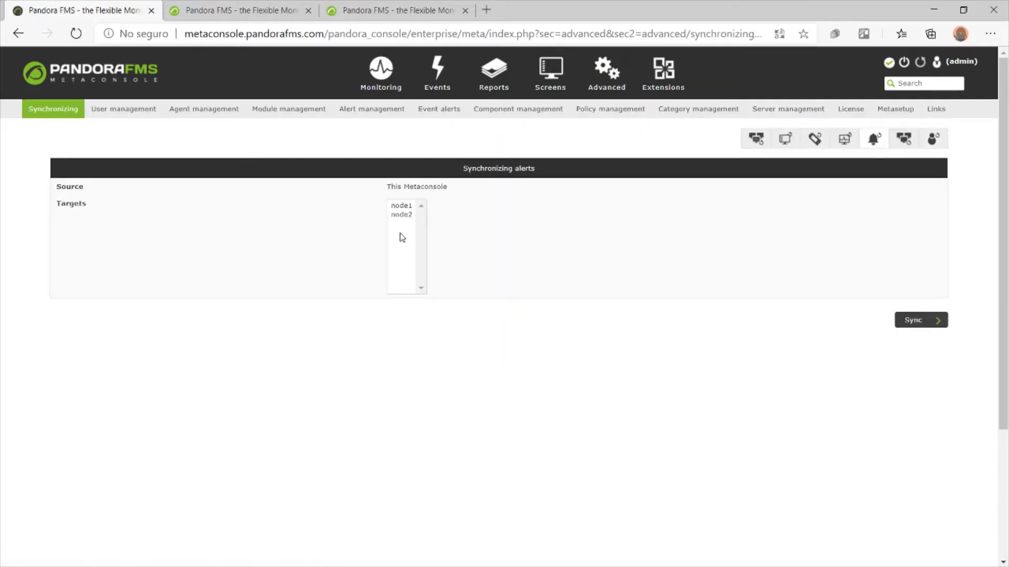
click(401, 206)
ctrl+click(404, 216)
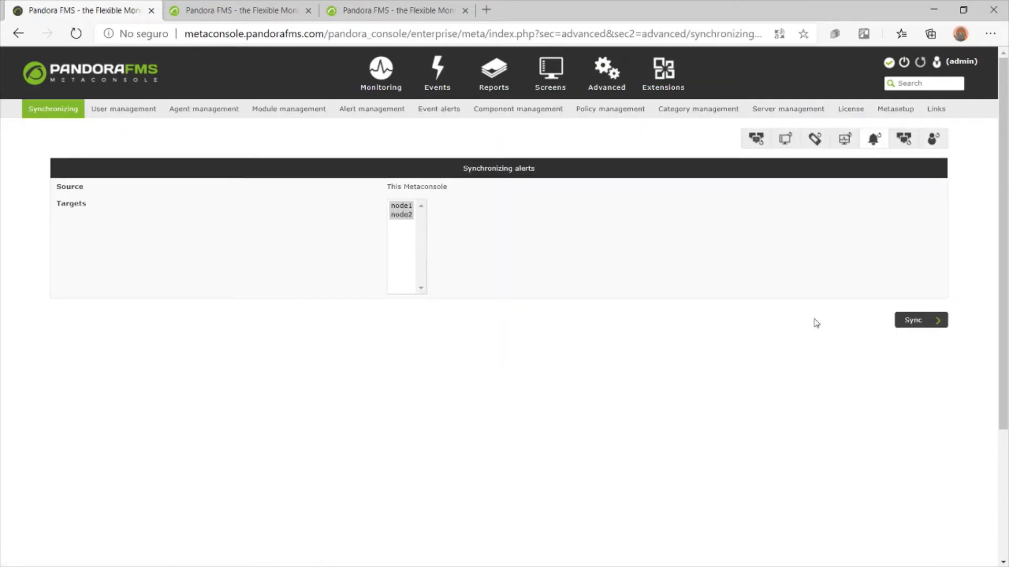
click(913, 321)
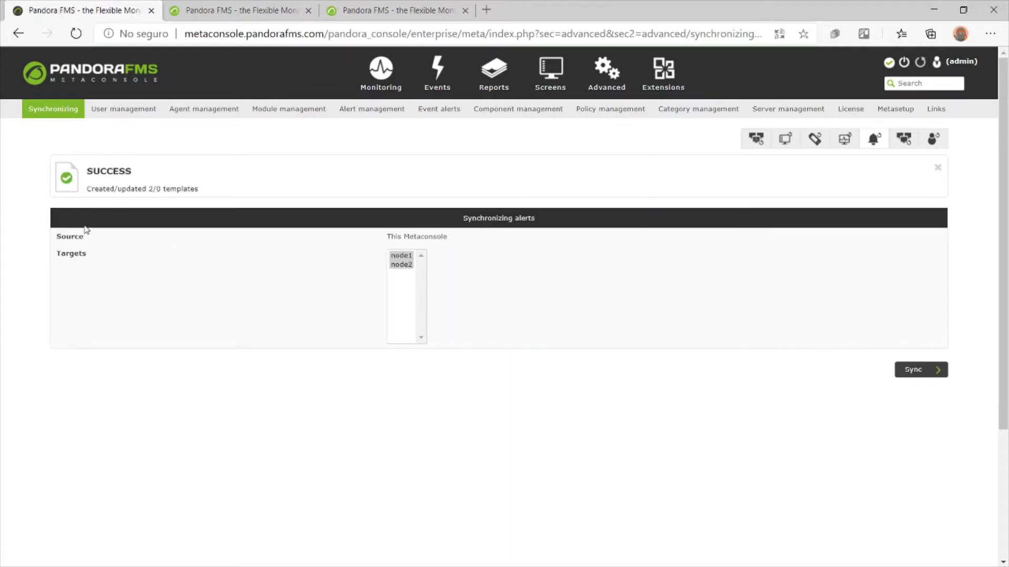
Read the Created/updated 2/0 templates result, then switch to node1's console
double_click(106, 185)
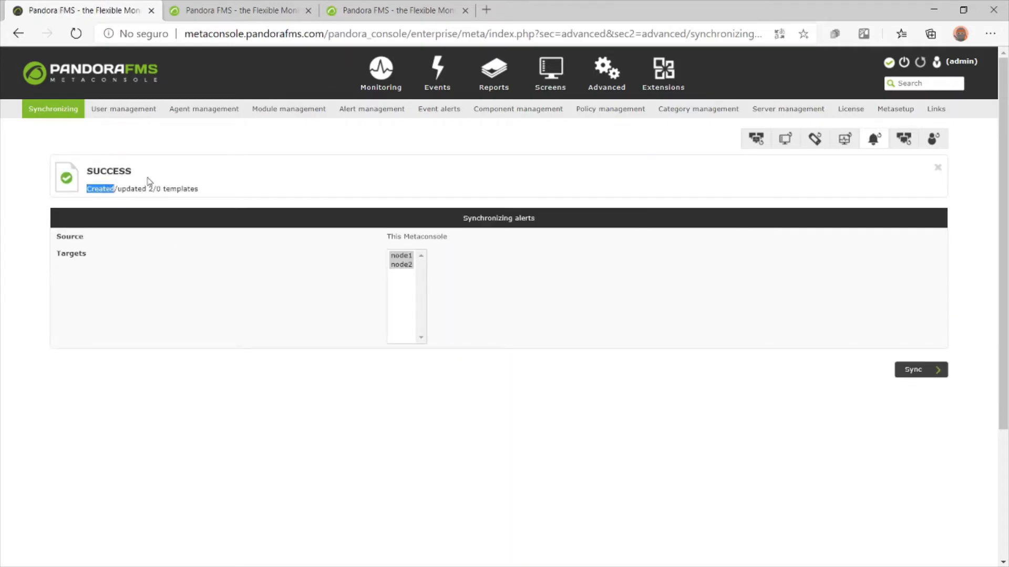
click(221, 191)
click(241, 7)
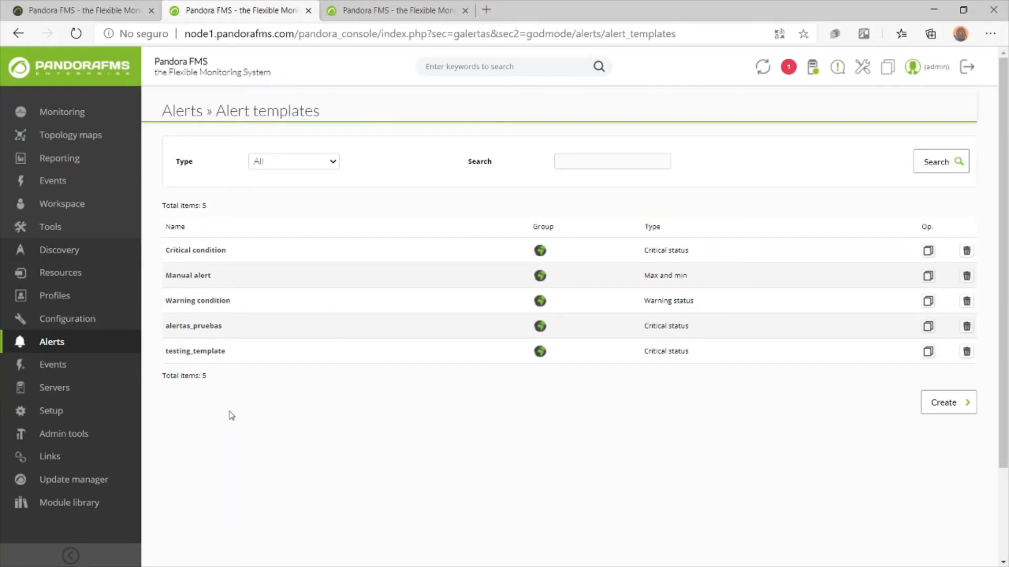
Reload node1's alert templates and confirm test_WS is listed
key(F5)
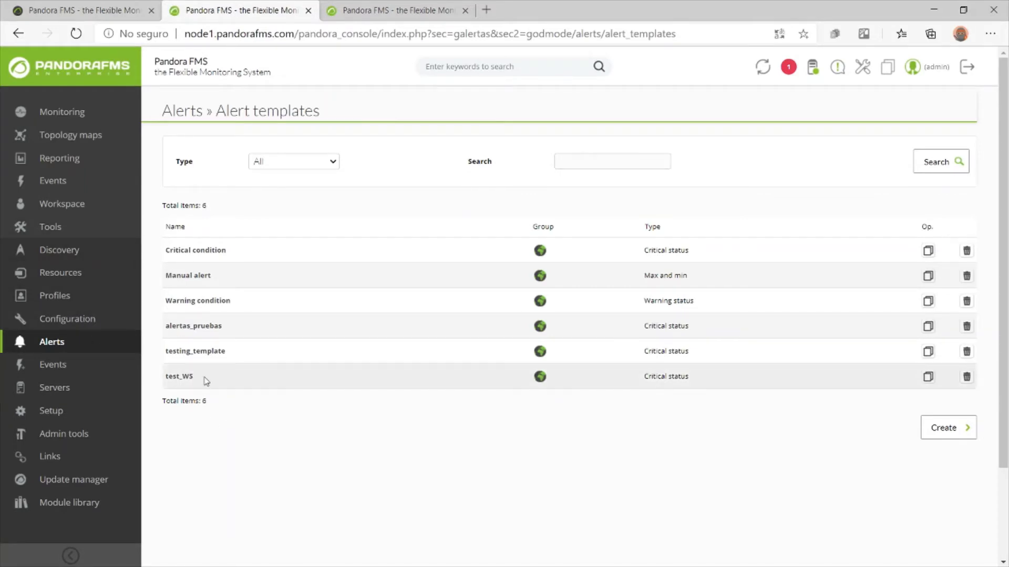
double_click(206, 381)
click(205, 380)
Confirm node2's Alerts > Templates list includes test_WS, then go back to the Metaconsole
key(ctrl+Tab)
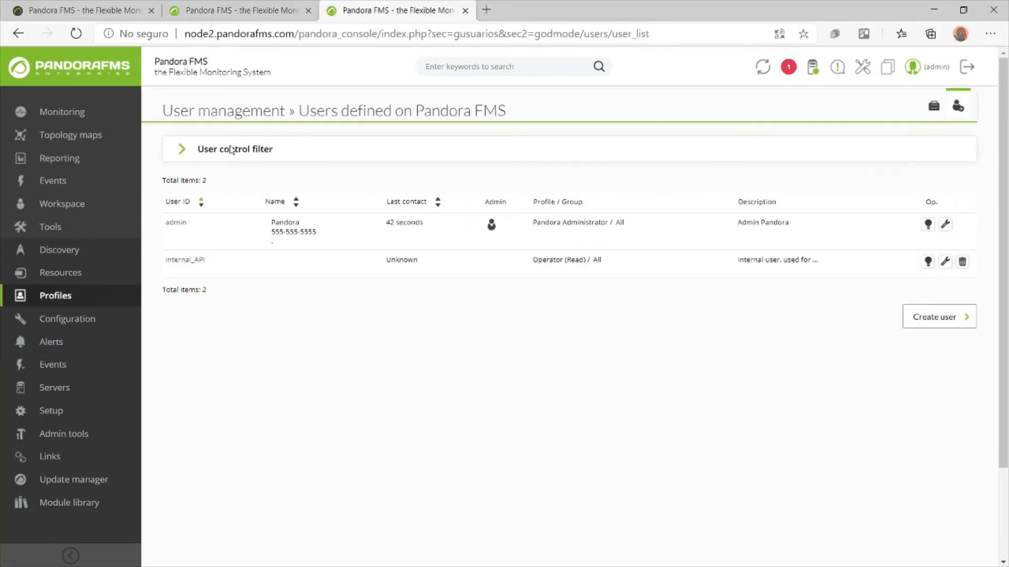
mouse_move(68, 341)
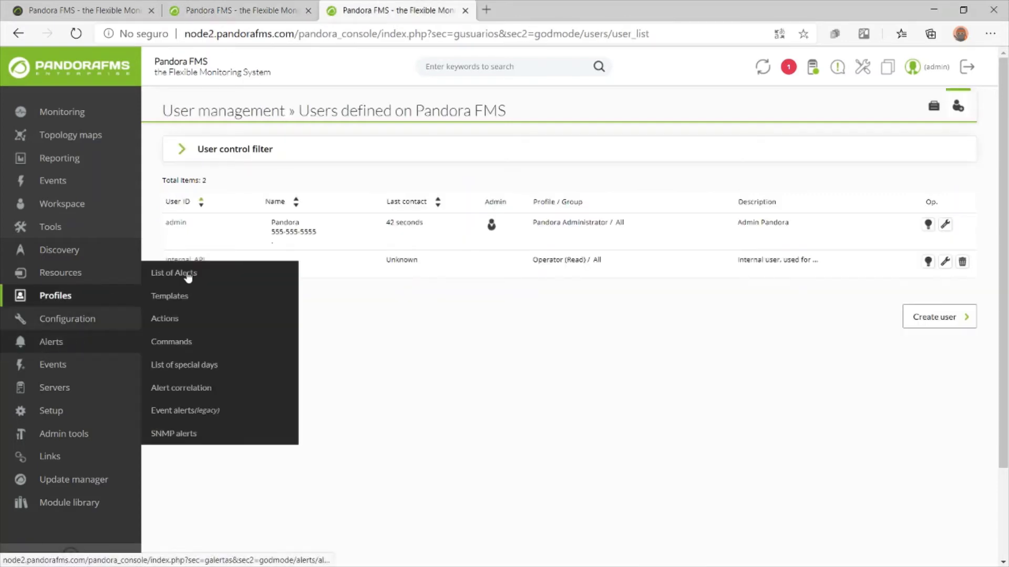
click(189, 302)
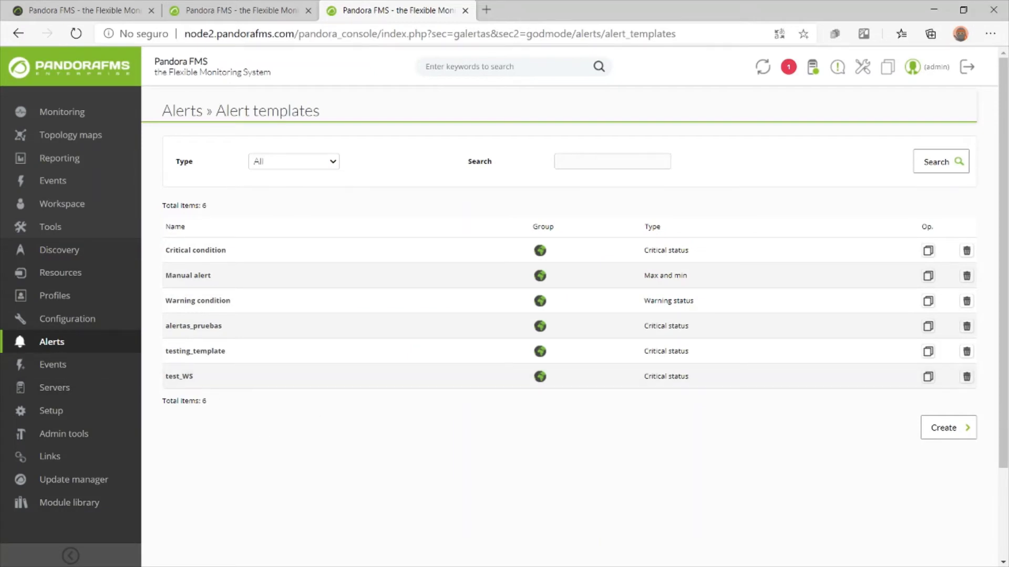
click(143, 8)
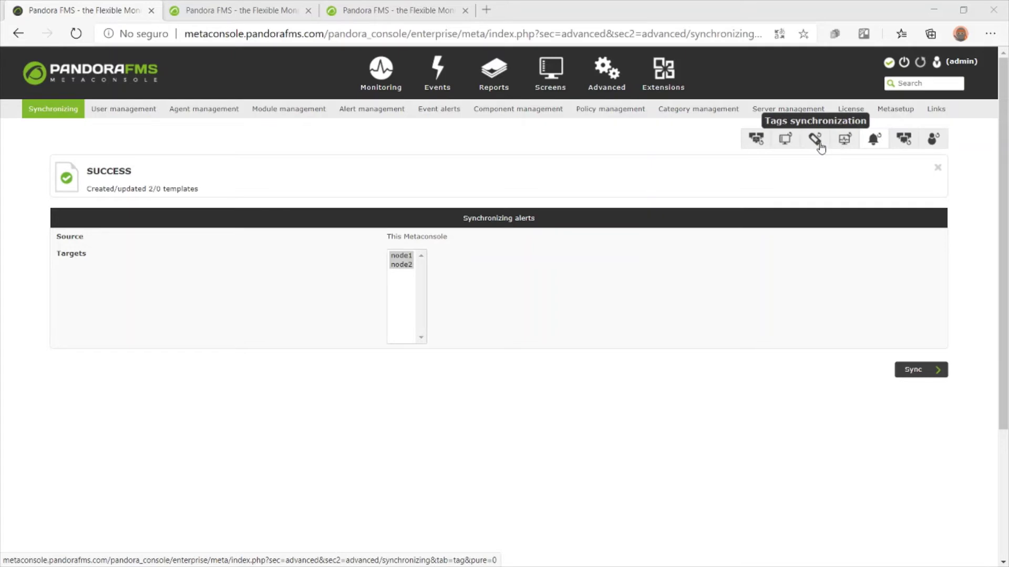
Open Components and OS synchronization, then bring up the Agent management Move agents form
click(843, 141)
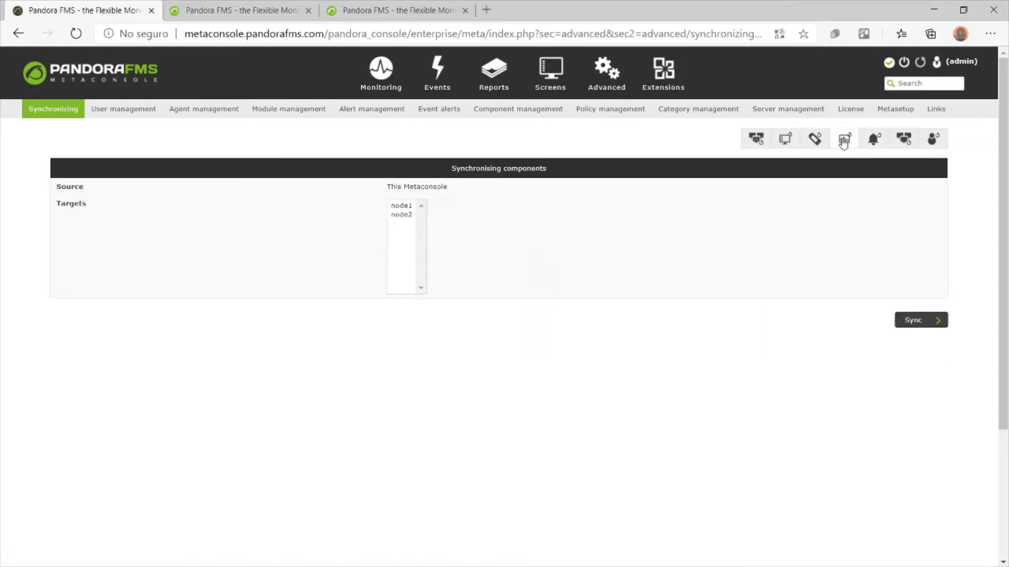
click(786, 140)
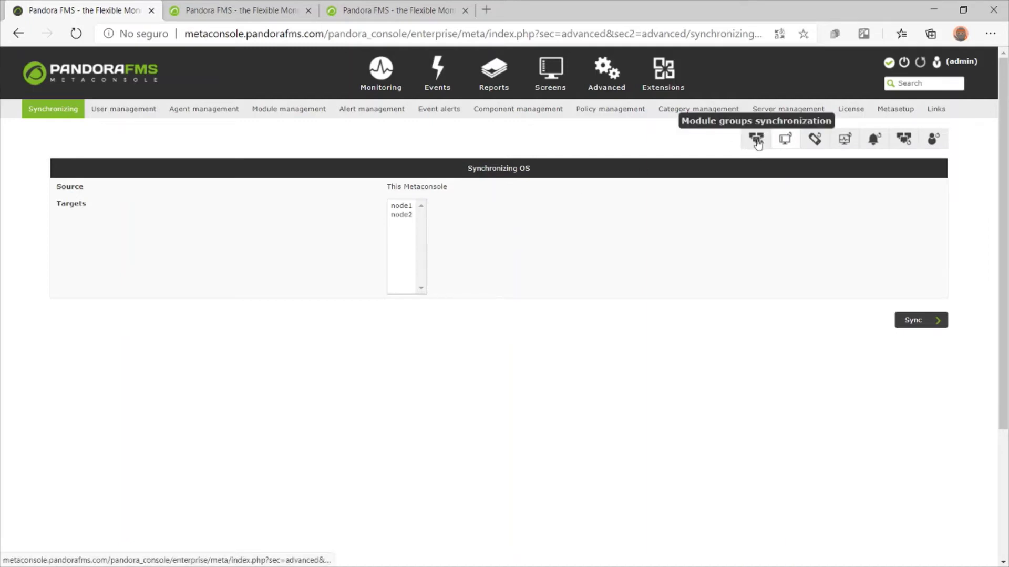
click(194, 109)
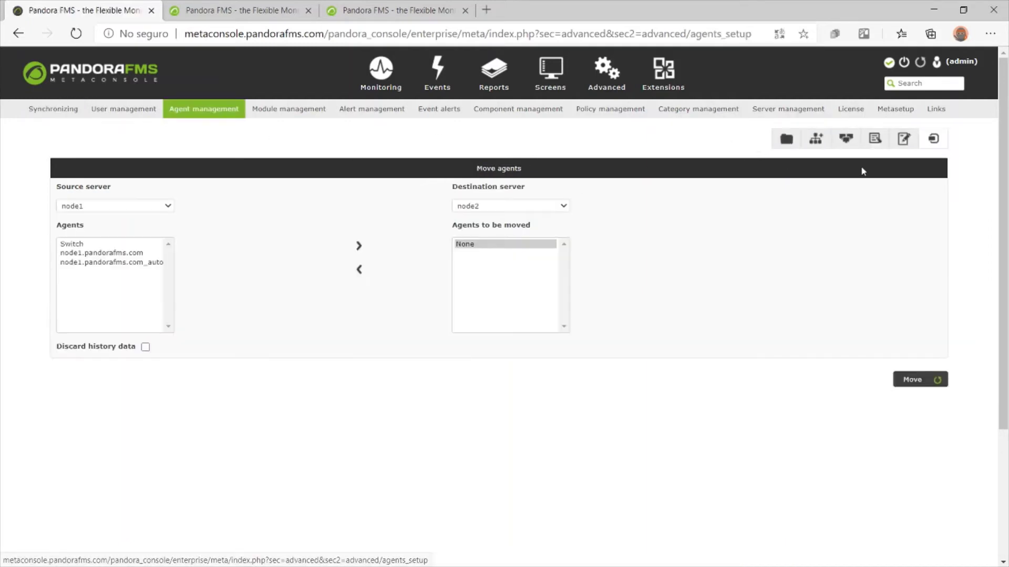
click(841, 141)
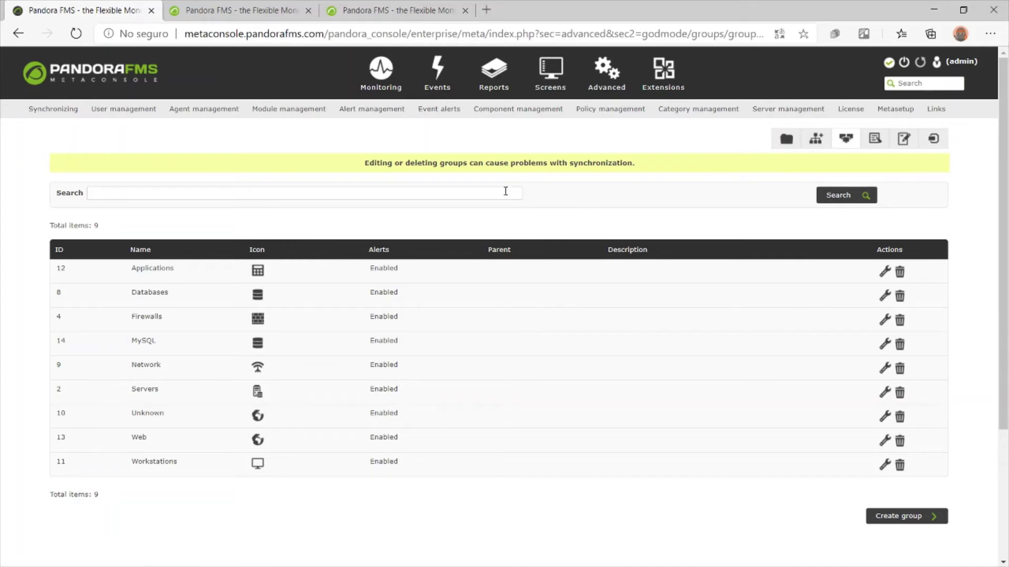
click(214, 107)
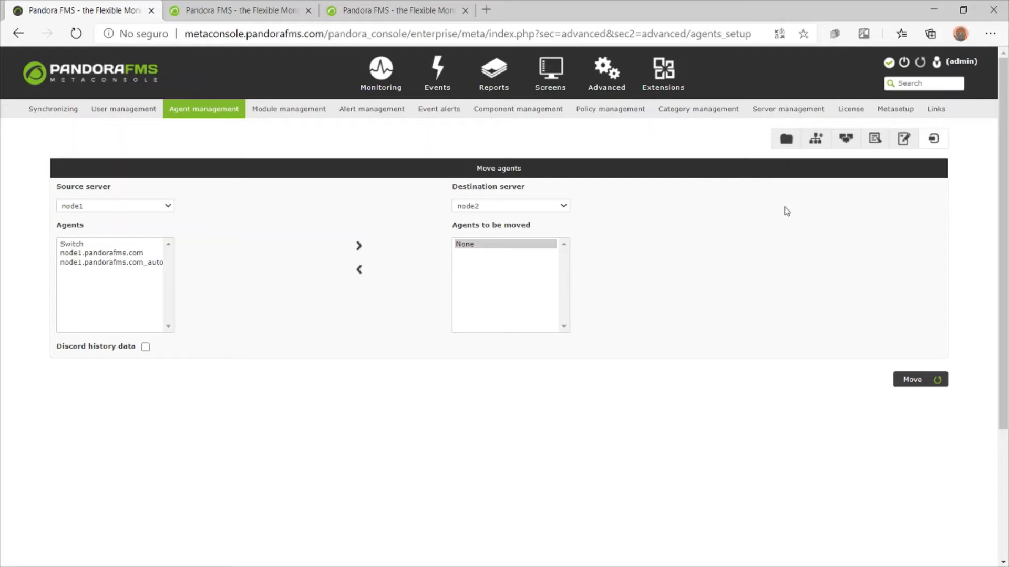
In Agent movement, set the source server to node2 and select the Router agent
click(934, 139)
click(463, 207)
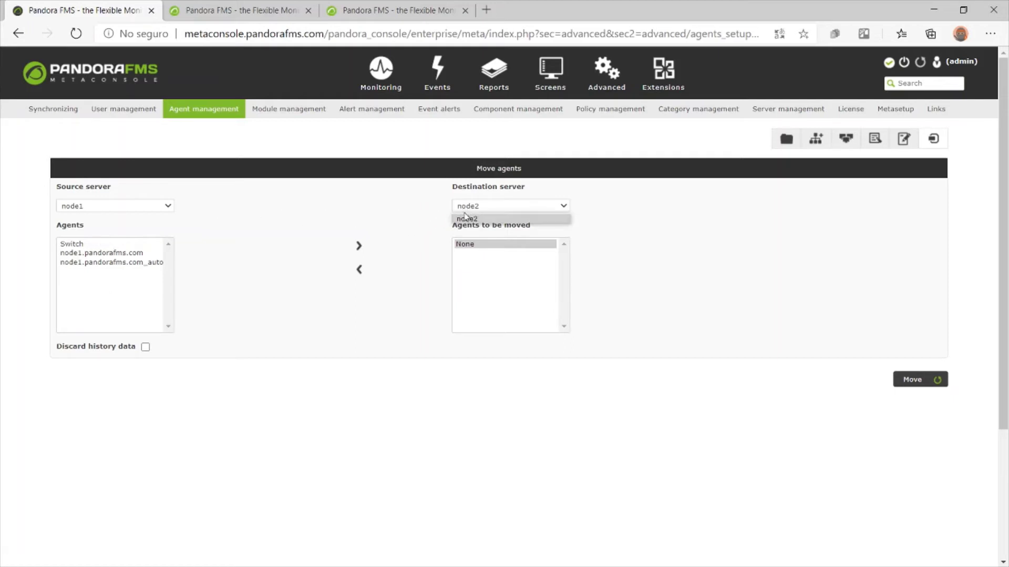
click(109, 208)
click(103, 228)
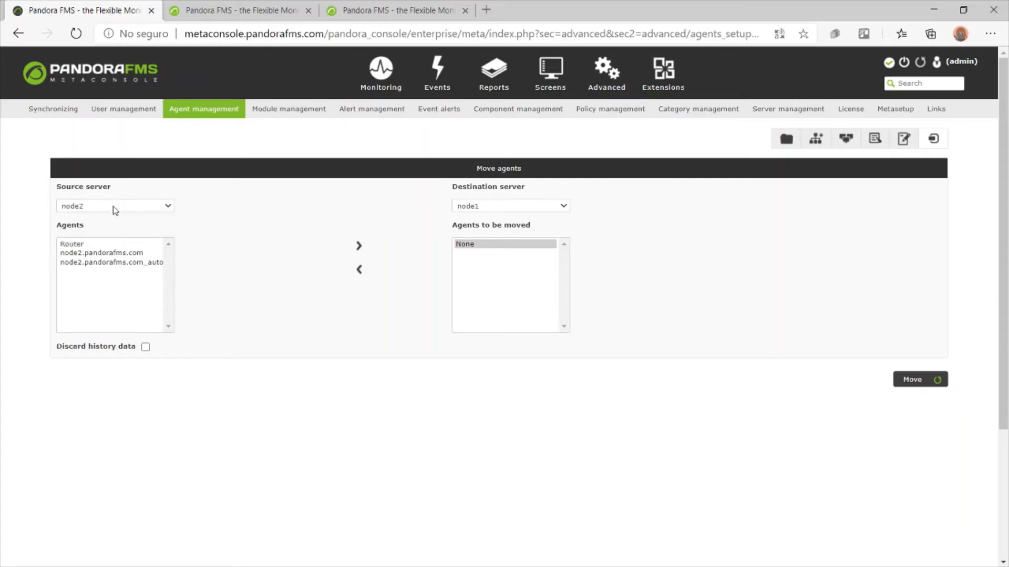
click(92, 246)
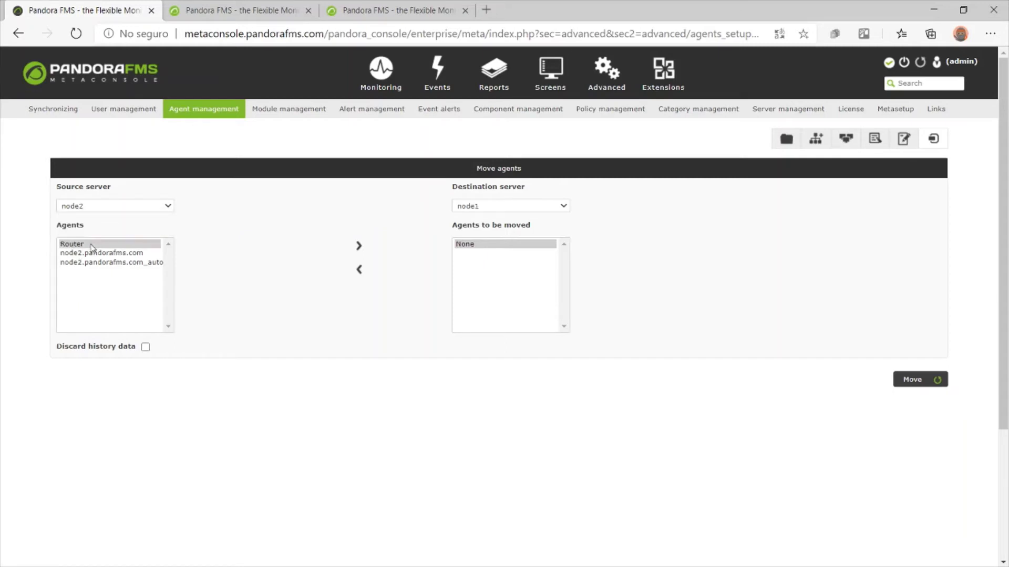
Verify Router in node2's Agent detail list, then return to the Metaconsole agent movement page
click(369, 10)
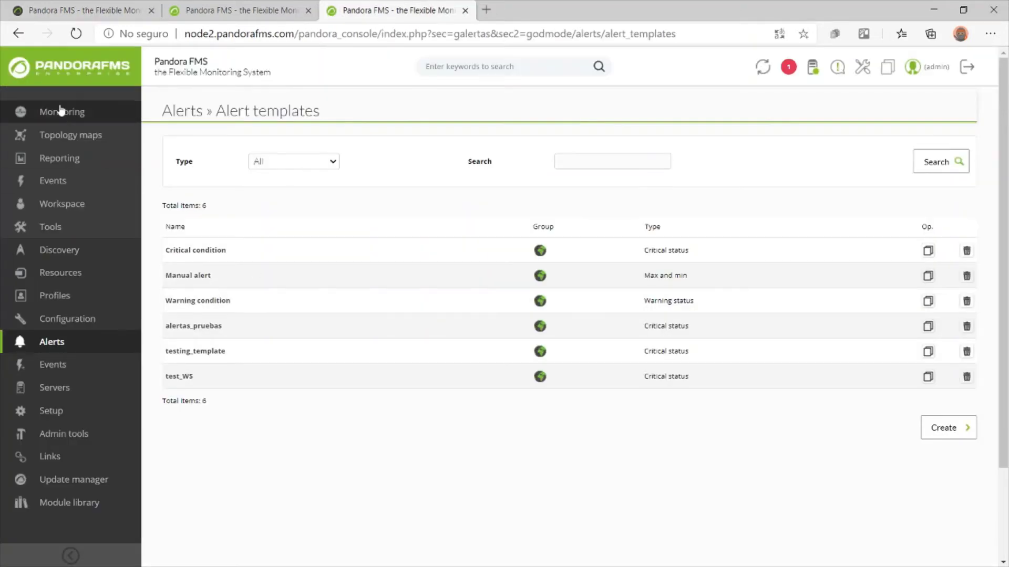
click(80, 75)
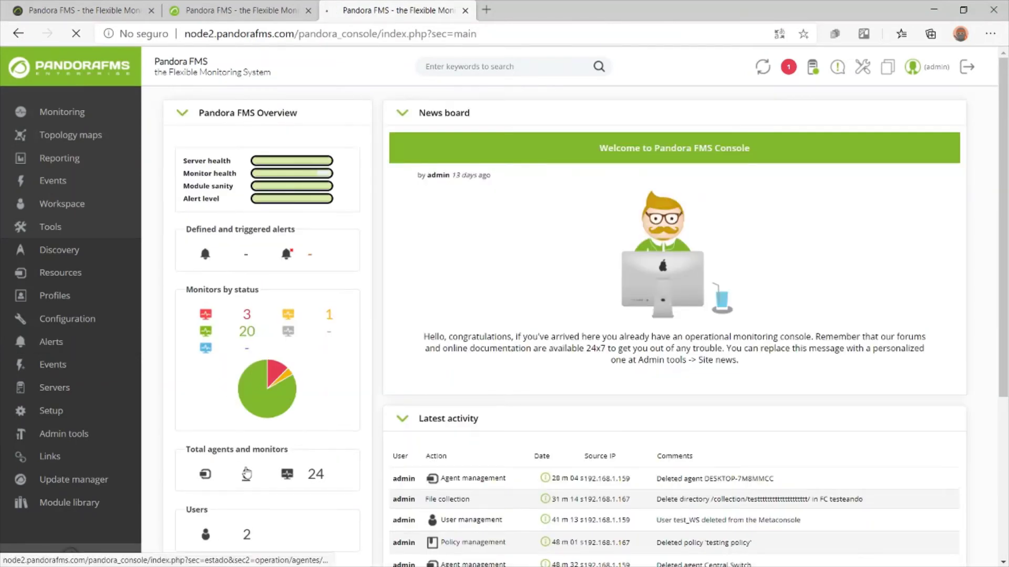
click(267, 426)
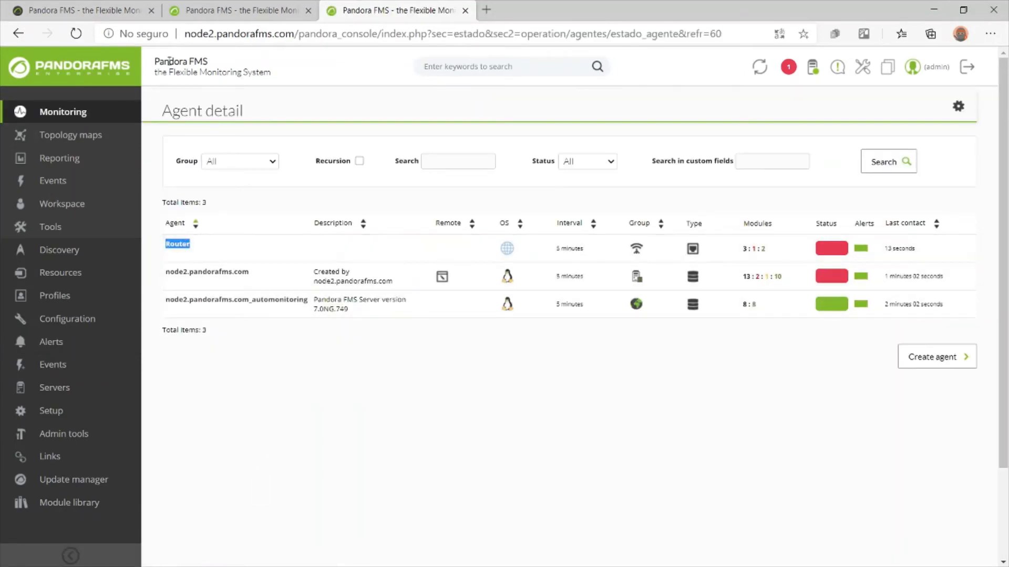
click(100, 10)
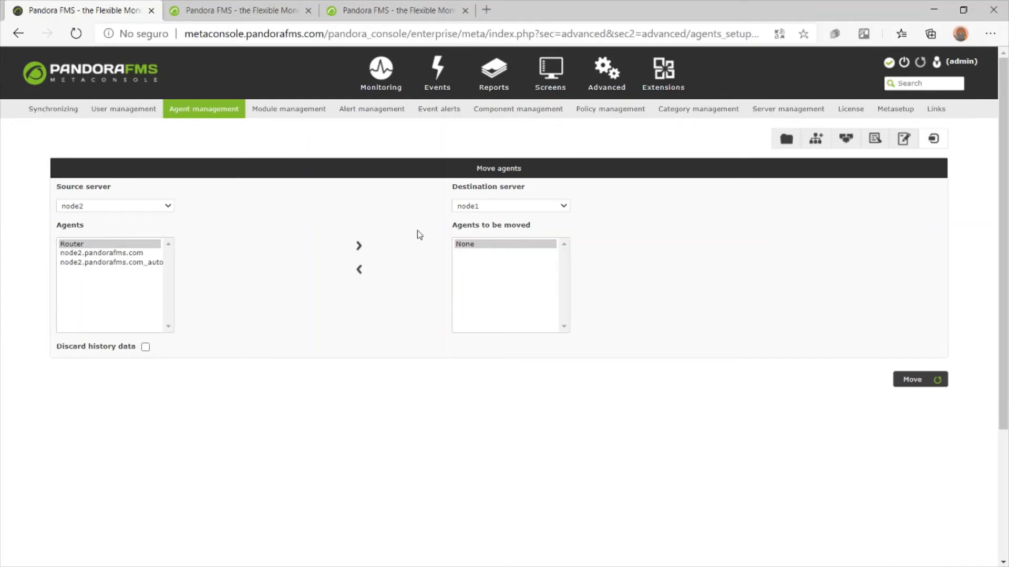
Queue Router for moving to node1 and confirm the migration once all requirement checks pass
click(362, 246)
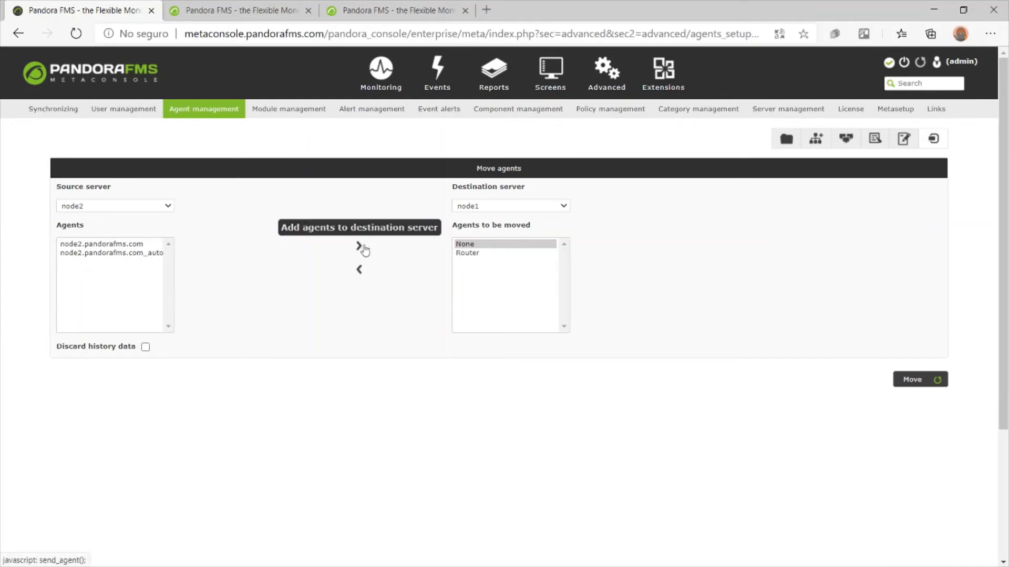
click(509, 254)
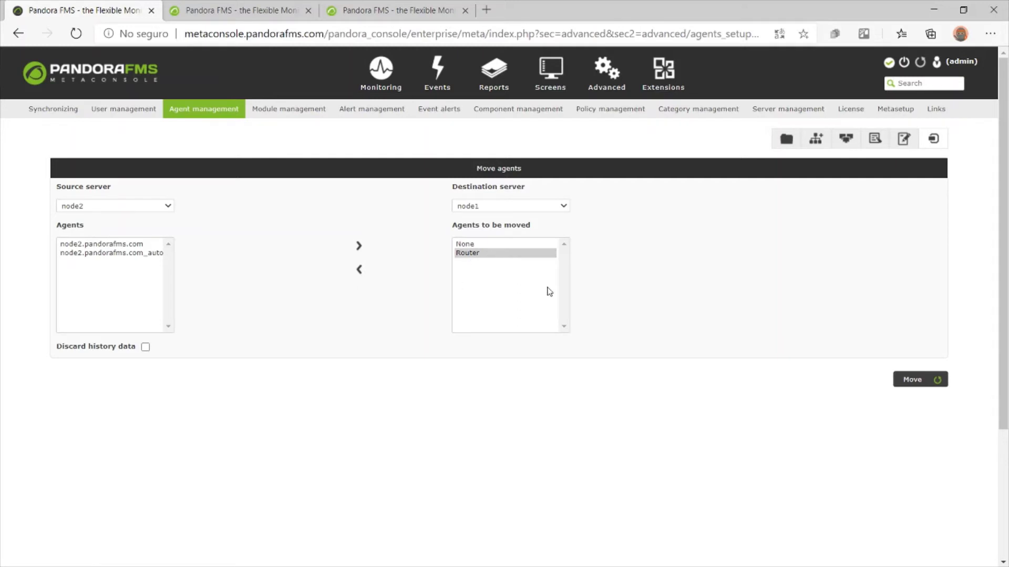
click(917, 390)
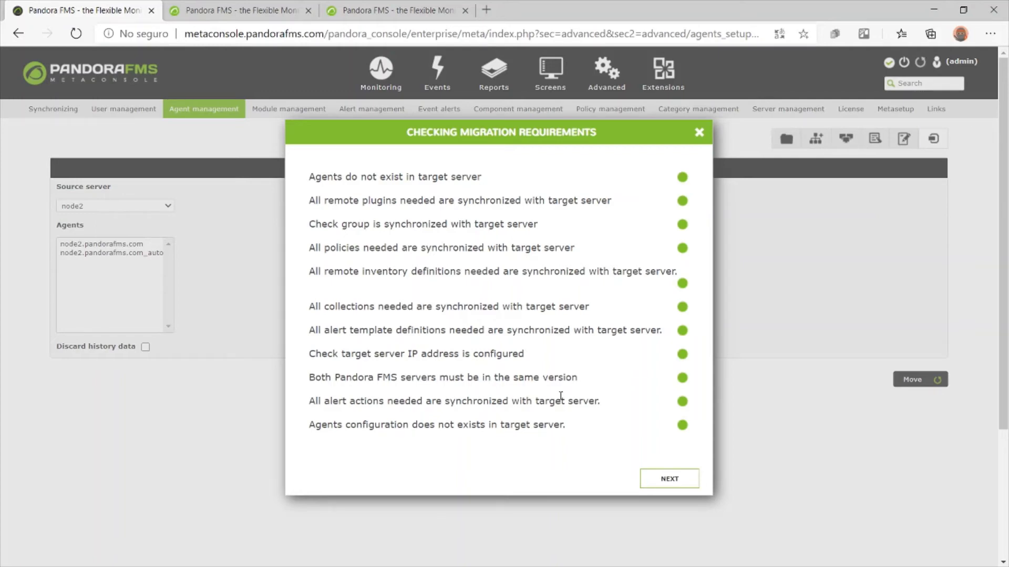
click(672, 477)
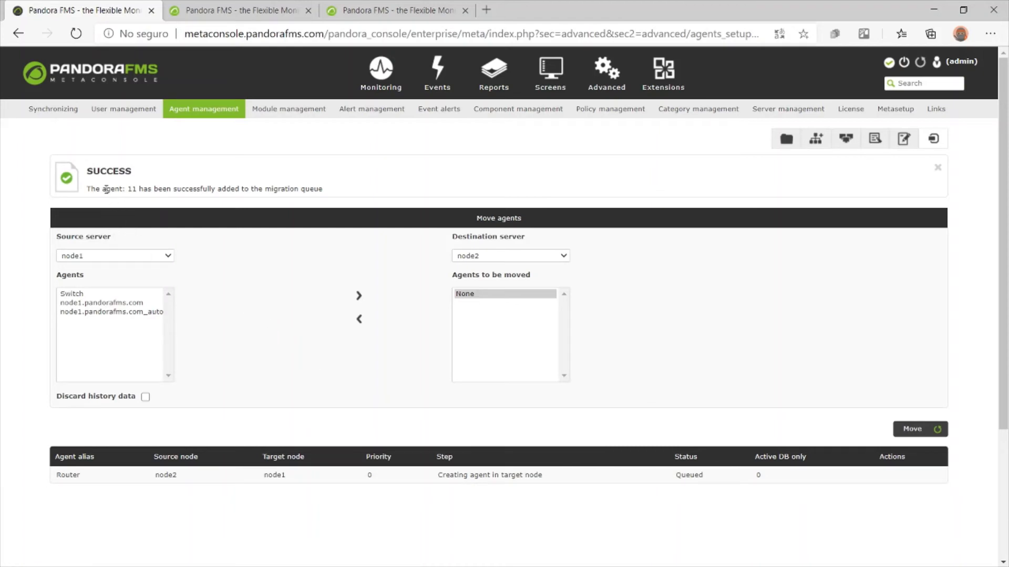
scroll(272, 310, down, 1)
scroll(299, 267, up, 2)
double_click(678, 475)
click(933, 139)
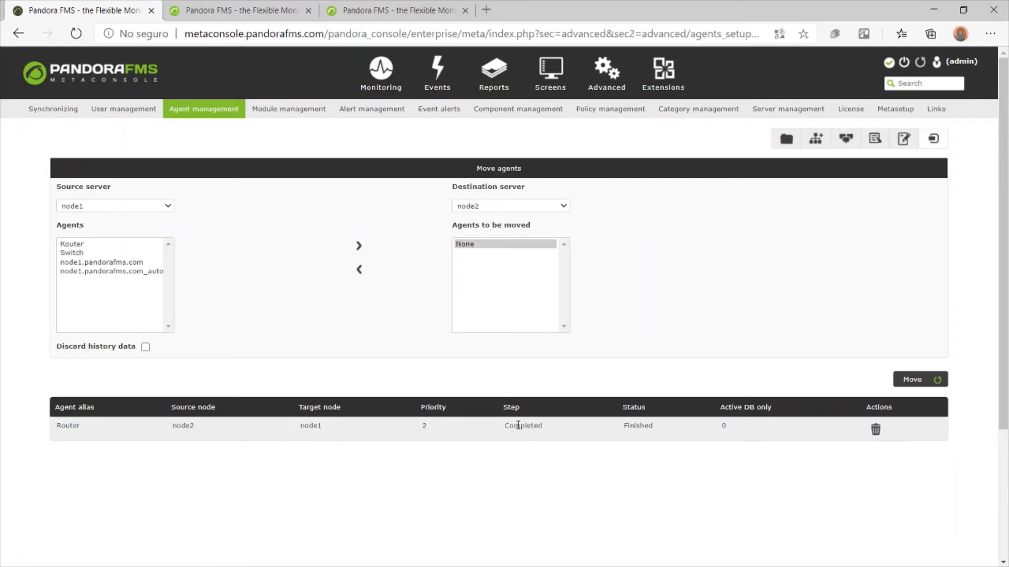
double_click(518, 426)
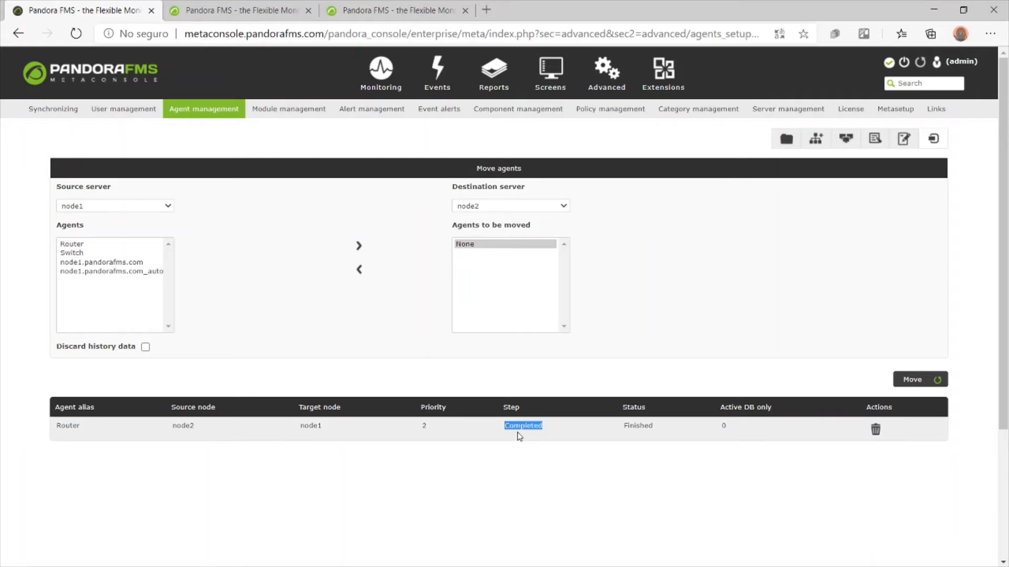
click(269, 4)
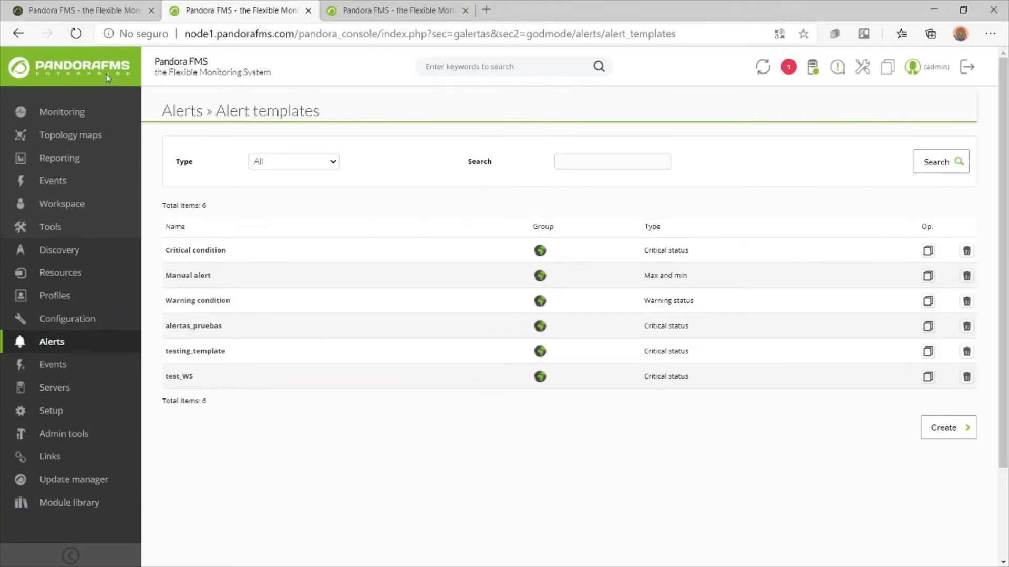
click(111, 76)
click(246, 478)
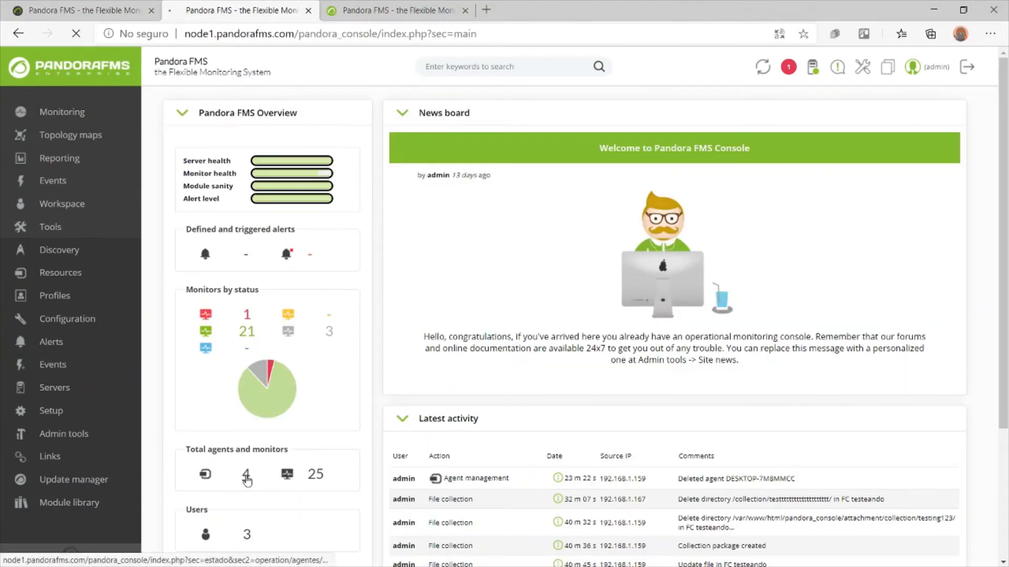
double_click(189, 245)
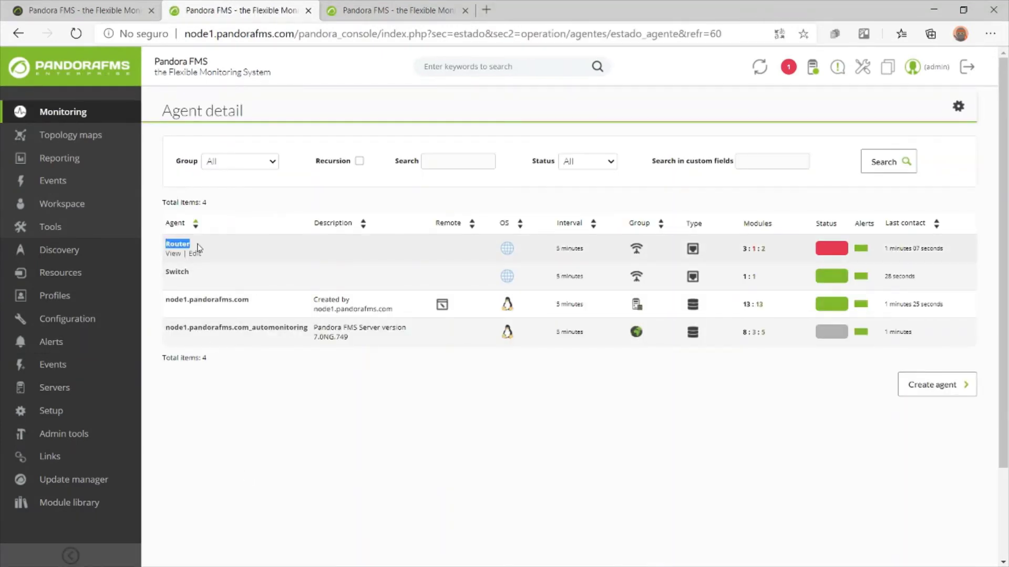
click(362, 5)
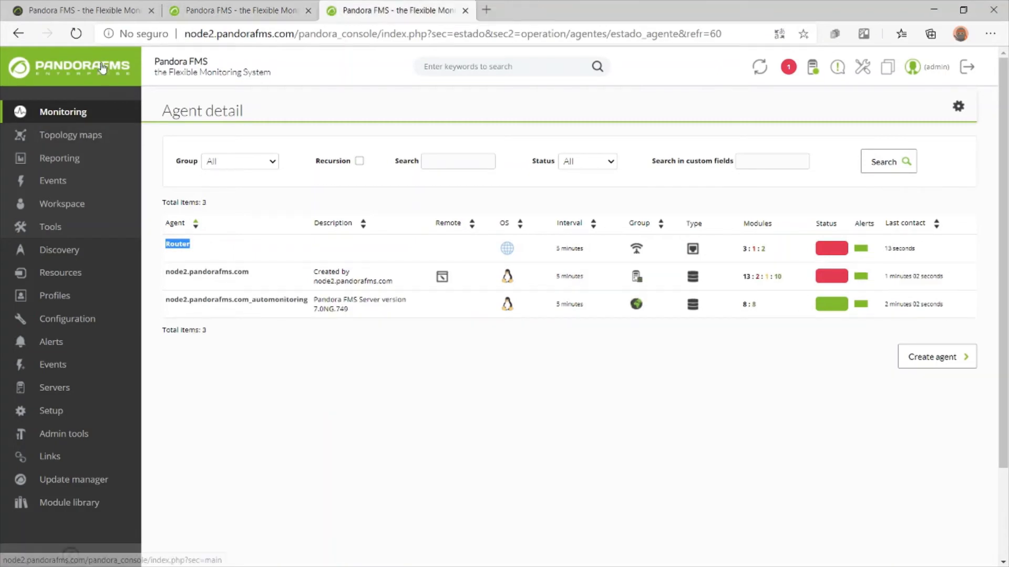
click(76, 34)
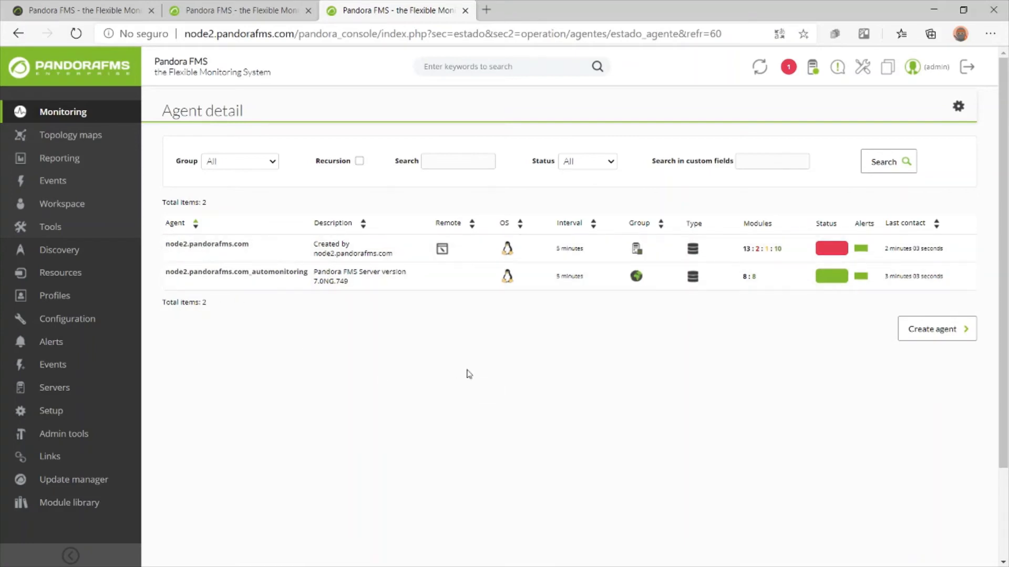
click(73, 10)
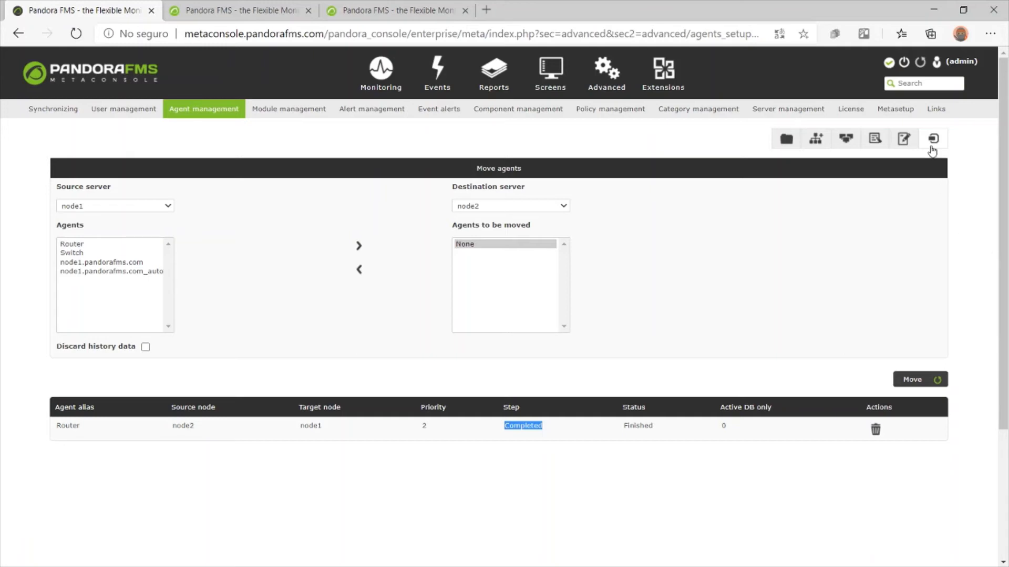
click(906, 147)
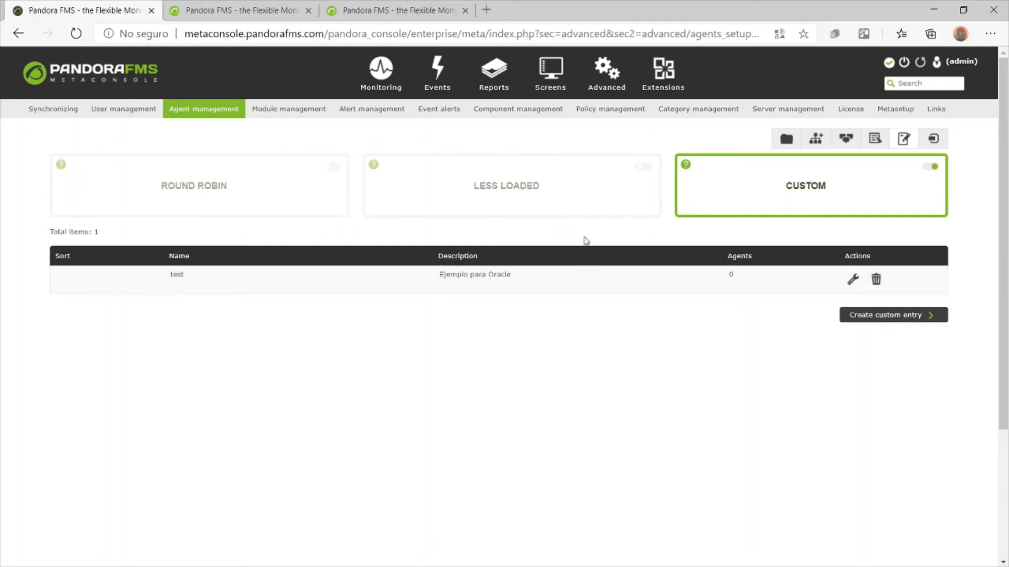
scroll(844, 363, down, 3)
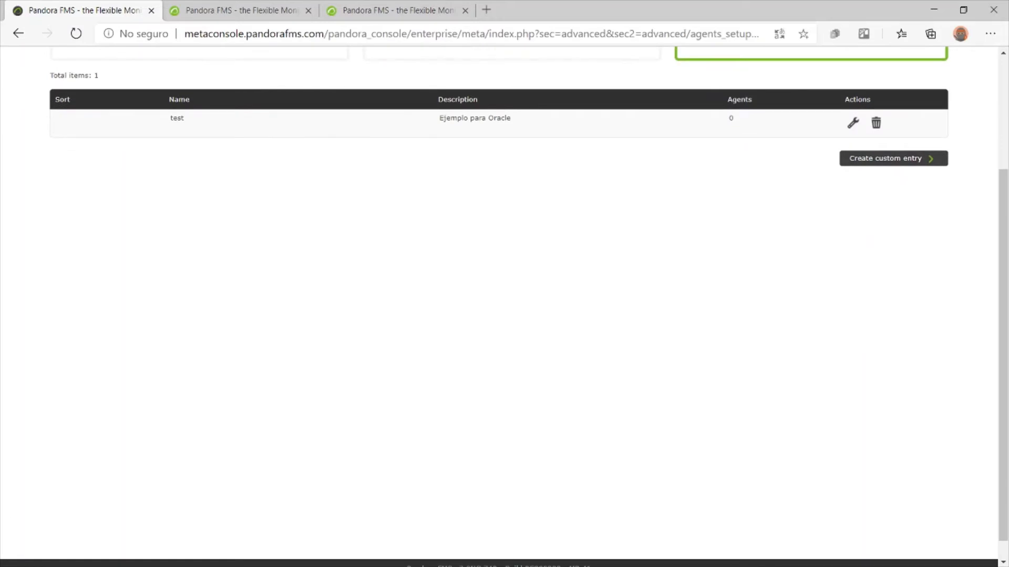
scroll(612, 265, up, 3)
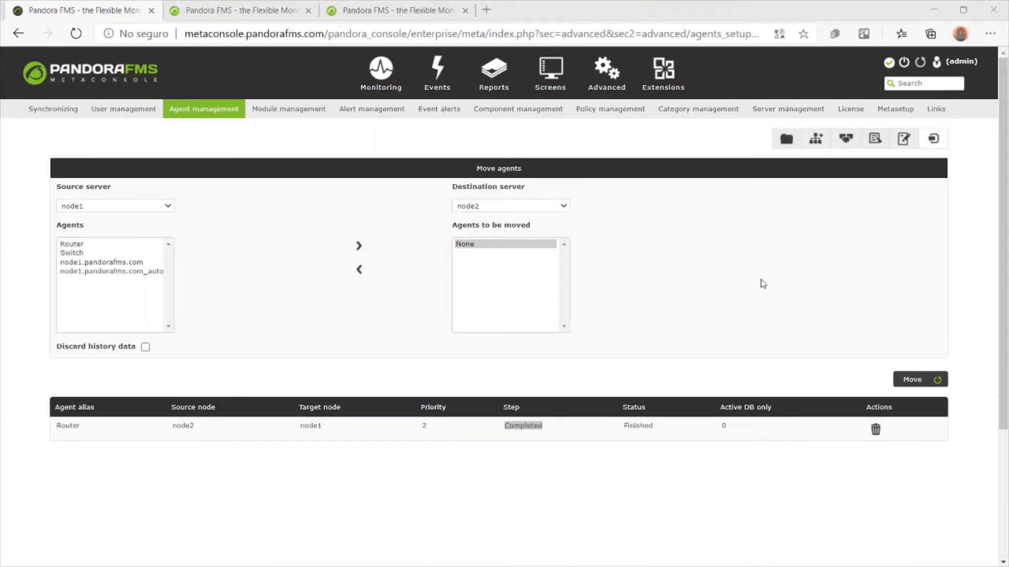
Switch agent provisioning to Custom mode after briefly toggling Less Loaded on and off
click(827, 206)
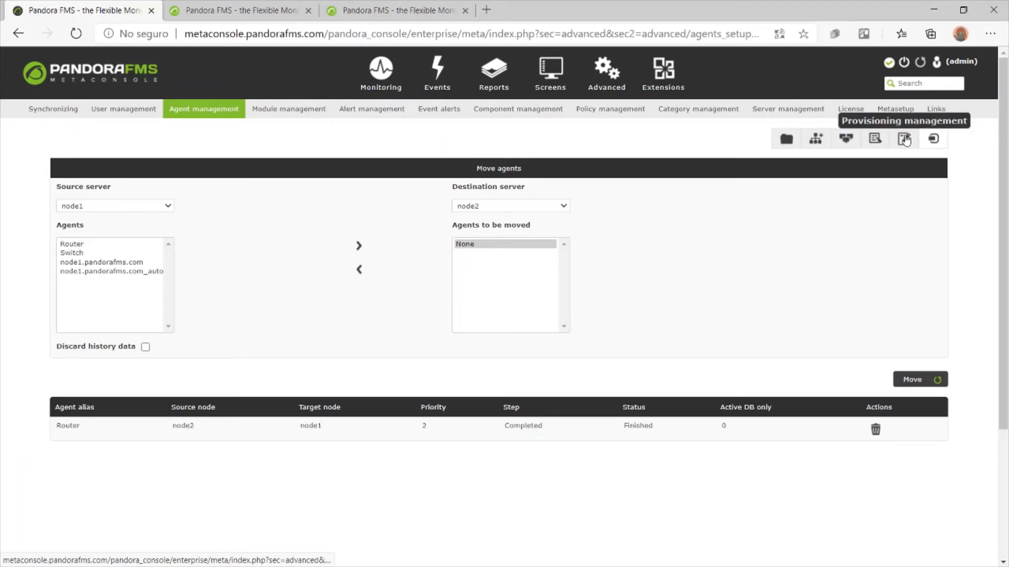
click(904, 139)
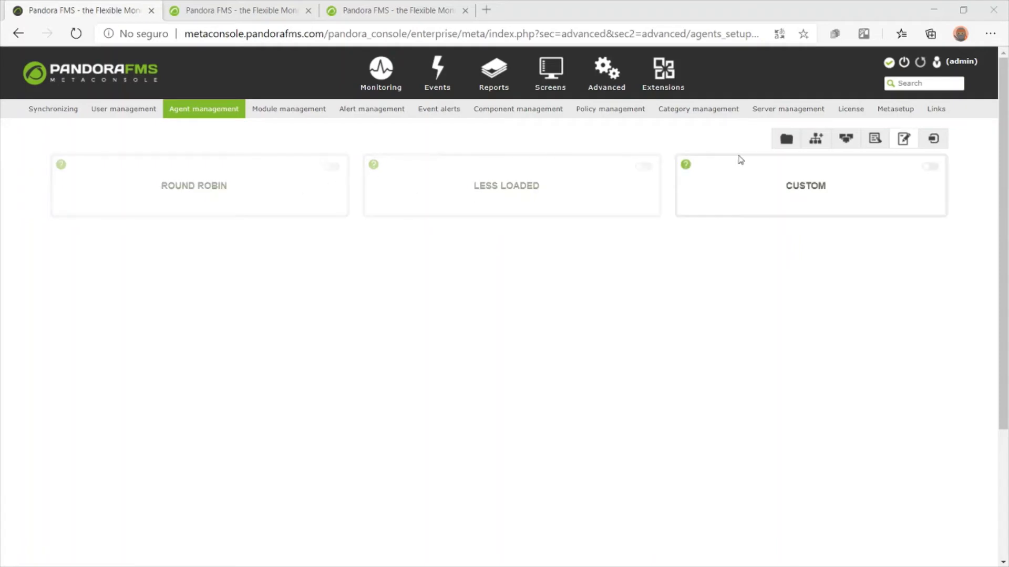
click(642, 169)
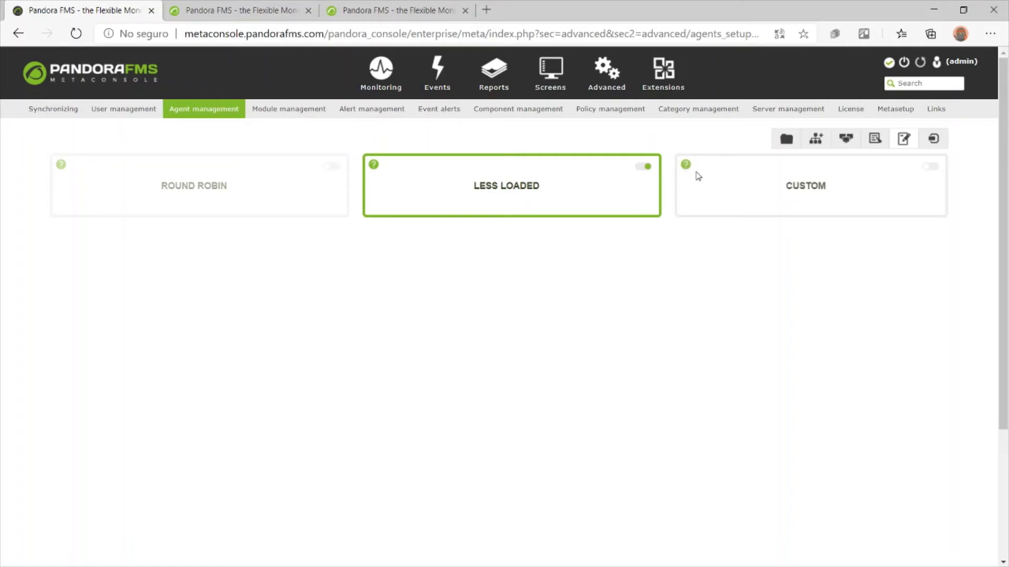
click(642, 168)
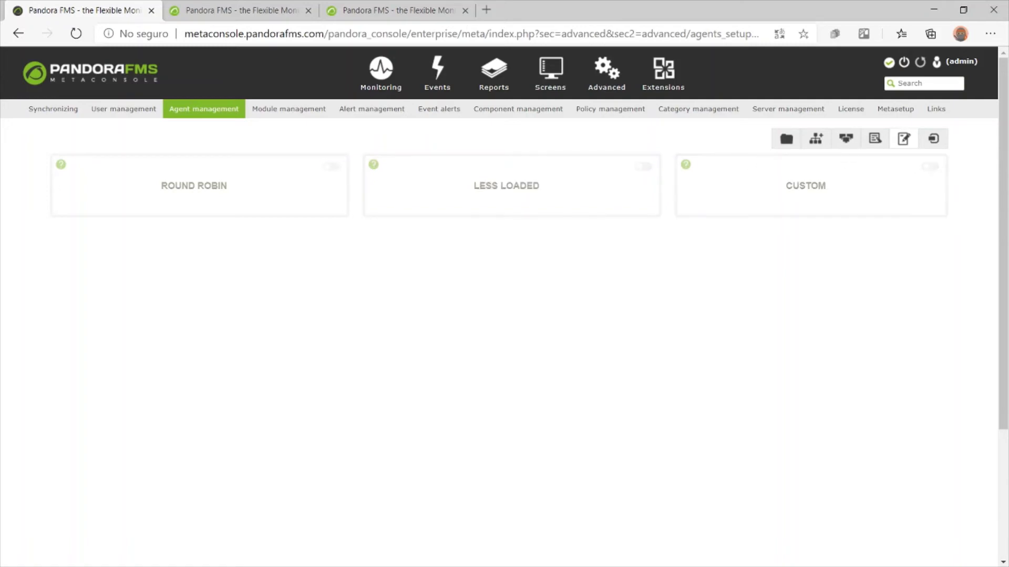
click(930, 167)
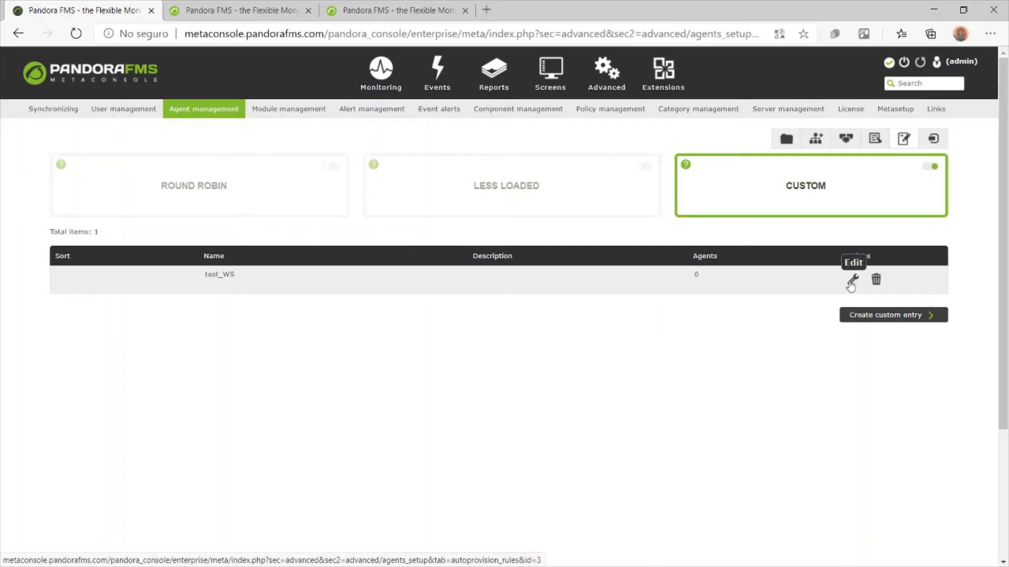
Edit test_WS, review its server_ip node1.pandorafms.com configuration, and start adding a rule
click(851, 282)
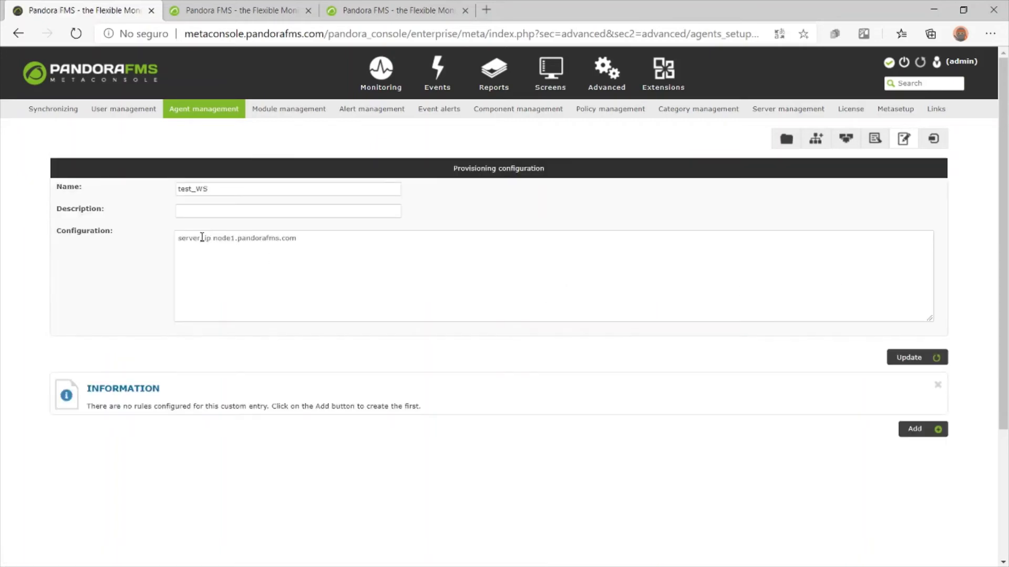
double_click(178, 238)
drag(178, 237, 409, 234)
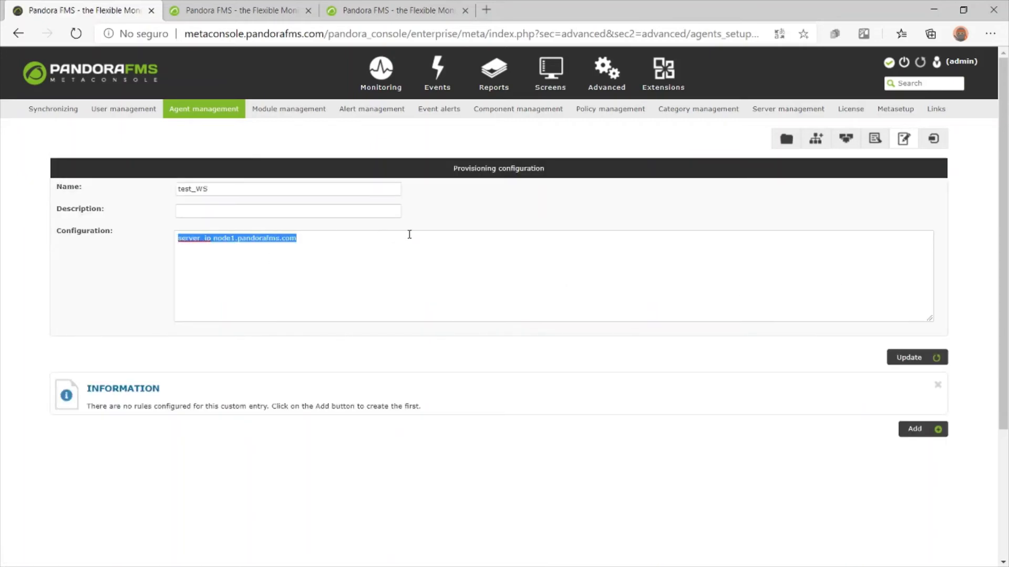
click(222, 237)
double_click(222, 237)
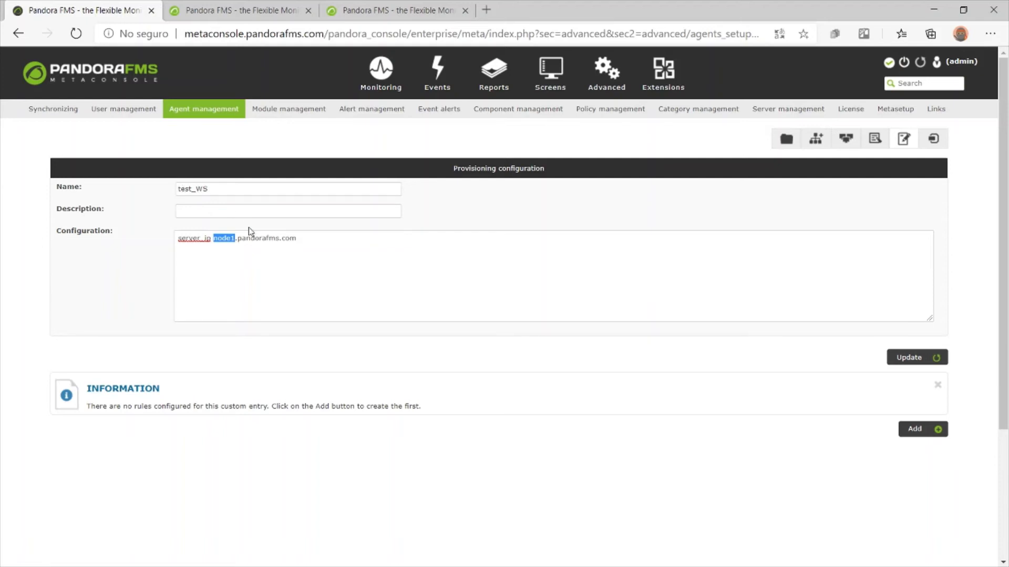
drag(178, 238, 299, 241)
click(299, 241)
drag(302, 241, 176, 235)
click(176, 235)
click(903, 430)
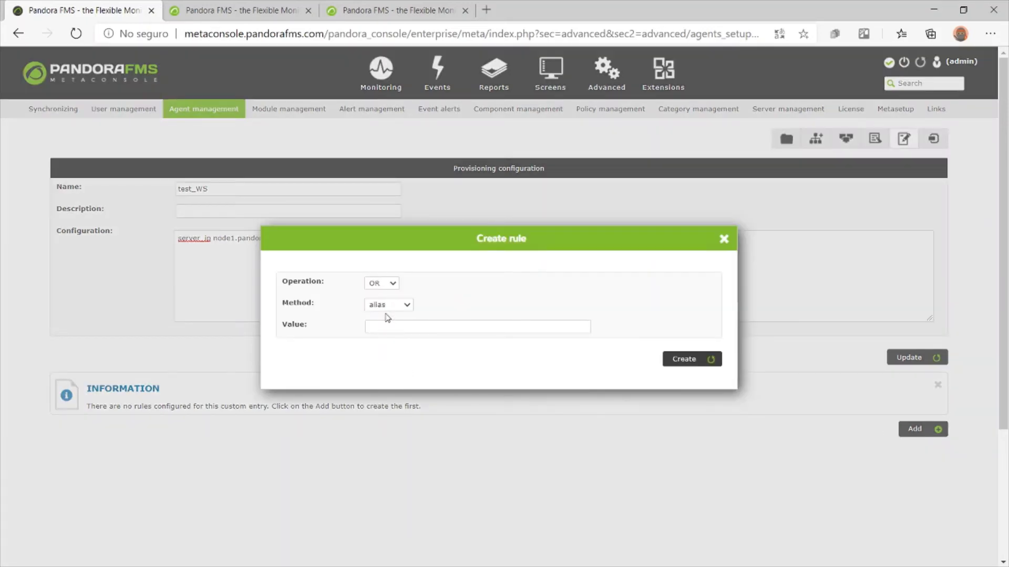
Create an AND rule matching alias DESK* for test_WS, then return to the provisioning list
click(384, 285)
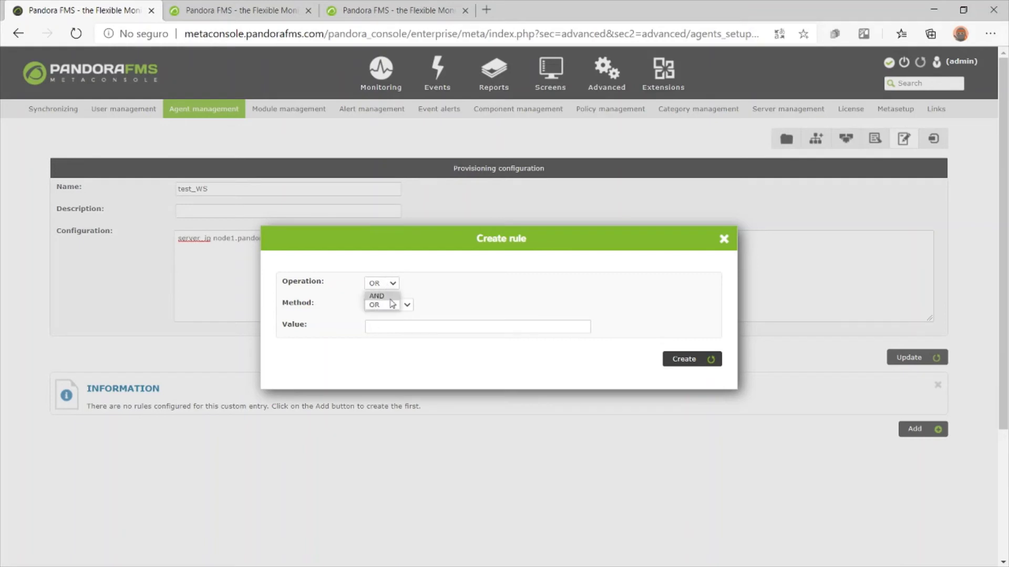
click(378, 295)
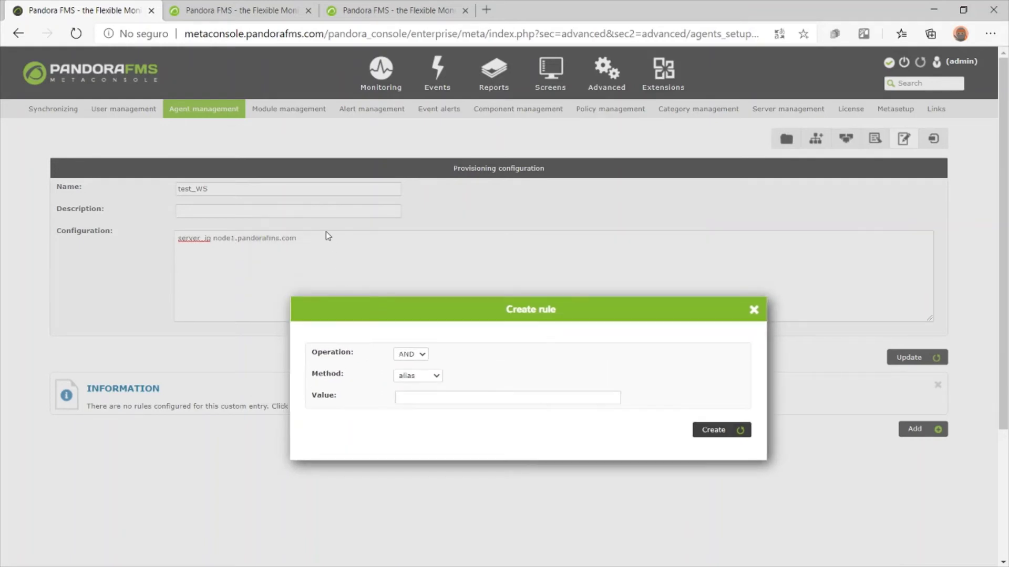
click(433, 398)
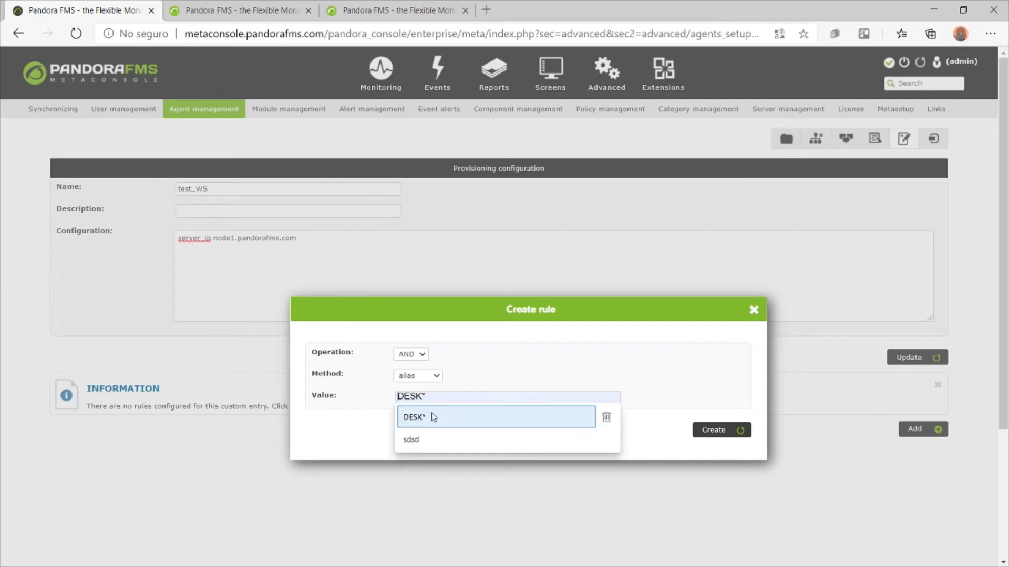
click(431, 415)
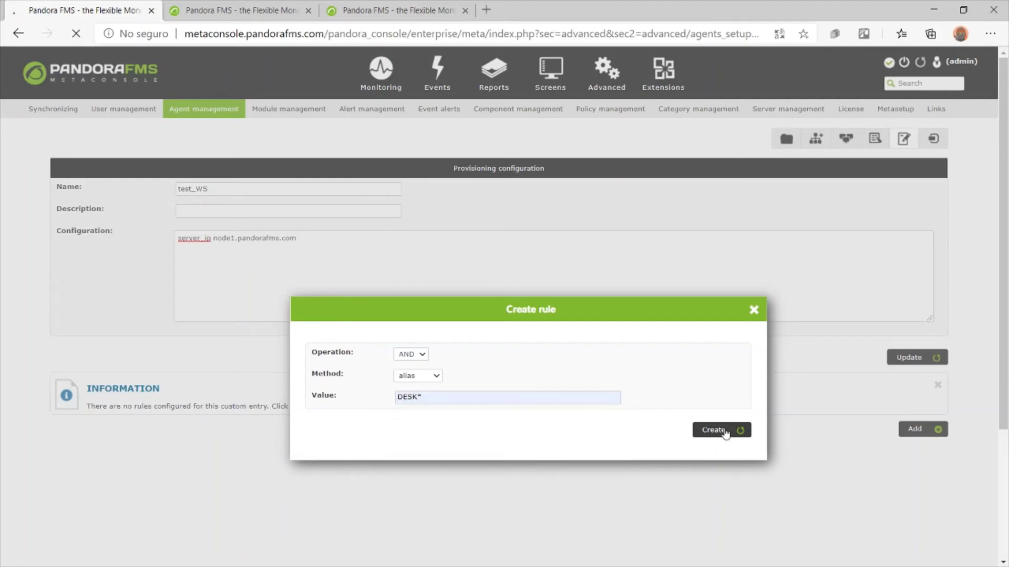
click(724, 431)
click(904, 138)
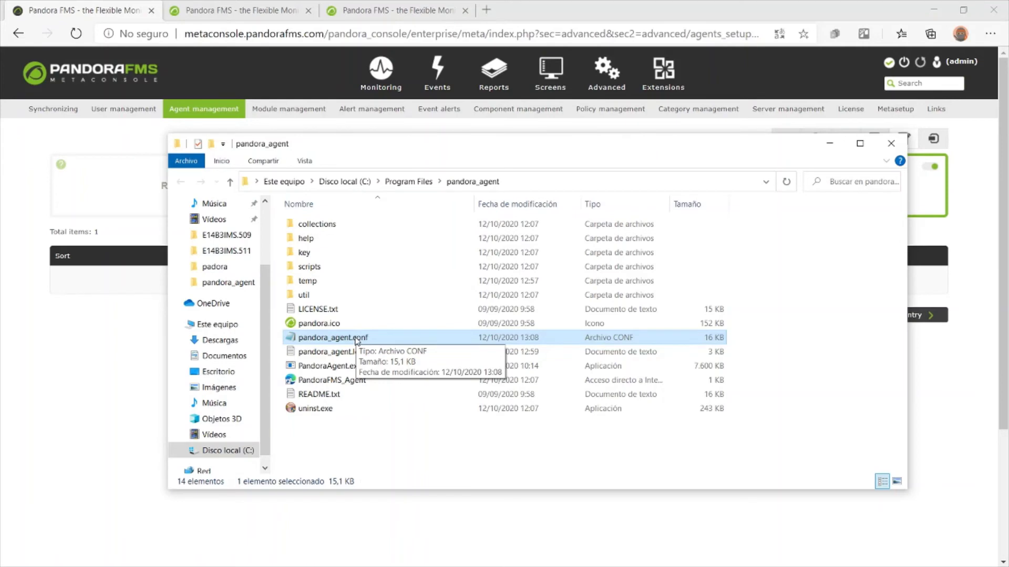
Check the server_ip metaconsole.pandorafms.com line in pandora_agent.conf, then switch to Services
double_click(358, 339)
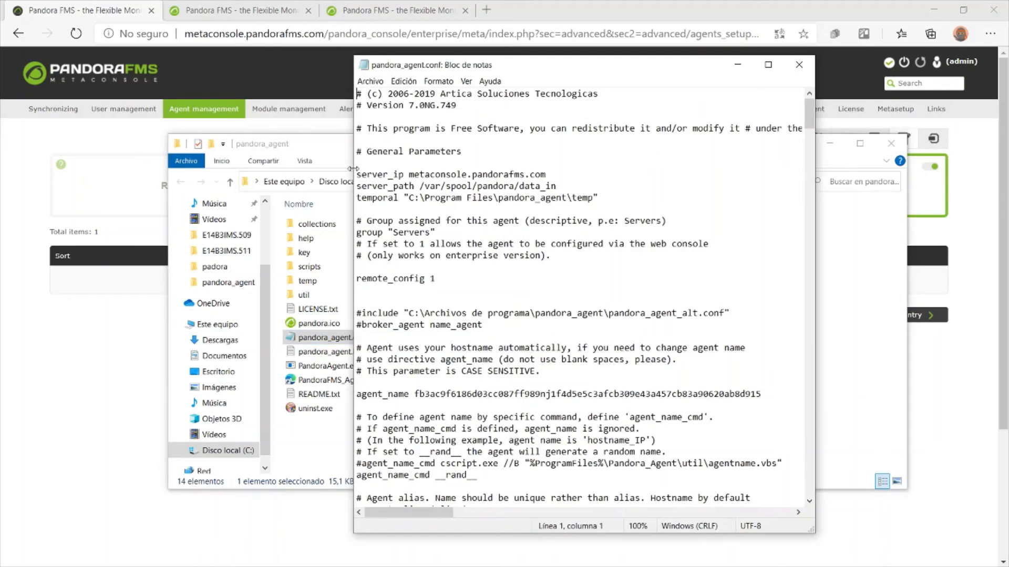
drag(357, 174, 555, 176)
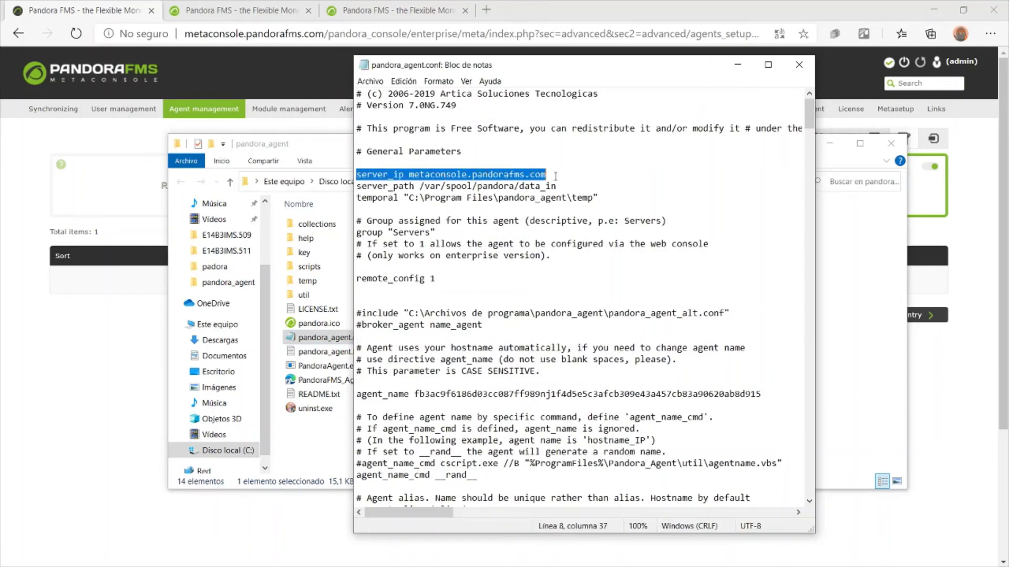
click(799, 65)
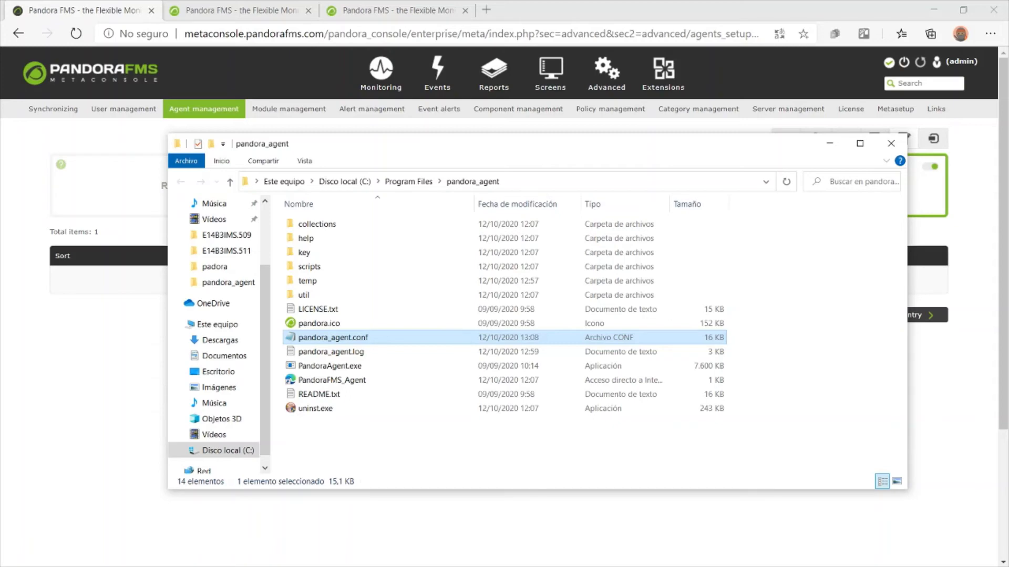
key(alt+Tab)
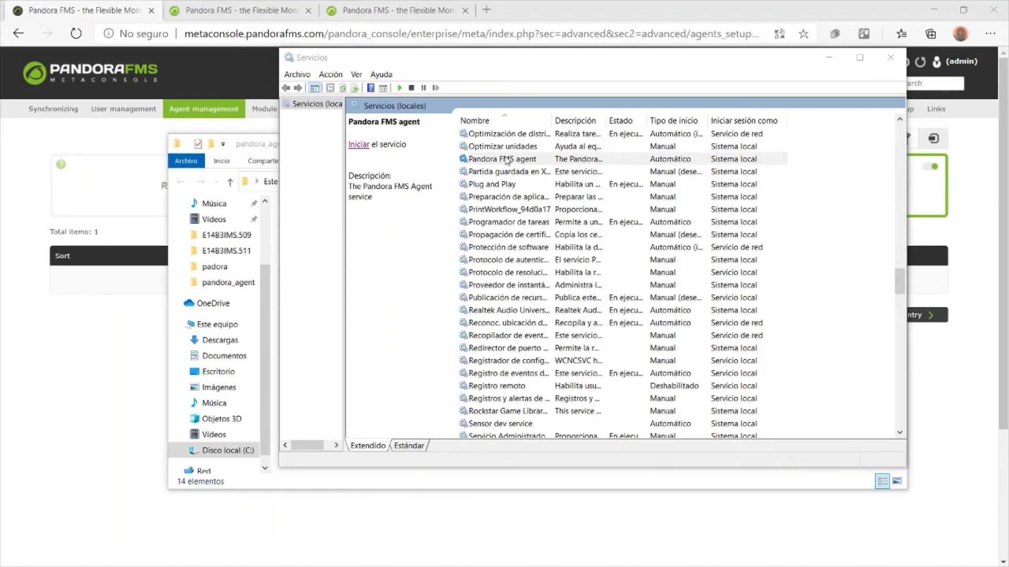
Start the Pandora FMS agent service and minimize the Services window
click(506, 160)
right_click(507, 161)
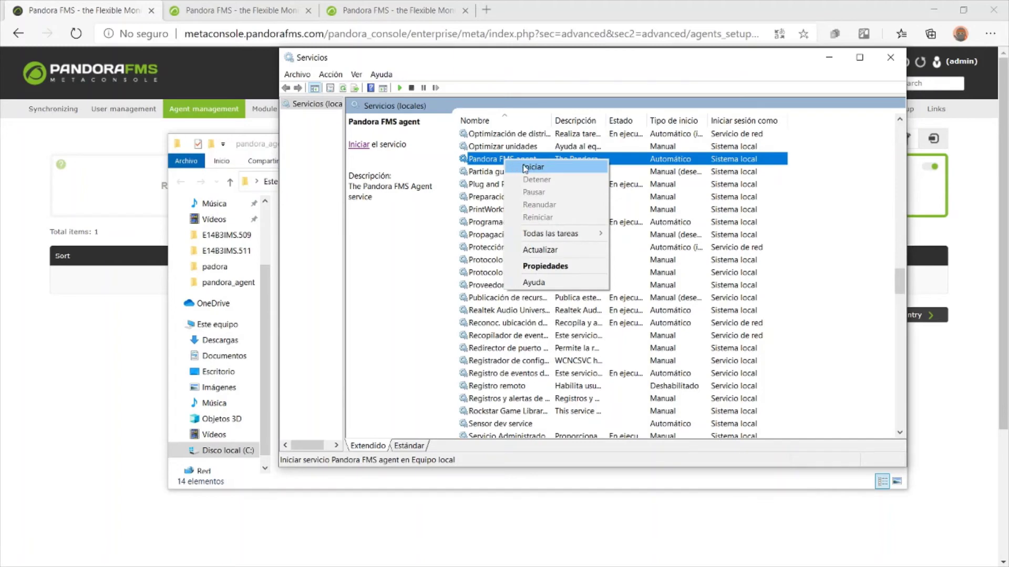
click(525, 168)
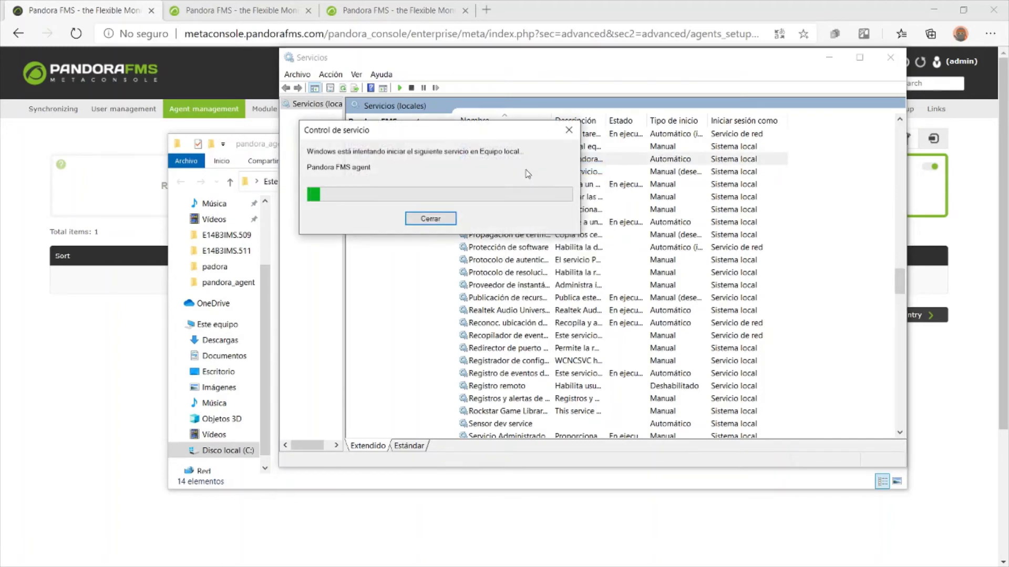
click(835, 57)
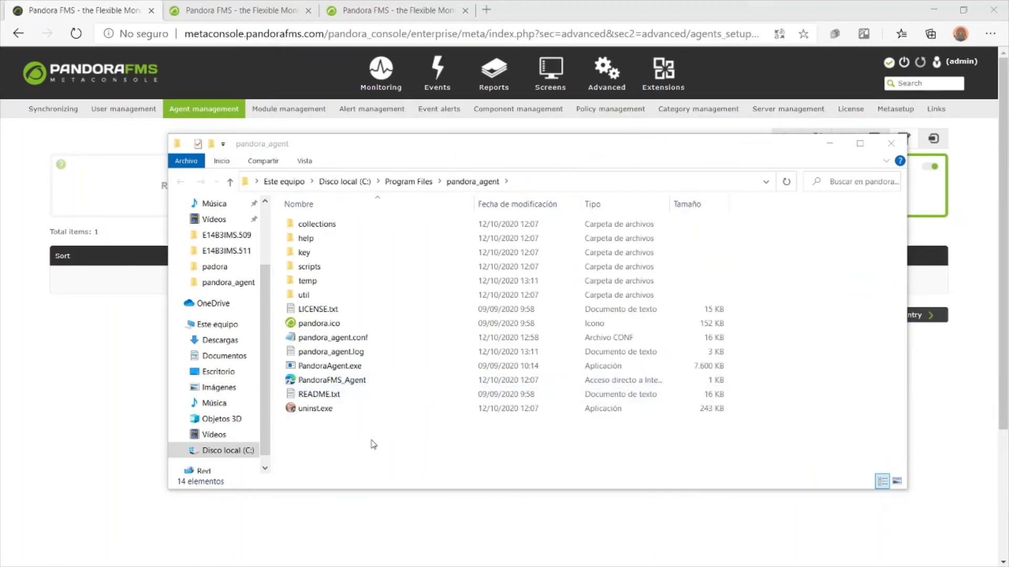
Confirm pandora_agent.conf now has server_ip node1.pandorafms.com, then return to the Metaconsole
double_click(357, 338)
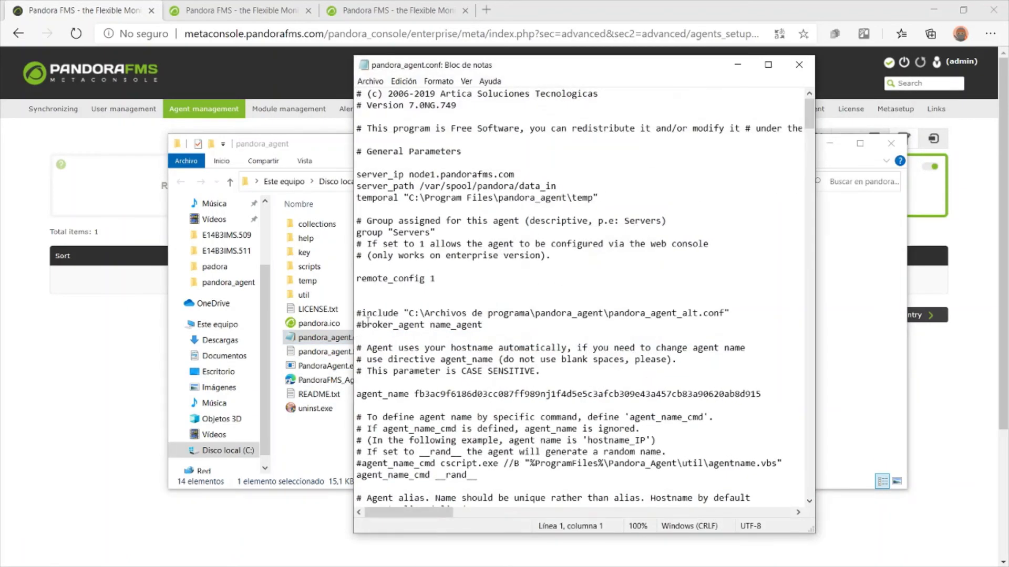
drag(409, 174, 523, 173)
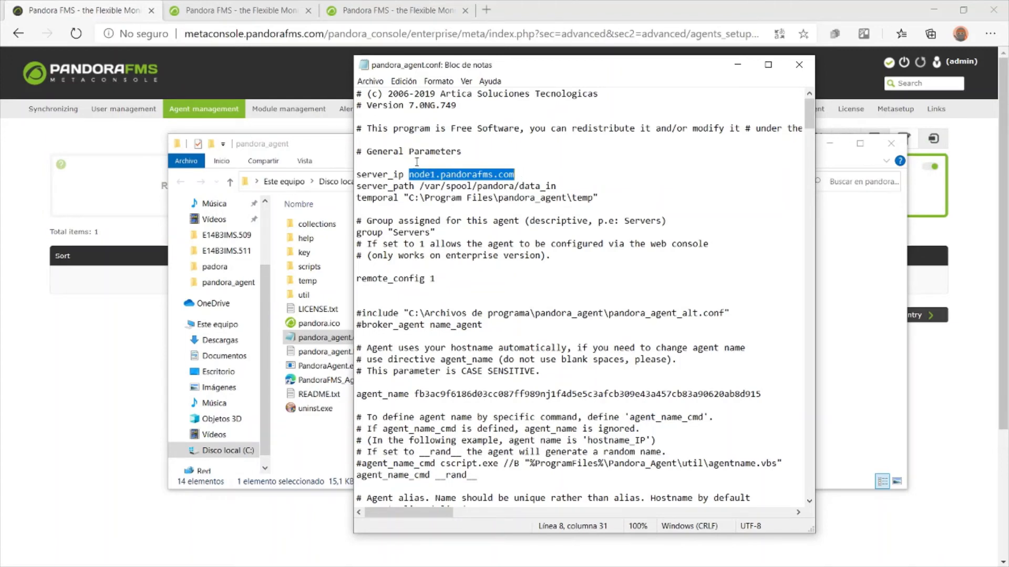
click(370, 81)
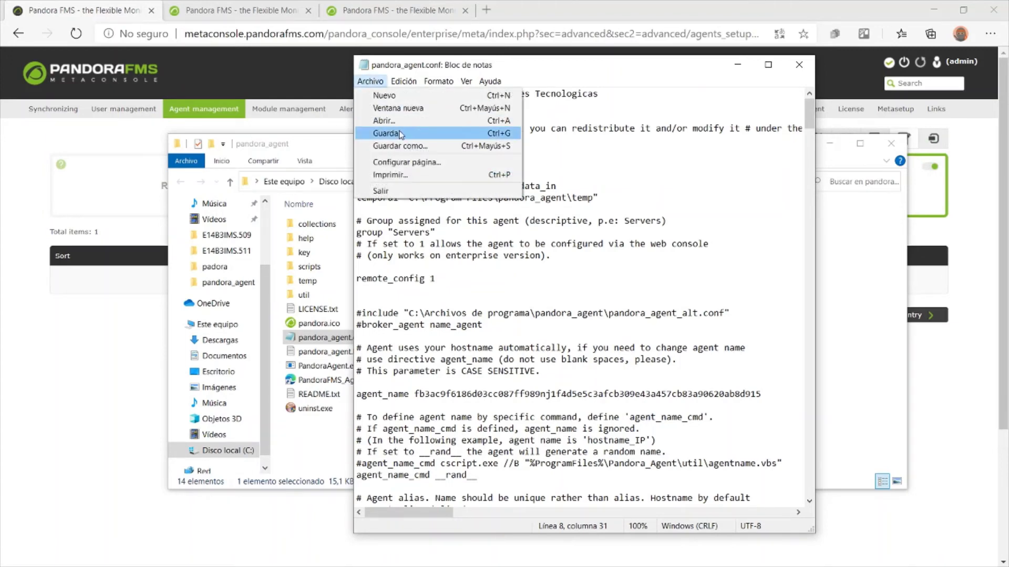
click(519, 19)
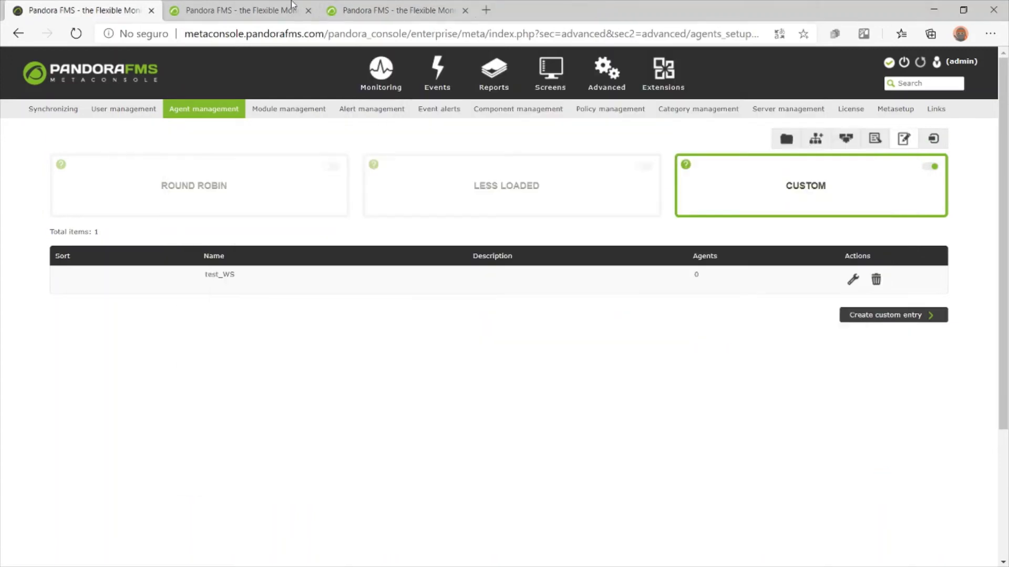
Reload node1's agent list until DESKTOP-7M8MMCC appears, then go back to the Metaconsole tab
click(265, 3)
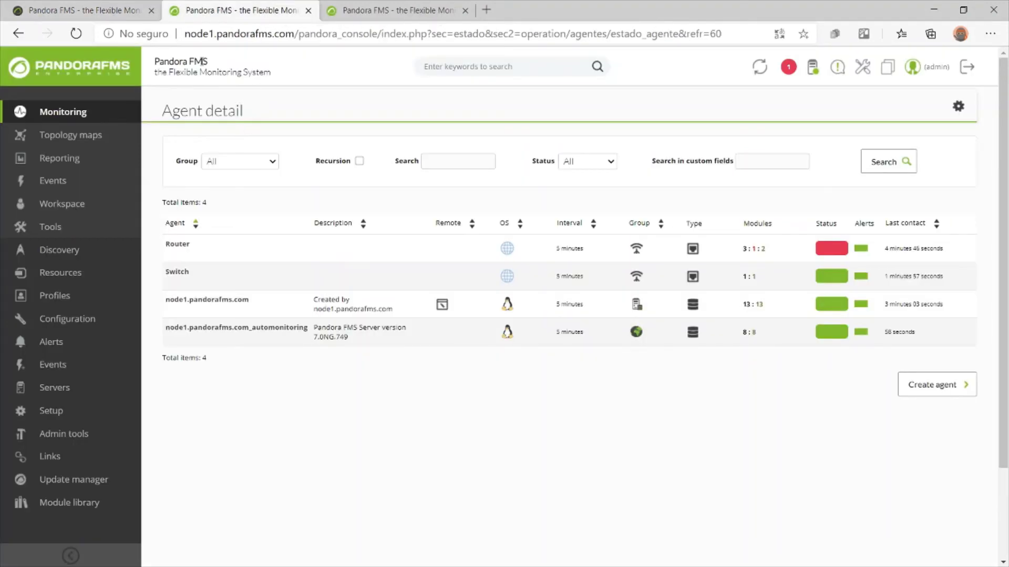
click(199, 33)
click(75, 34)
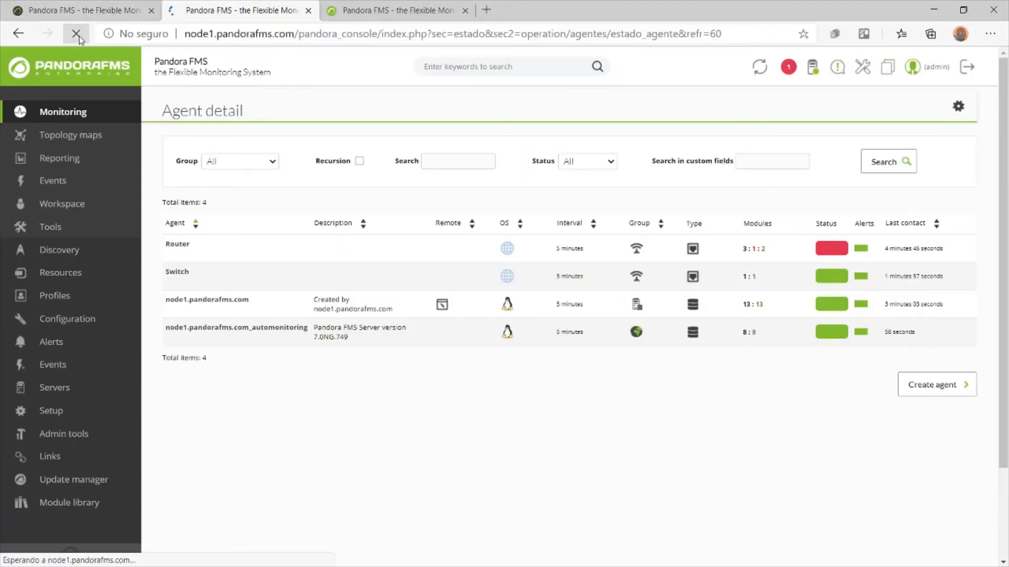
click(79, 34)
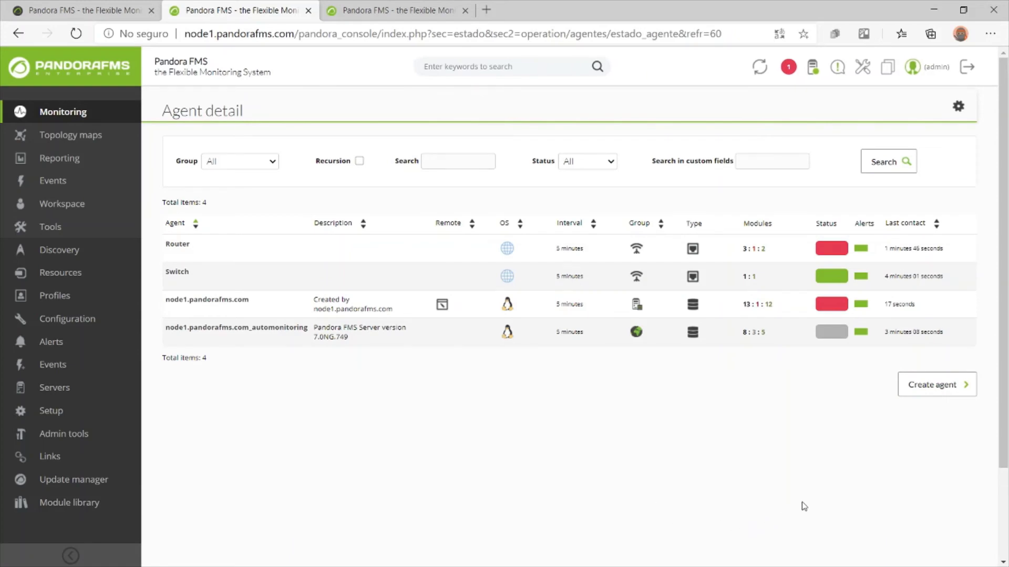
click(74, 33)
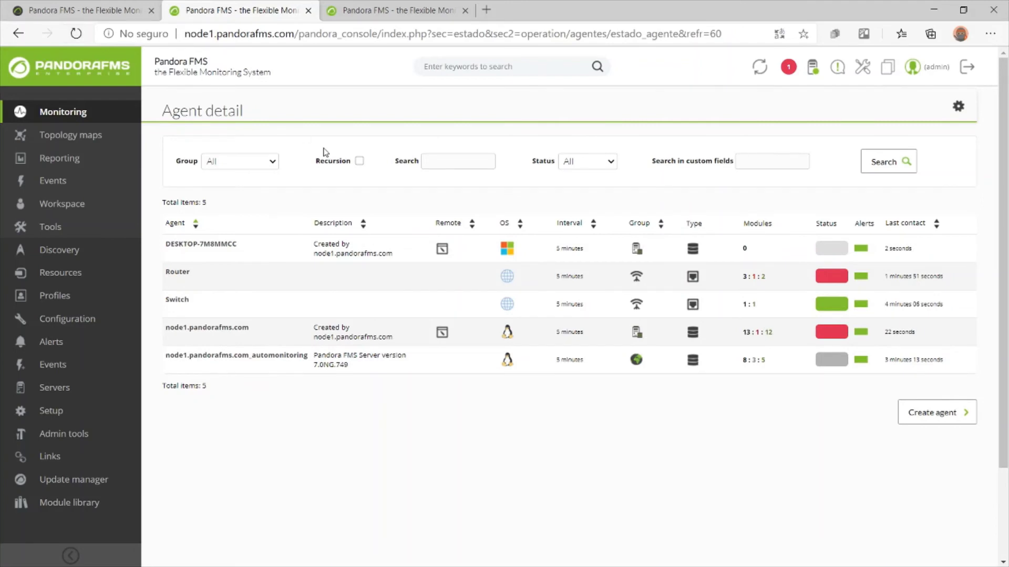
mouse_move(248, 254)
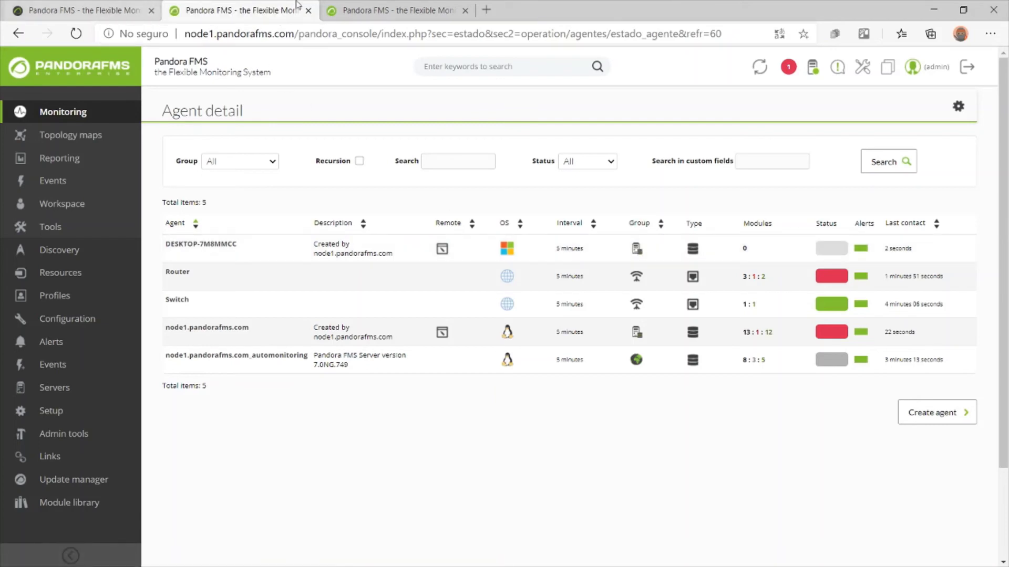
click(142, 7)
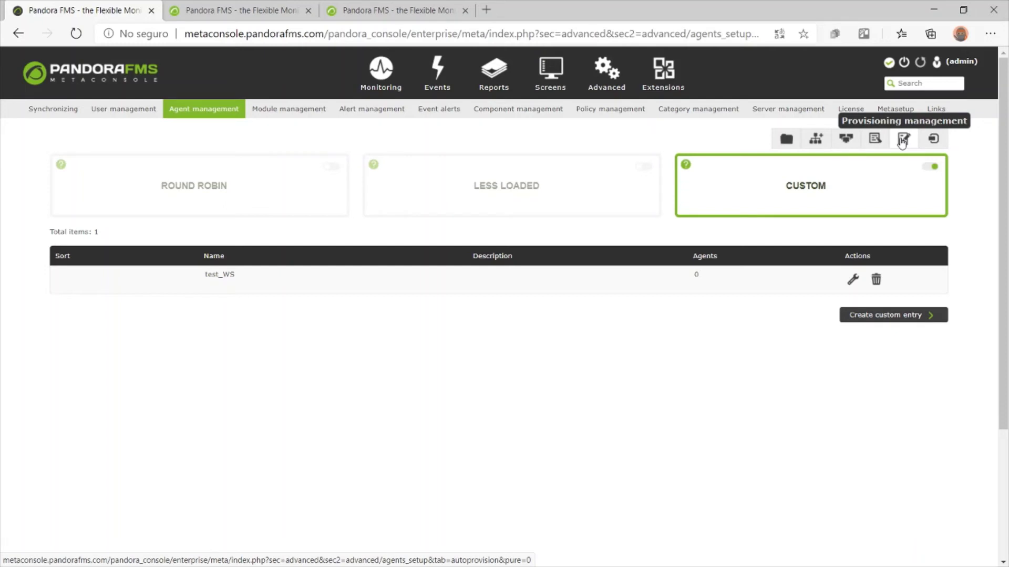
Disable Custom provisioning and browse Collections and Policies to the Agent autoconfiguration not-manager warning
click(930, 167)
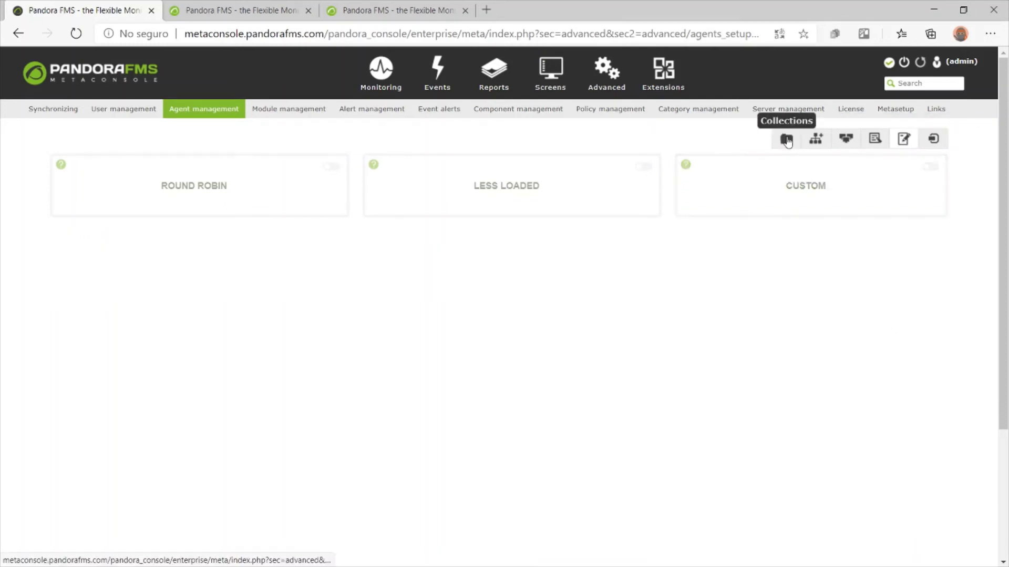
click(786, 140)
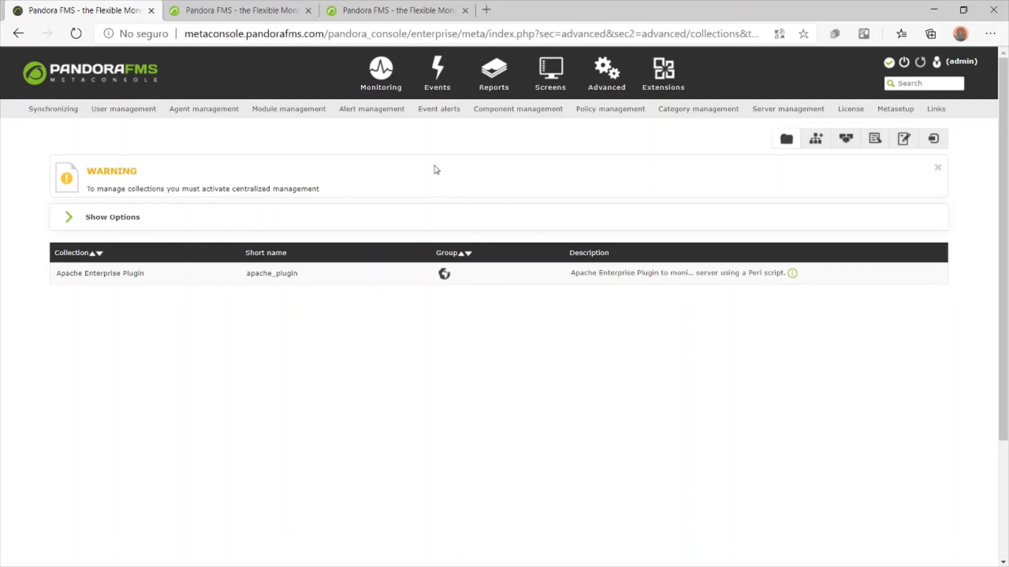
click(608, 112)
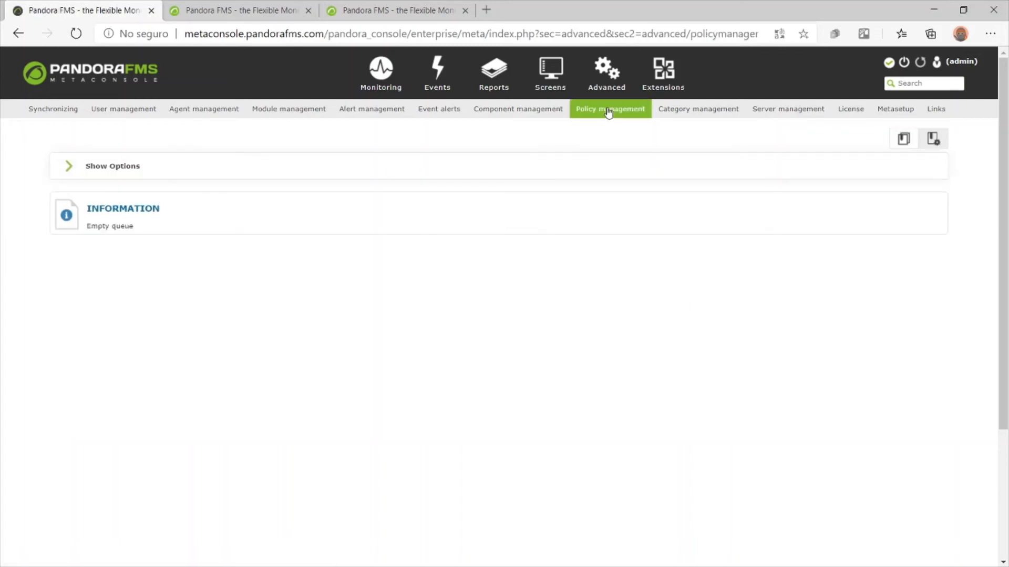
mouse_move(606, 73)
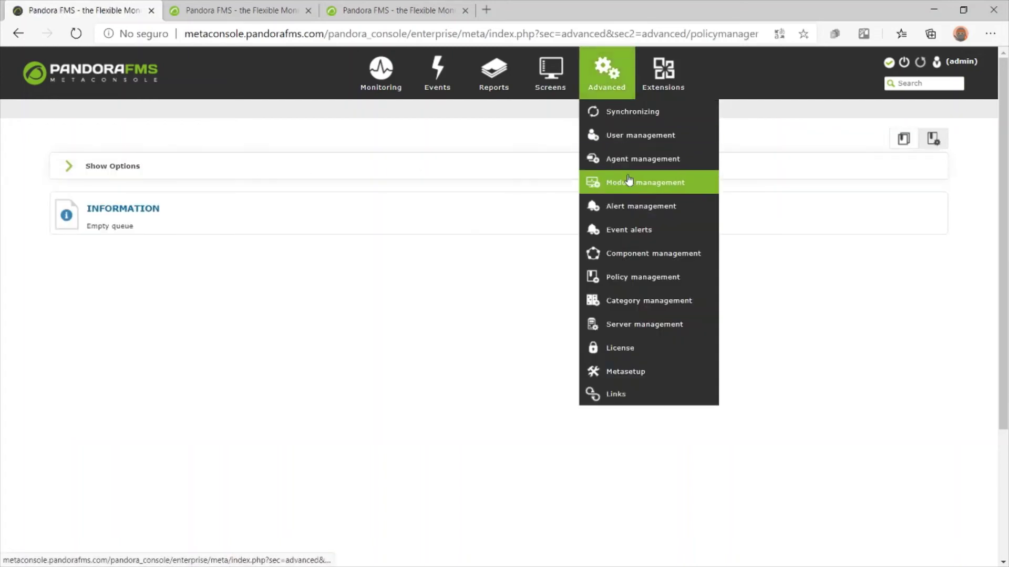
click(665, 159)
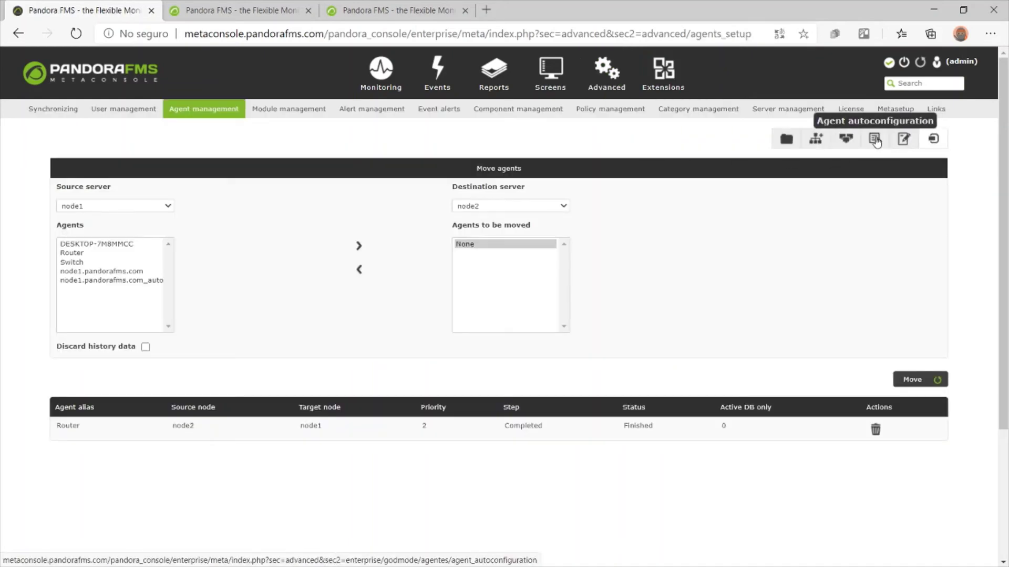
click(874, 140)
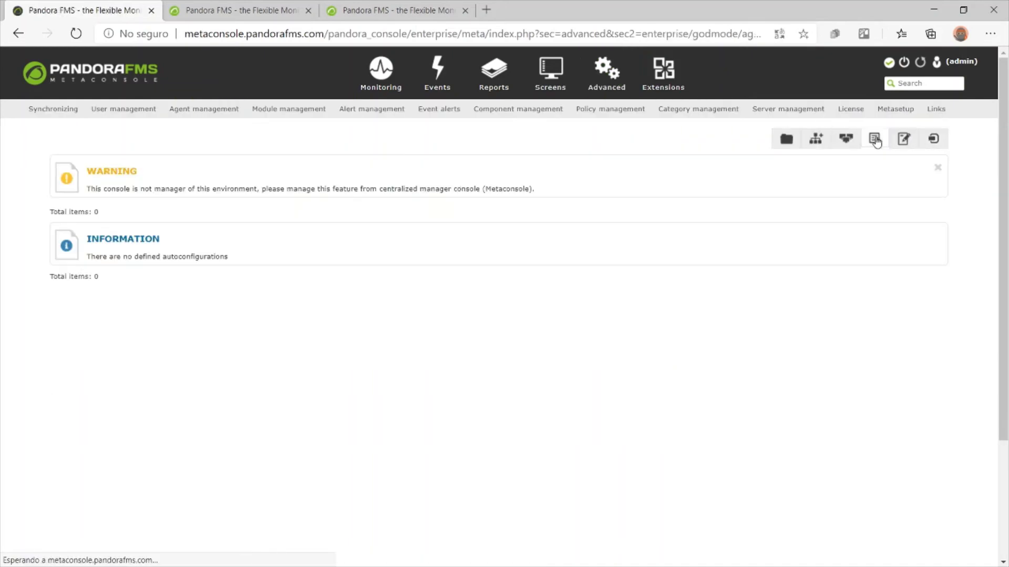
triple_click(160, 194)
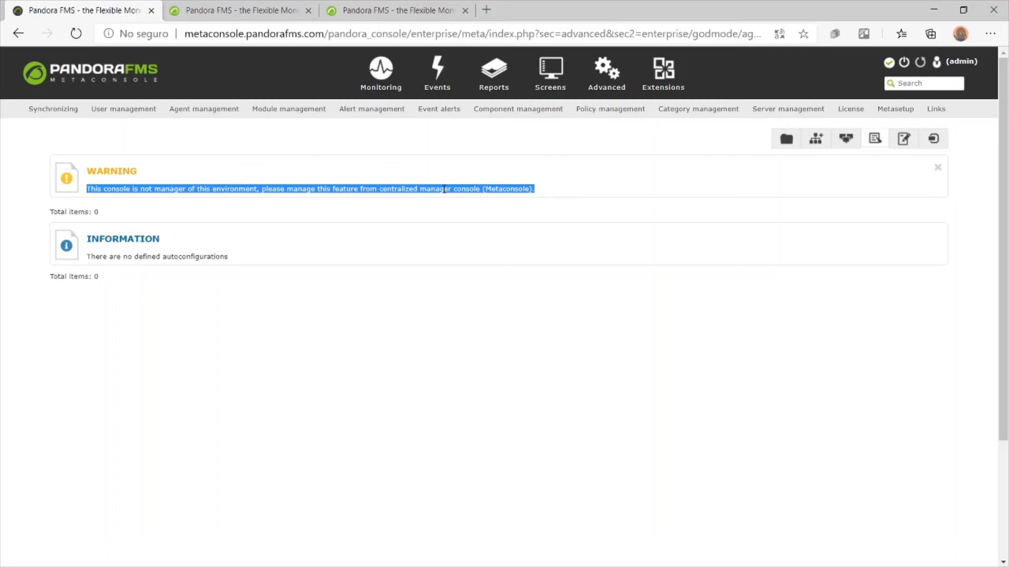
mouse_move(613, 86)
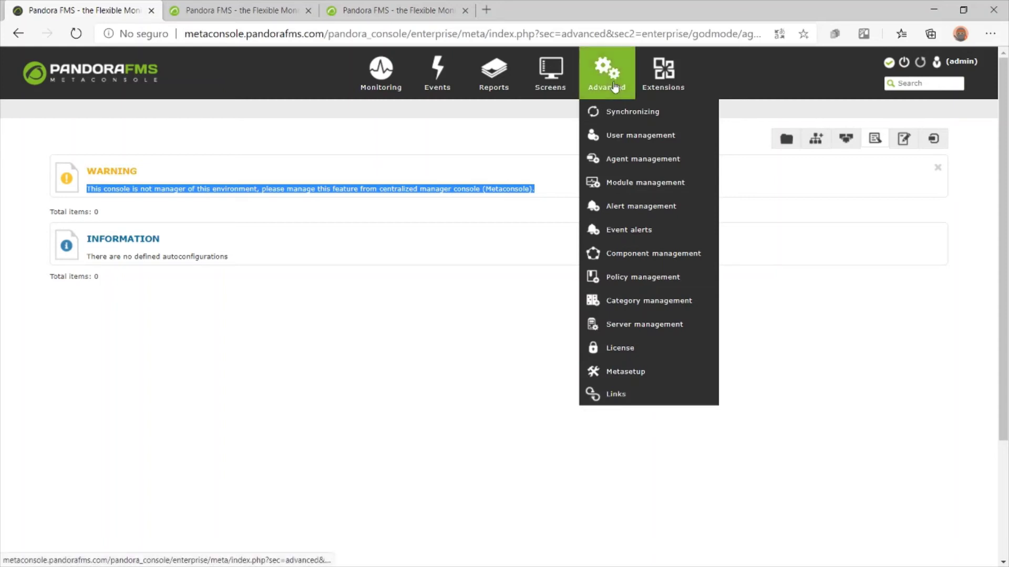
Set Centralized management to Yes in Metasetup and revalidate the licence for all nodes
click(632, 376)
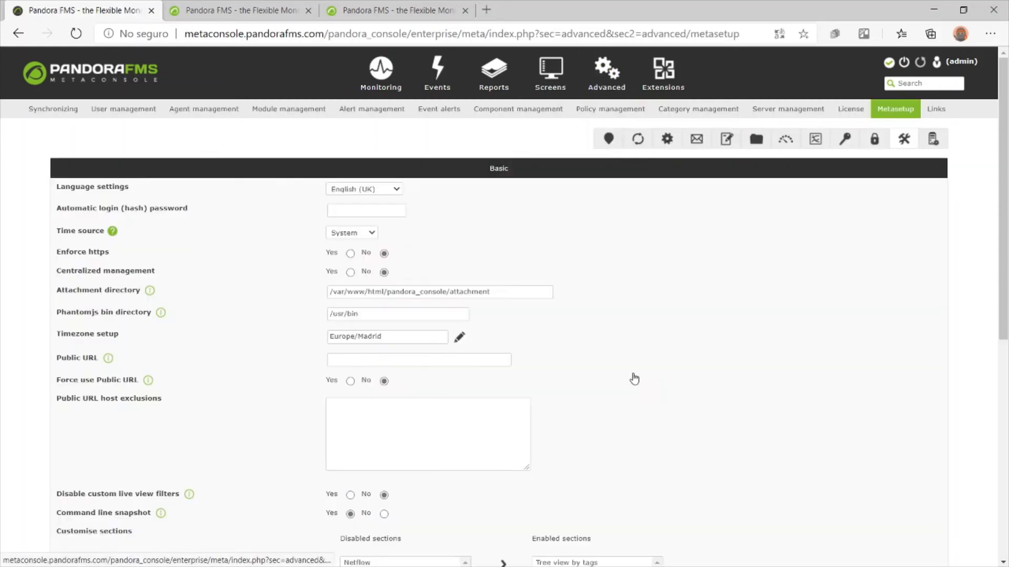
click(350, 273)
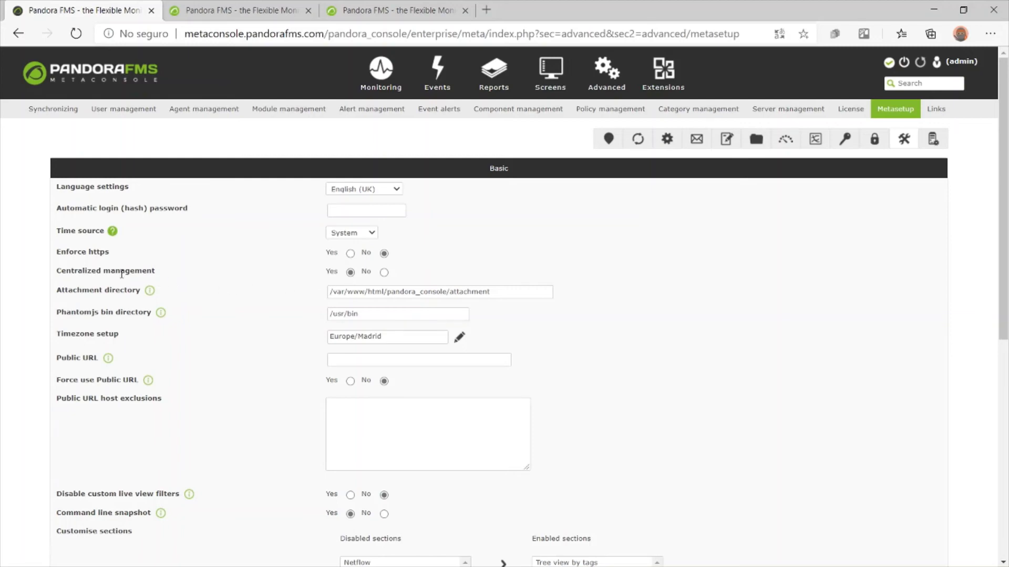
scroll(725, 311, down, 10)
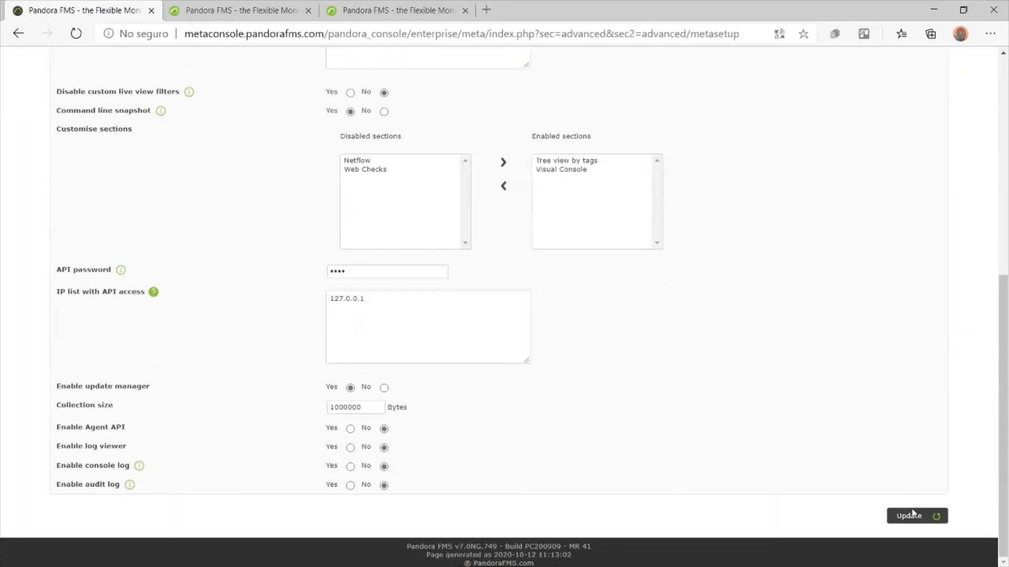
click(913, 513)
click(851, 109)
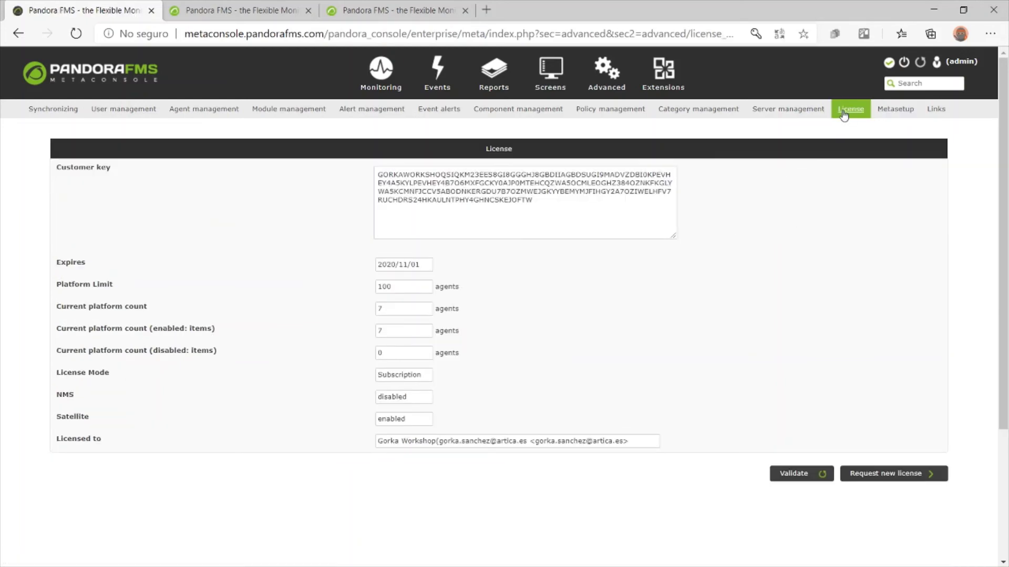
click(804, 478)
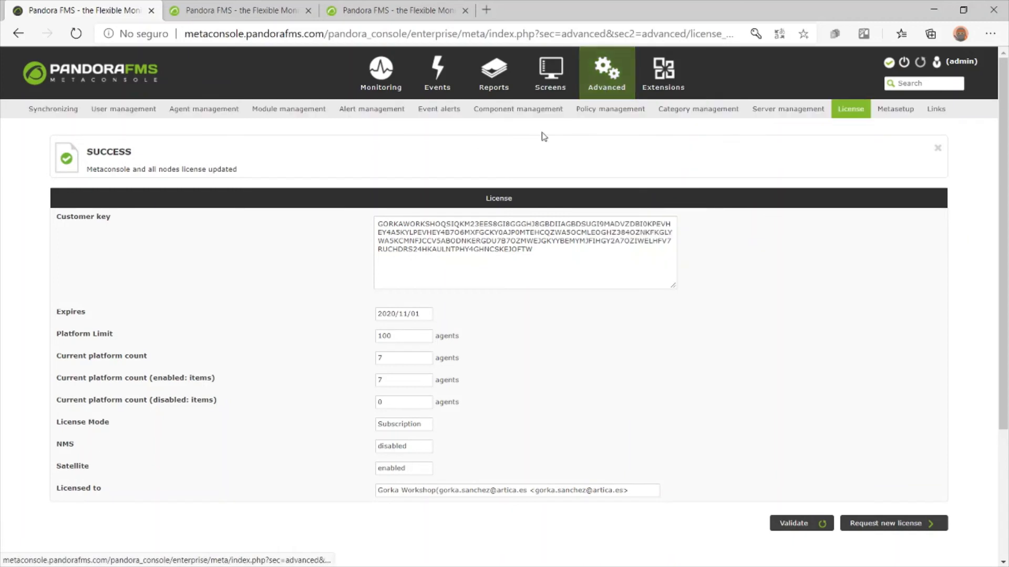
Verify Policy management and Collections now work without the warning, then go to node1
click(606, 110)
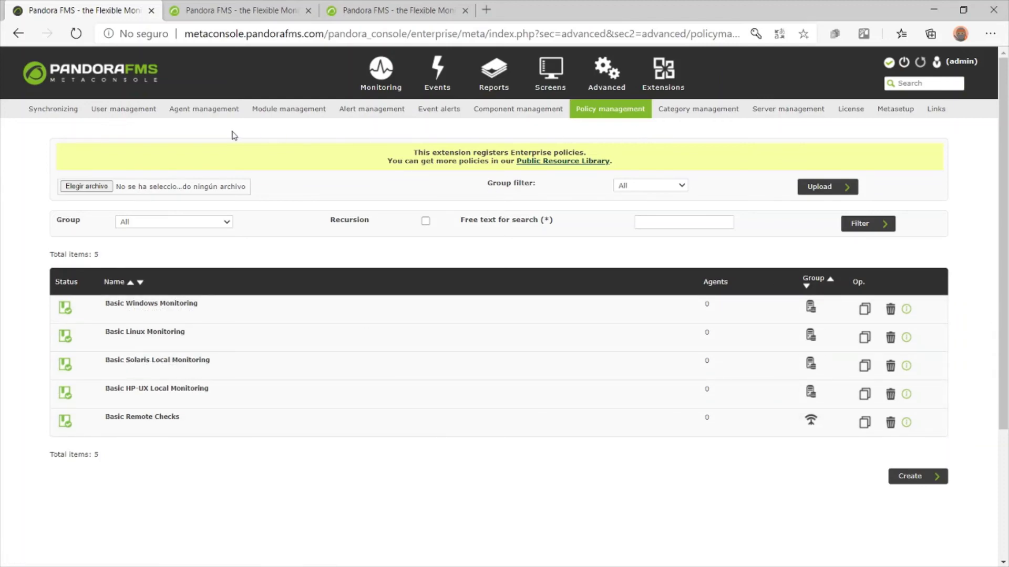
click(221, 109)
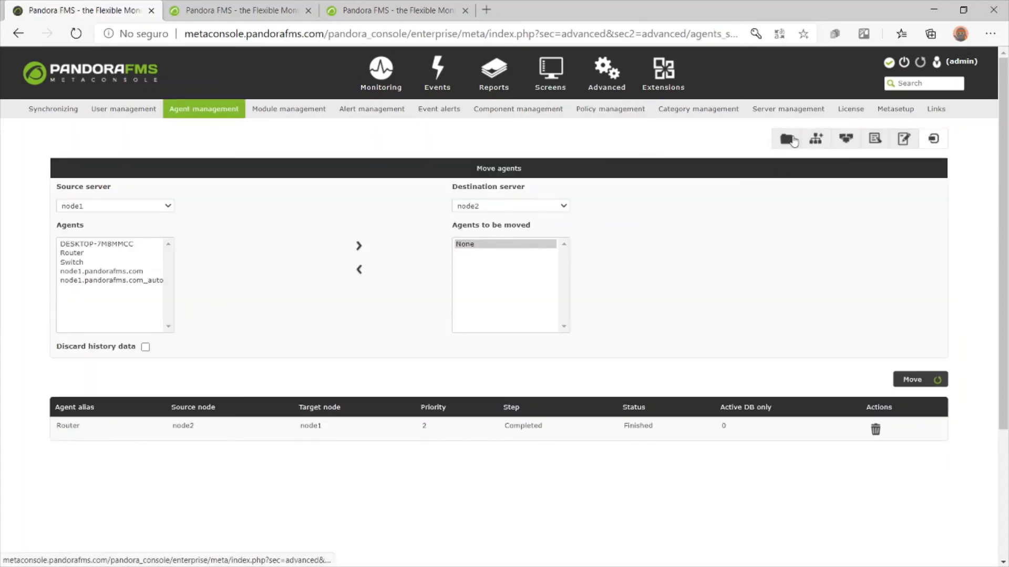
click(789, 139)
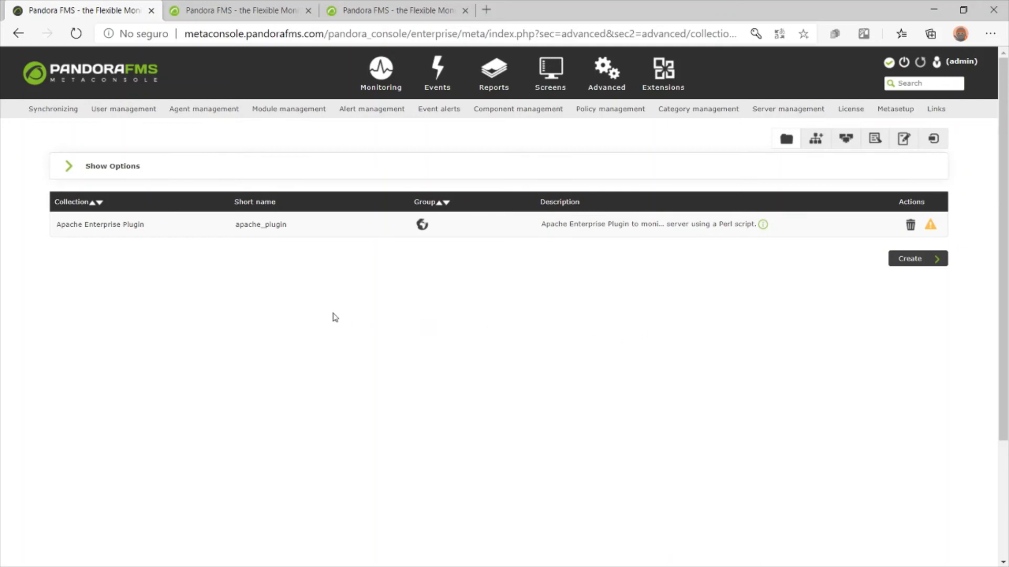
click(262, 7)
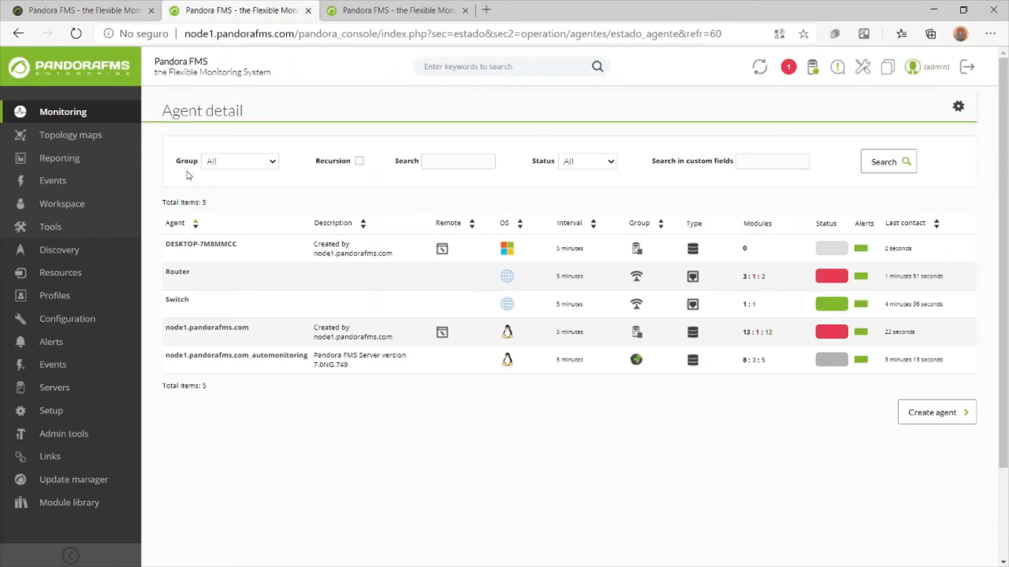
Glance at node1's collection management, then begin a new collection in the Metaconsole
mouse_move(92, 321)
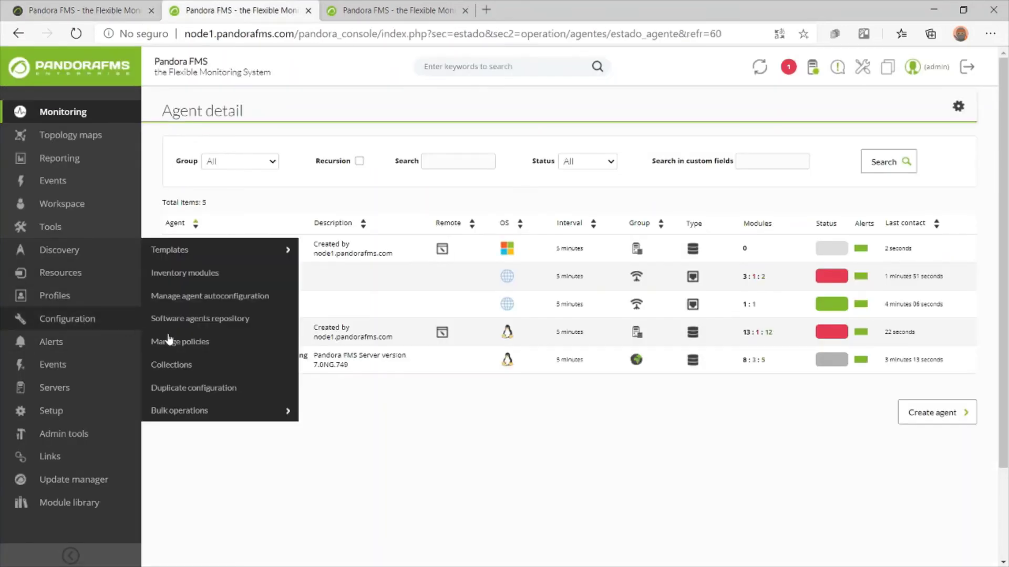
click(174, 365)
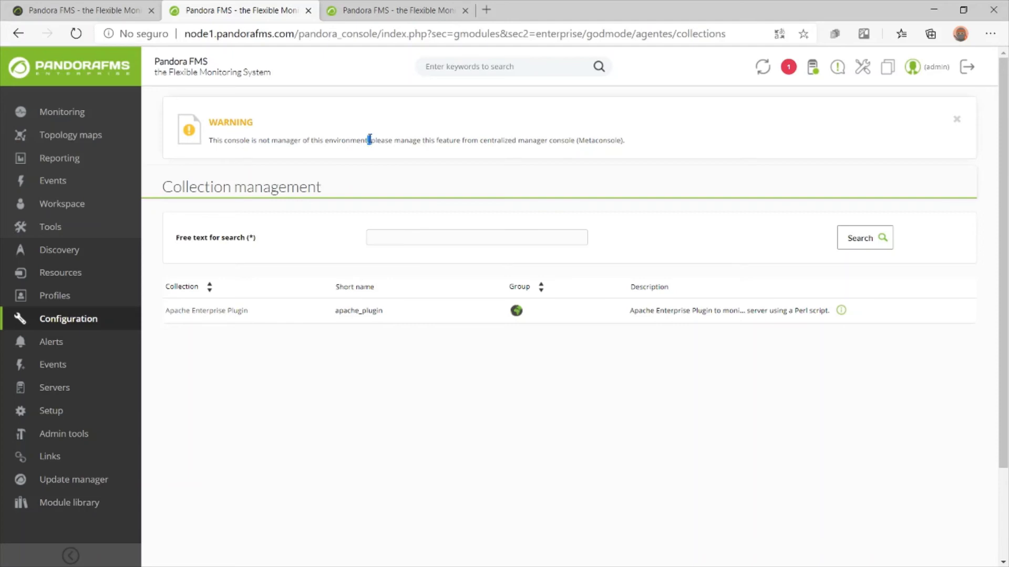
click(157, 5)
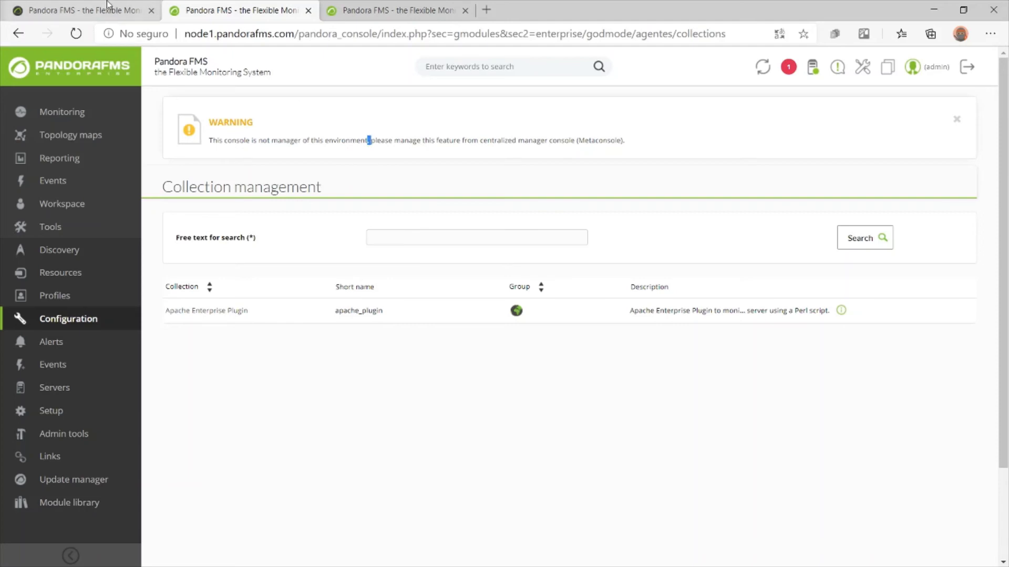
click(902, 265)
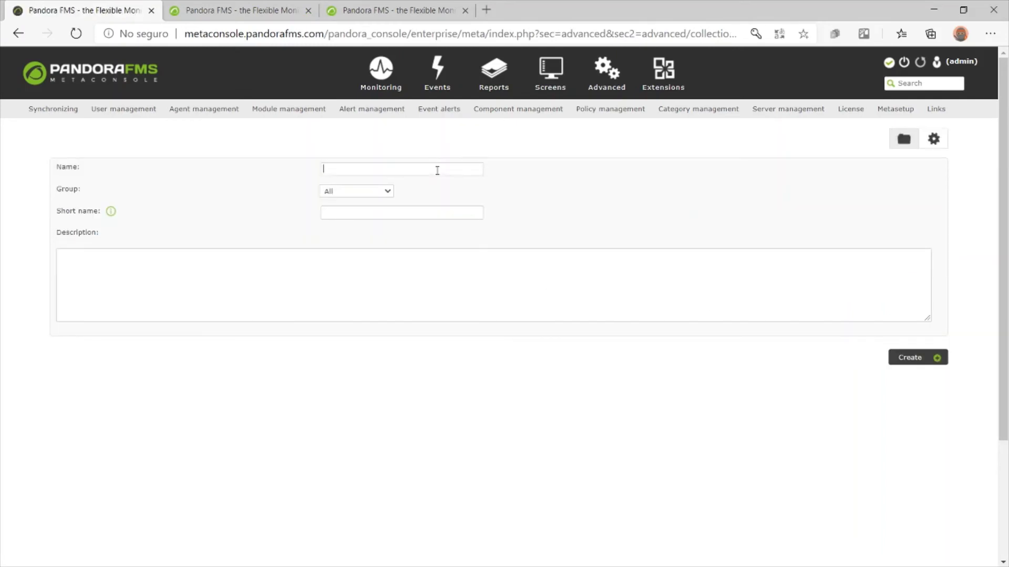
Create the ws_test collection with short name WSt
text(ws_test)
click(434, 208)
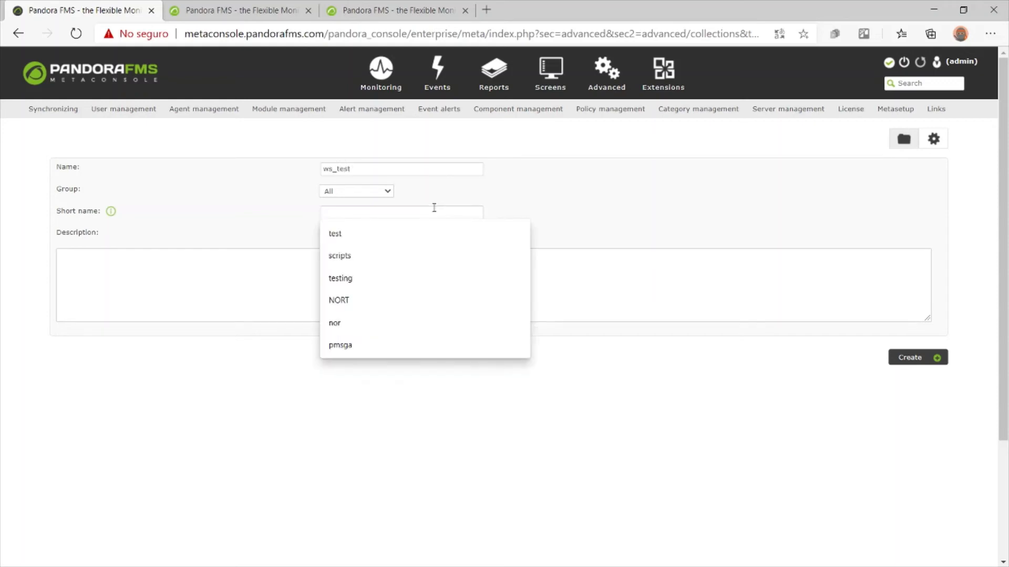
text(wst)
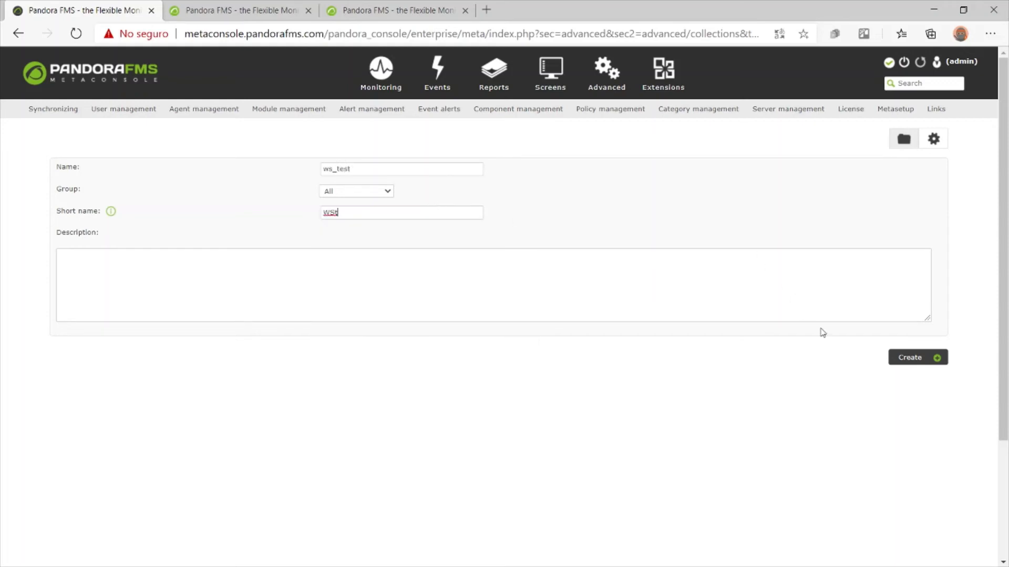
click(898, 357)
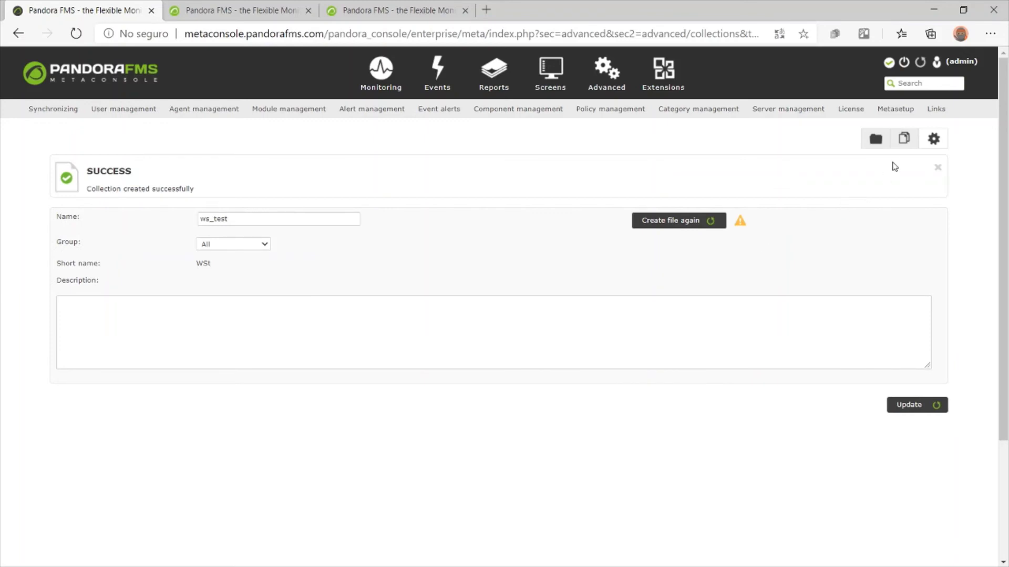
Add a text file named testing containing a short test sentence, then return to Collections
click(904, 138)
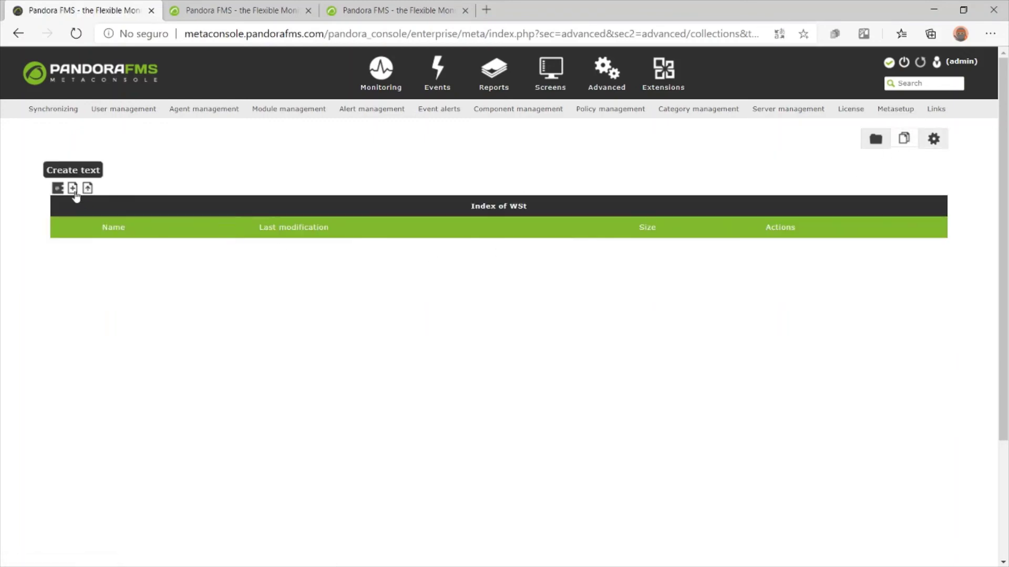
click(73, 187)
click(453, 330)
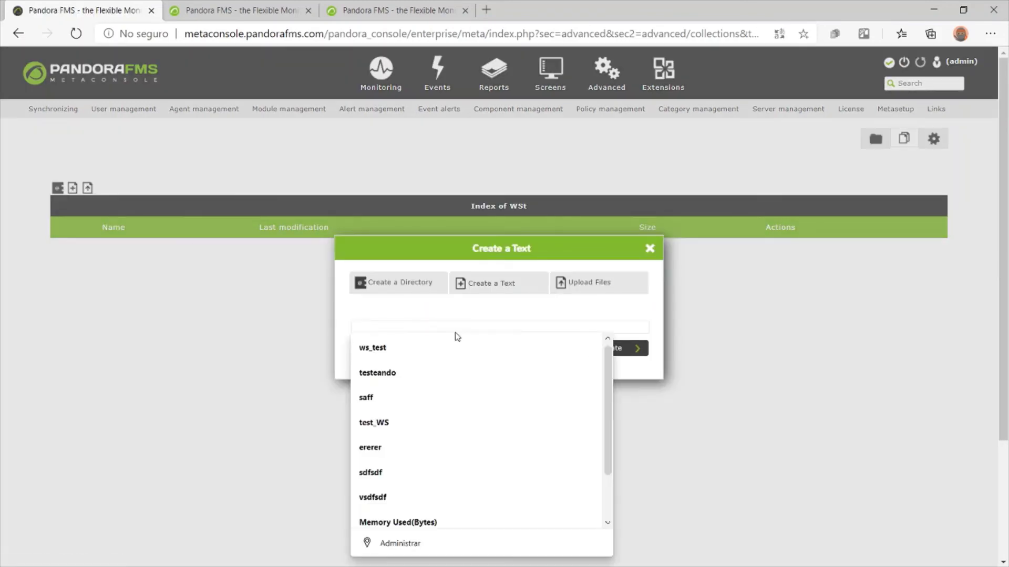
text(testing)
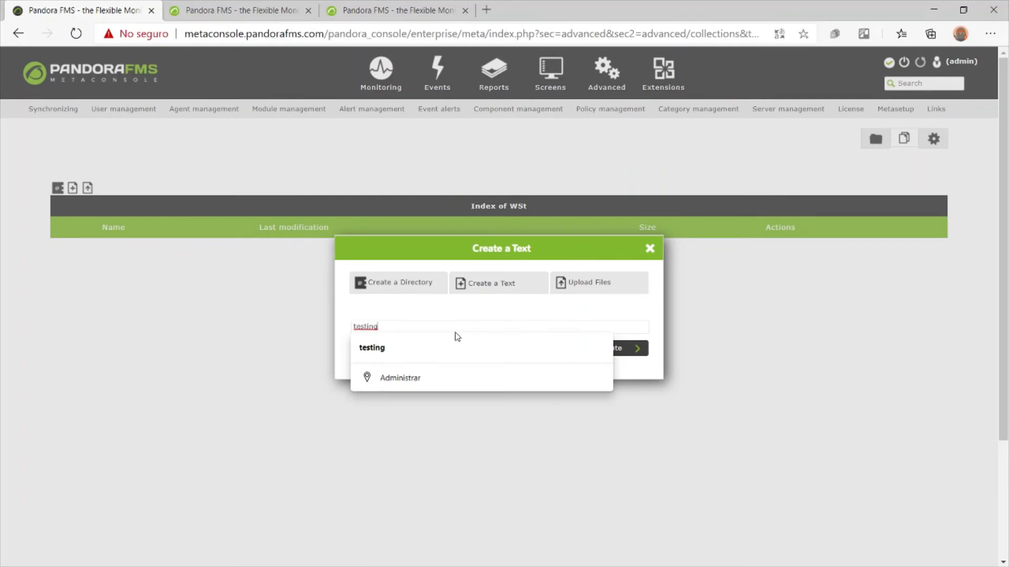
click(629, 349)
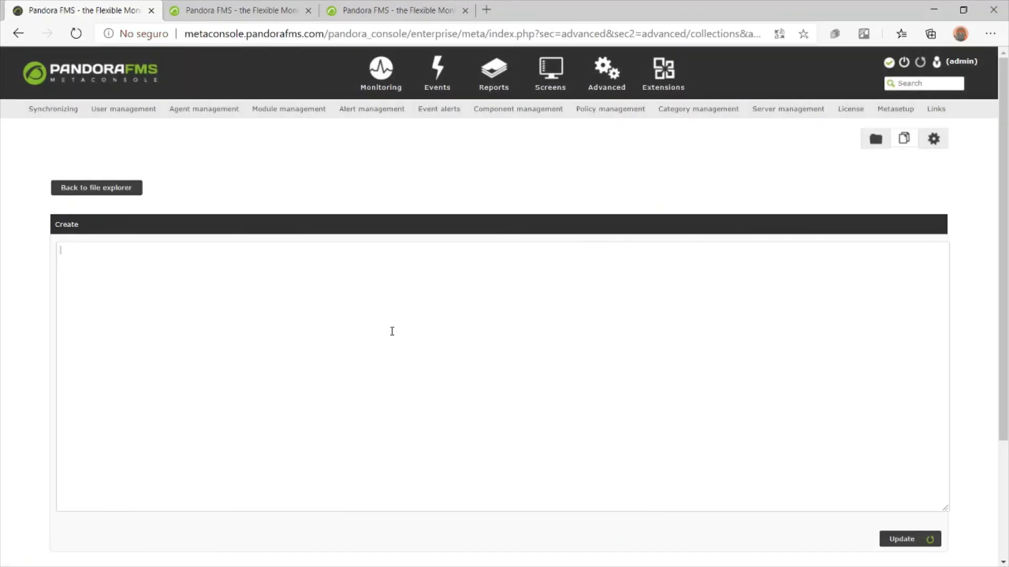
text(this is a test for workshop)
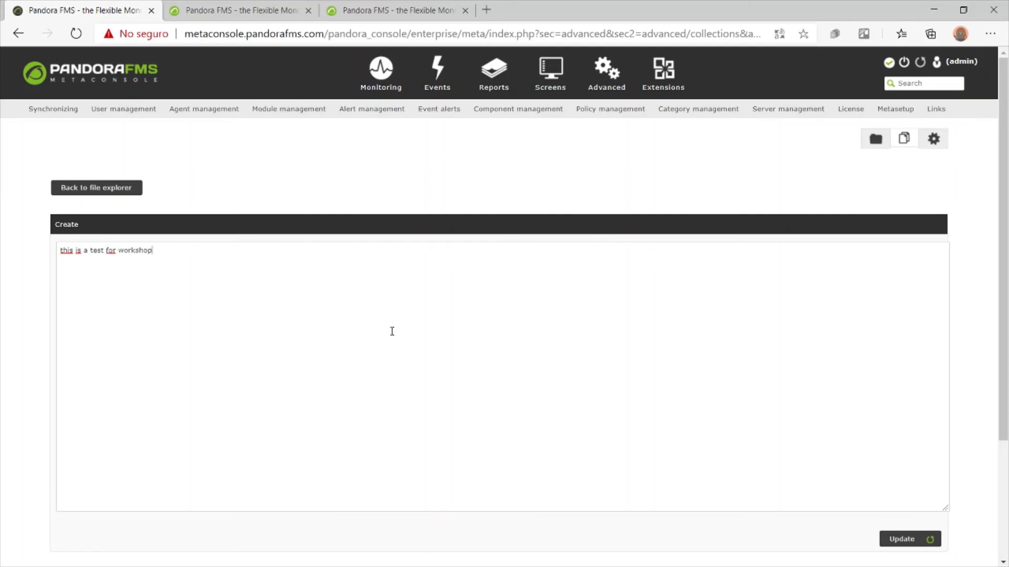
click(901, 539)
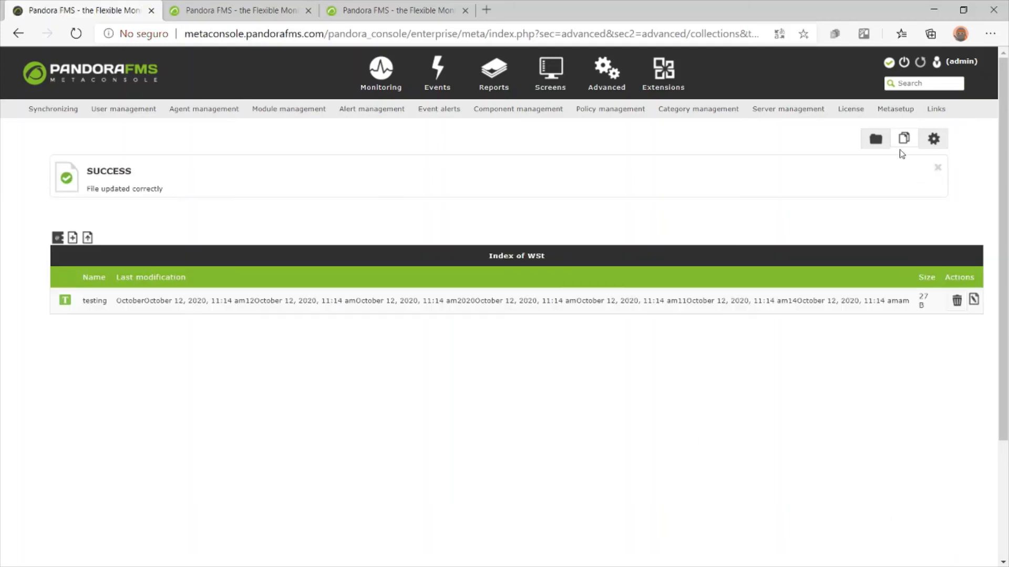
click(875, 140)
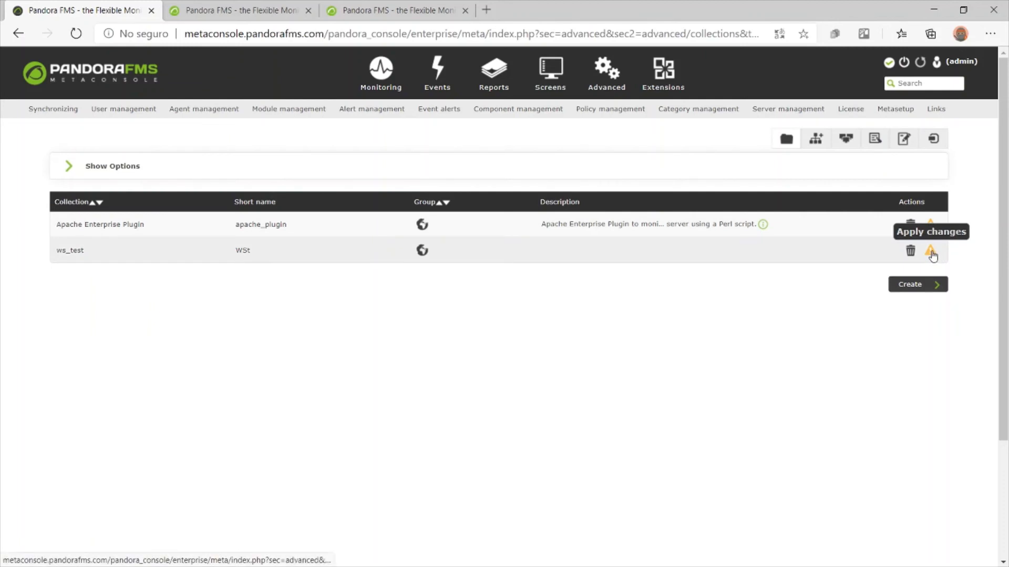
Apply and confirm the pending ws_test collection changes, then view node1's collection page
click(931, 251)
click(552, 112)
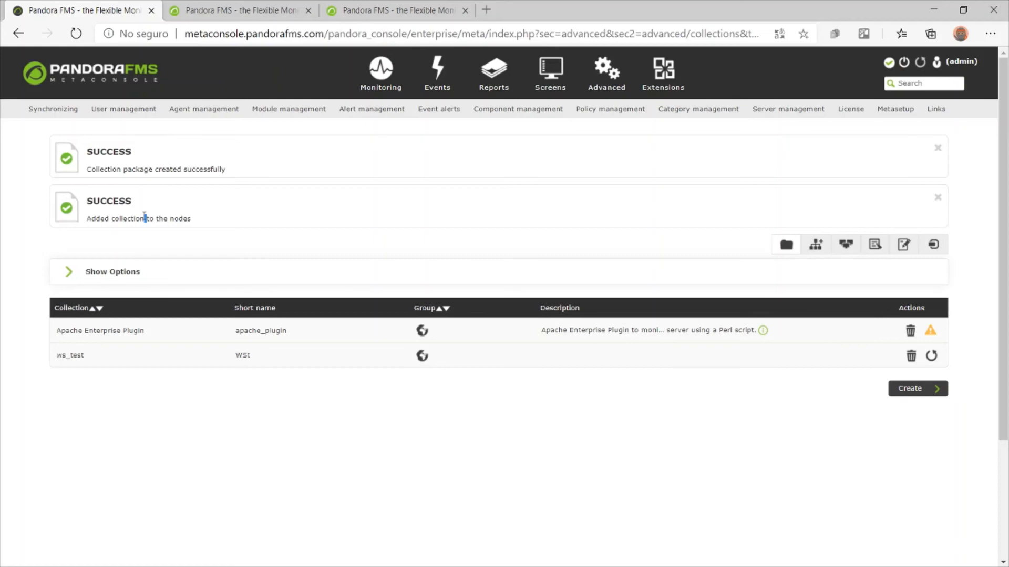
click(247, 11)
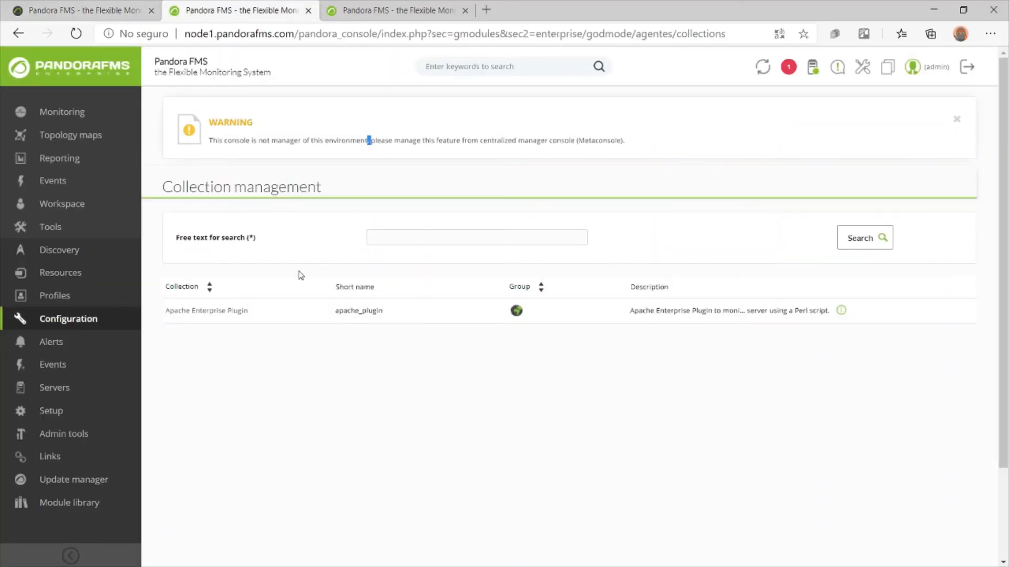
Verify ws_test appears in node1's and node2's collection lists, then return to Metaconsole policy management
key(F5)
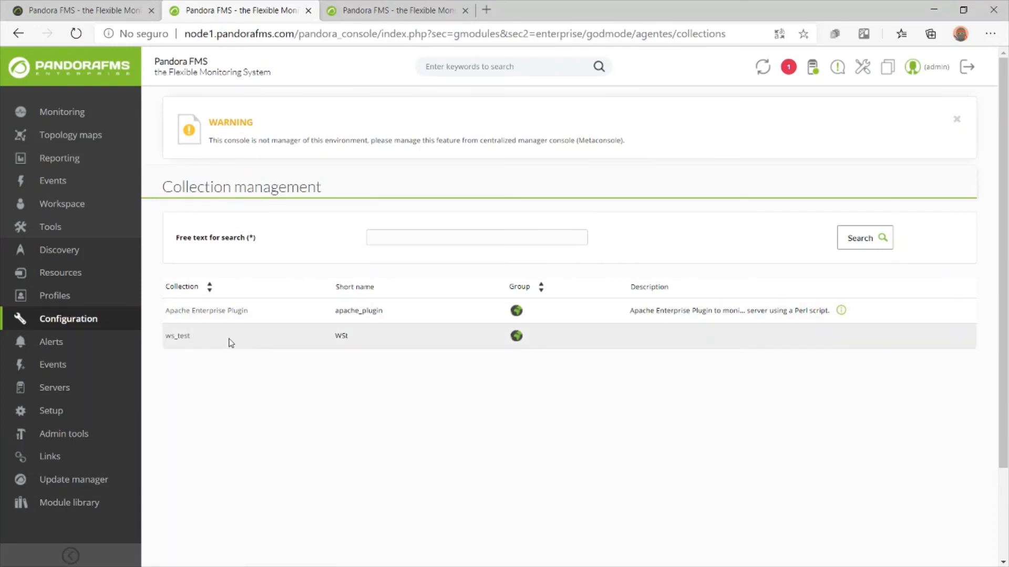
double_click(228, 343)
click(396, 10)
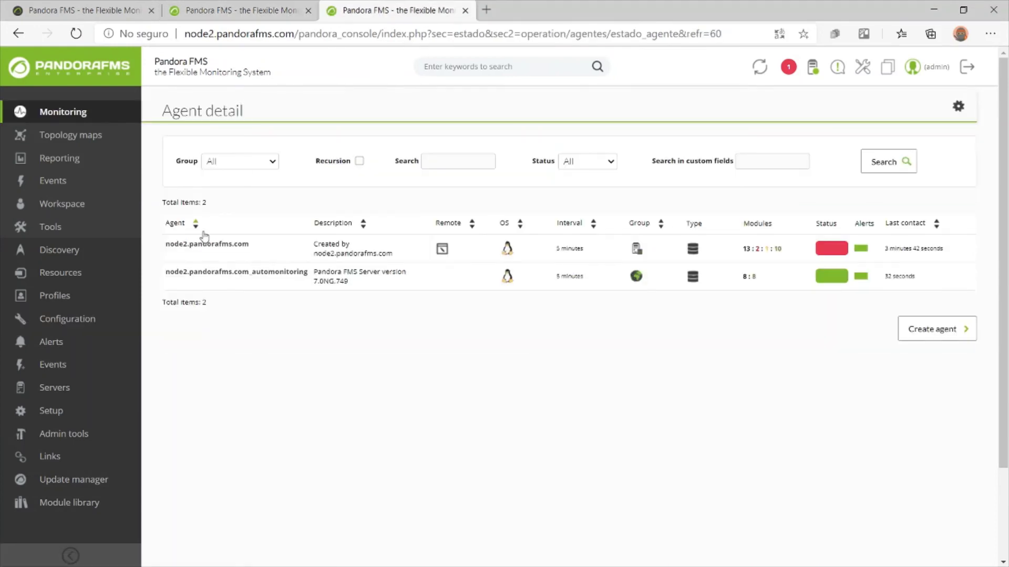
mouse_move(85, 320)
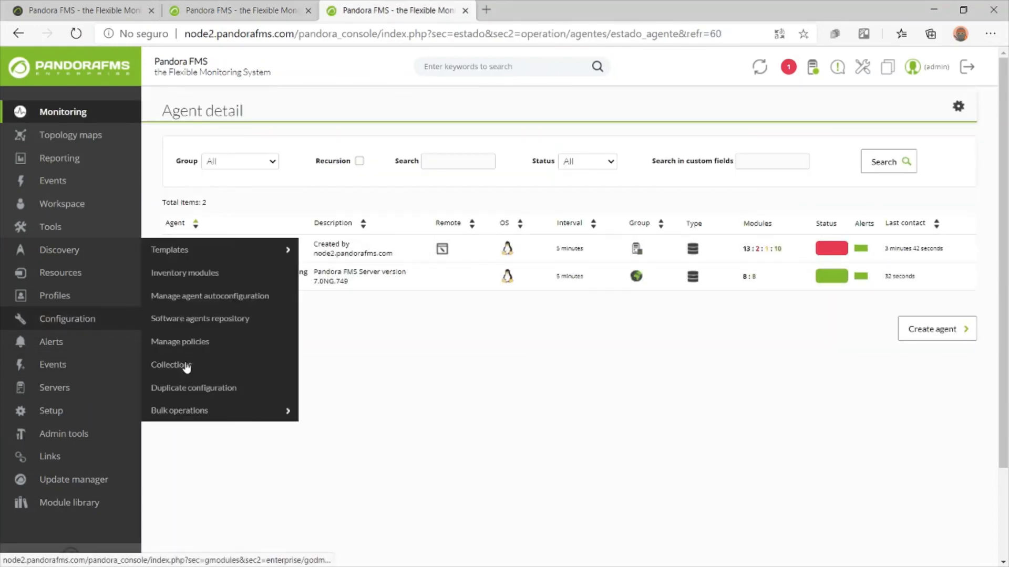
click(186, 366)
double_click(208, 336)
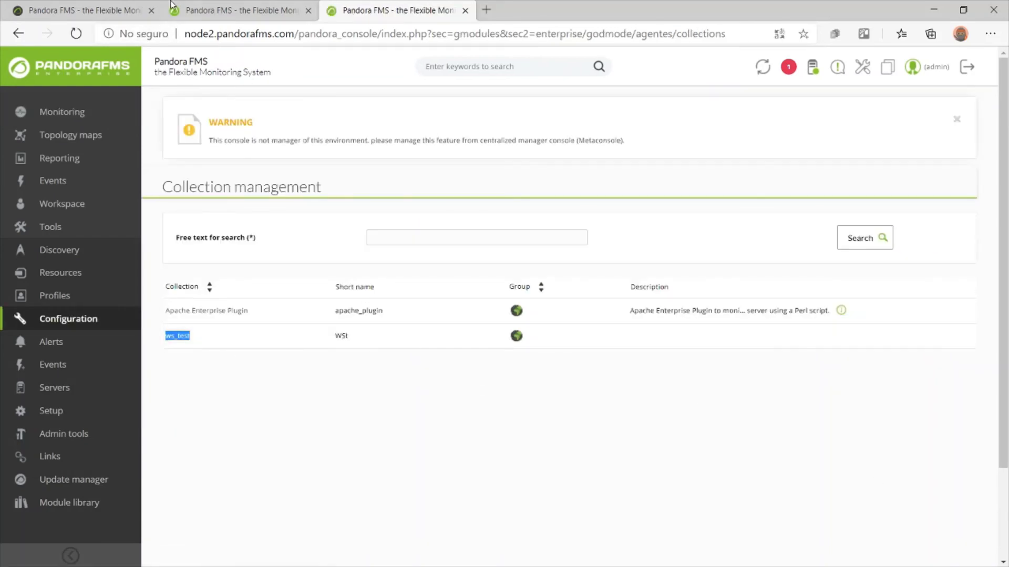
key(ctrl+1)
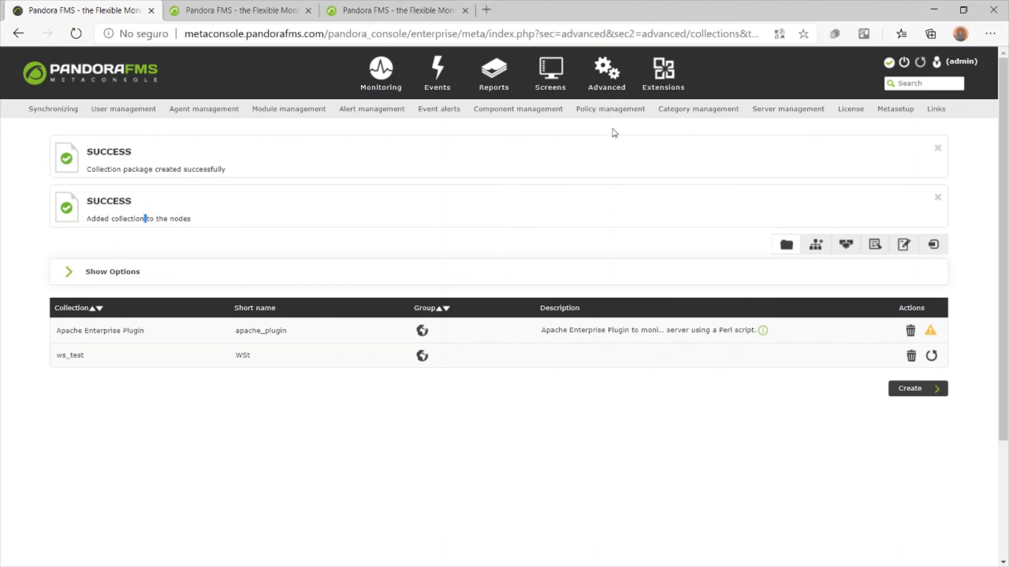
click(617, 110)
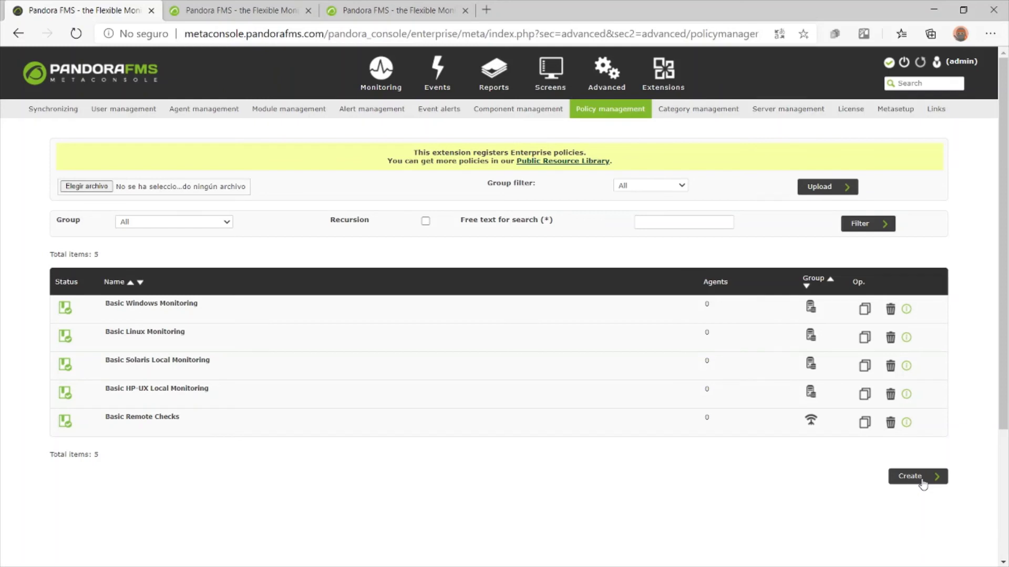
Create a new Metaconsole policy named test_policy
click(920, 477)
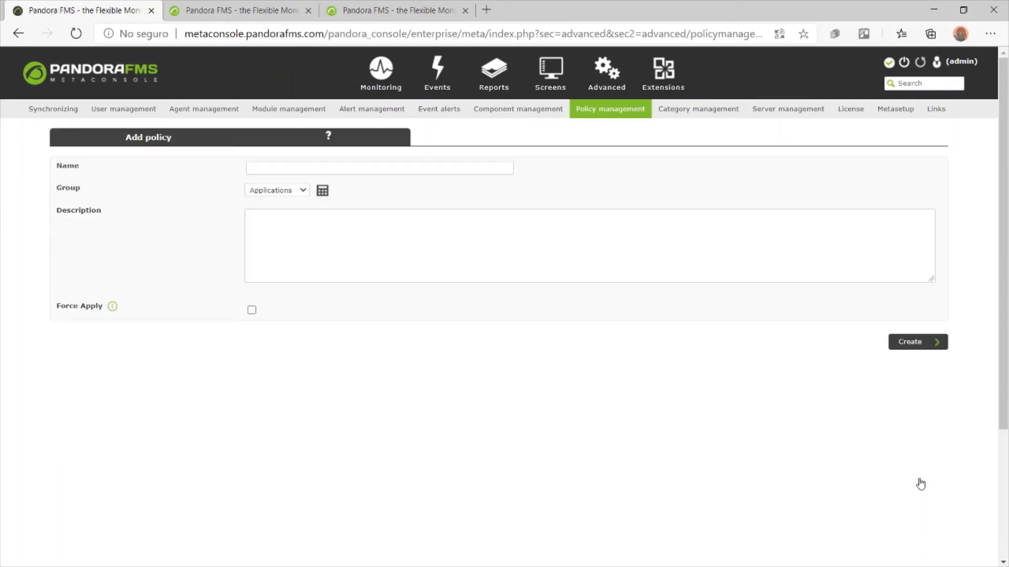
click(358, 172)
text(te)
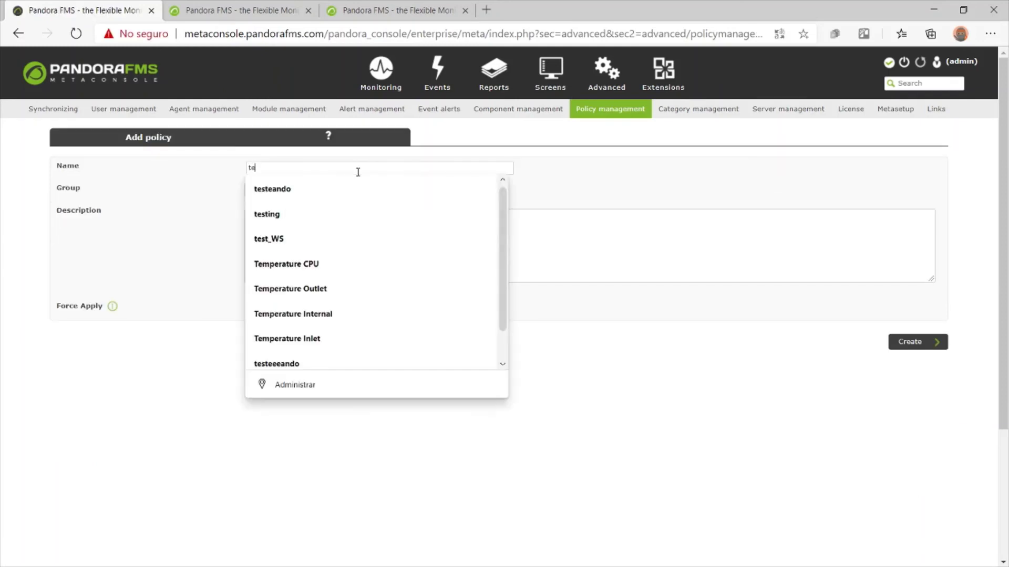
text(st_policy)
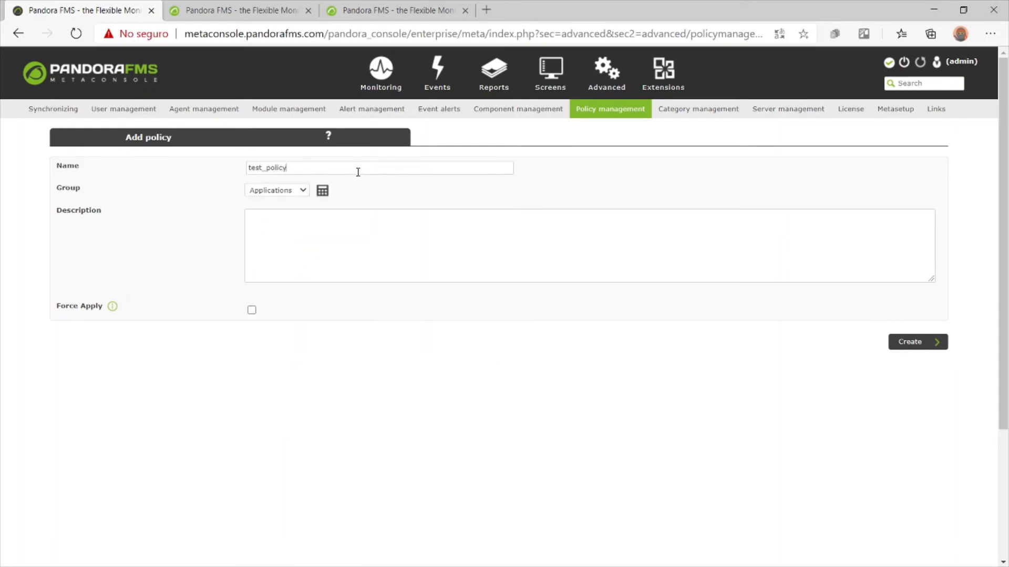
click(909, 346)
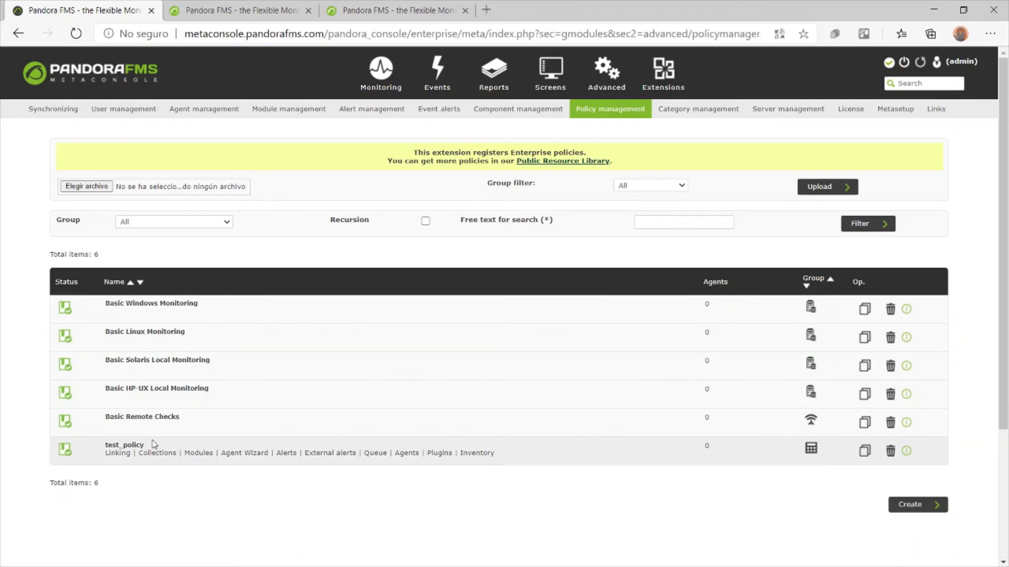
click(200, 10)
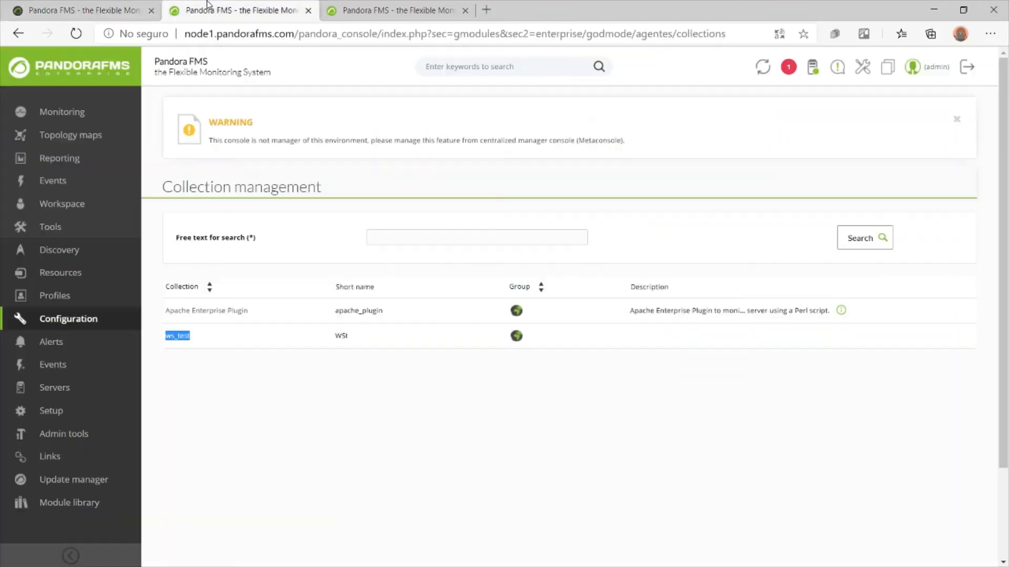
Check that test_policy is listed in node1's and node2's policy lists, then return to the Metaconsole
mouse_move(68, 319)
click(218, 343)
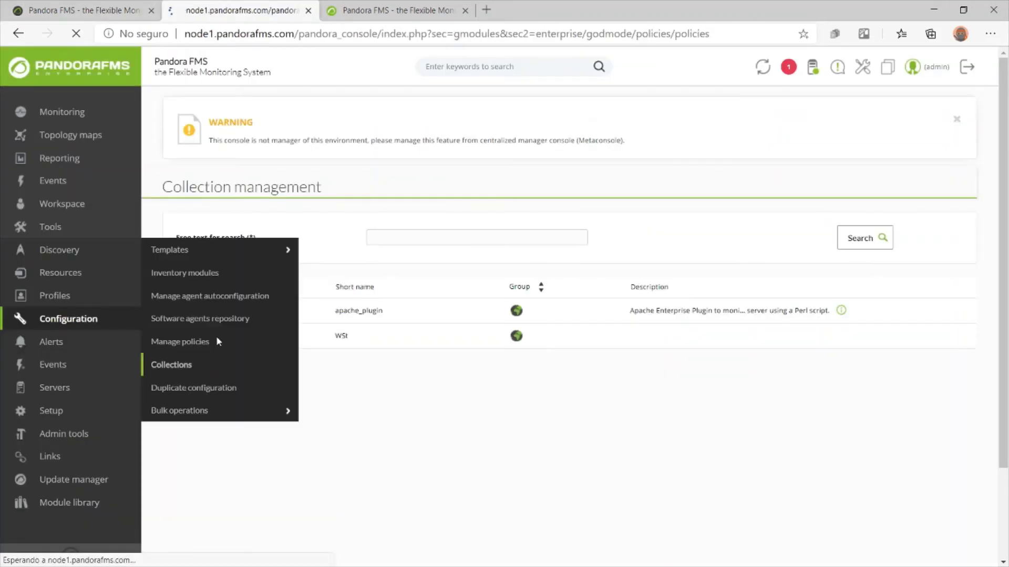
click(268, 456)
click(394, 9)
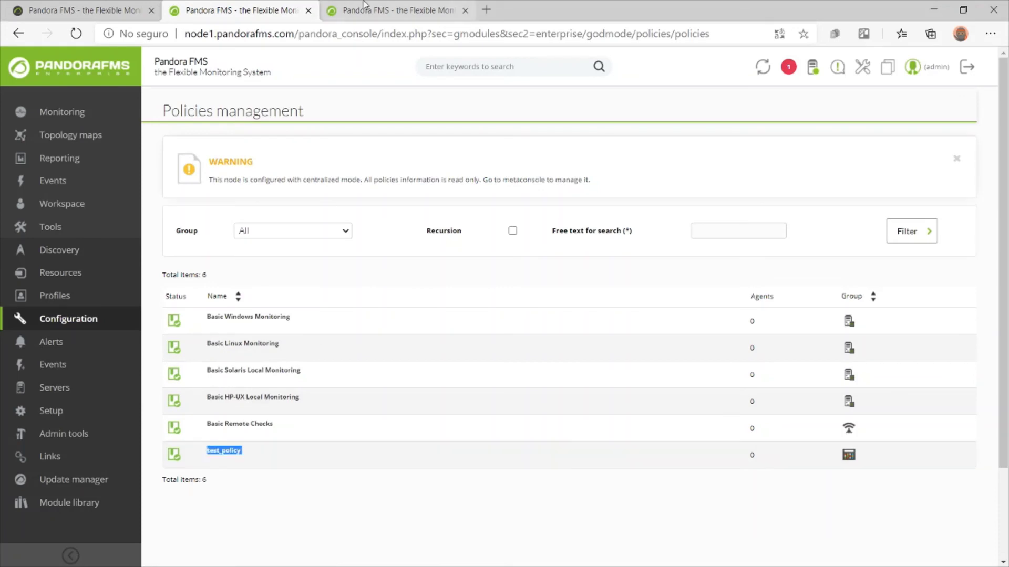
mouse_move(100, 323)
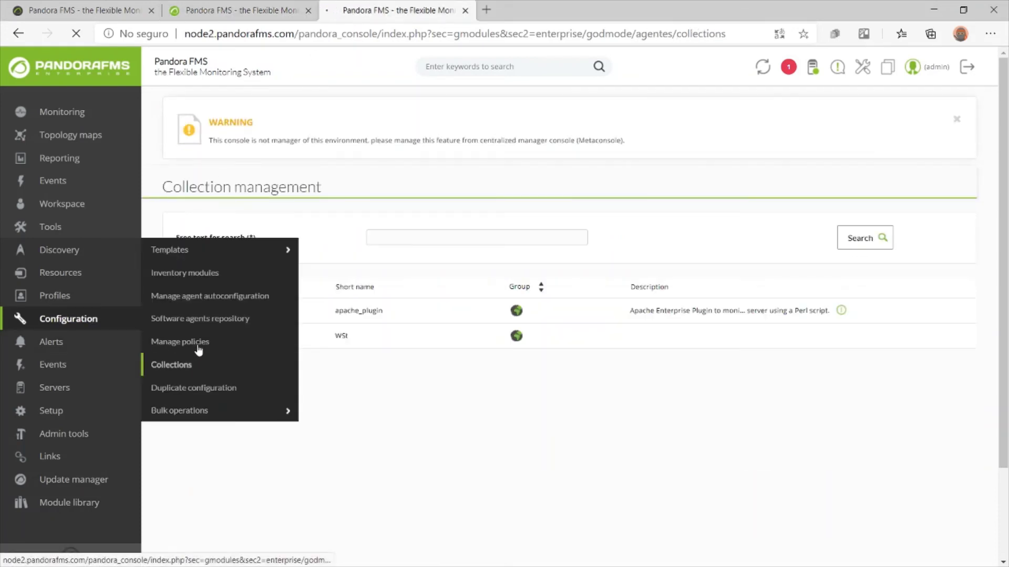
click(198, 344)
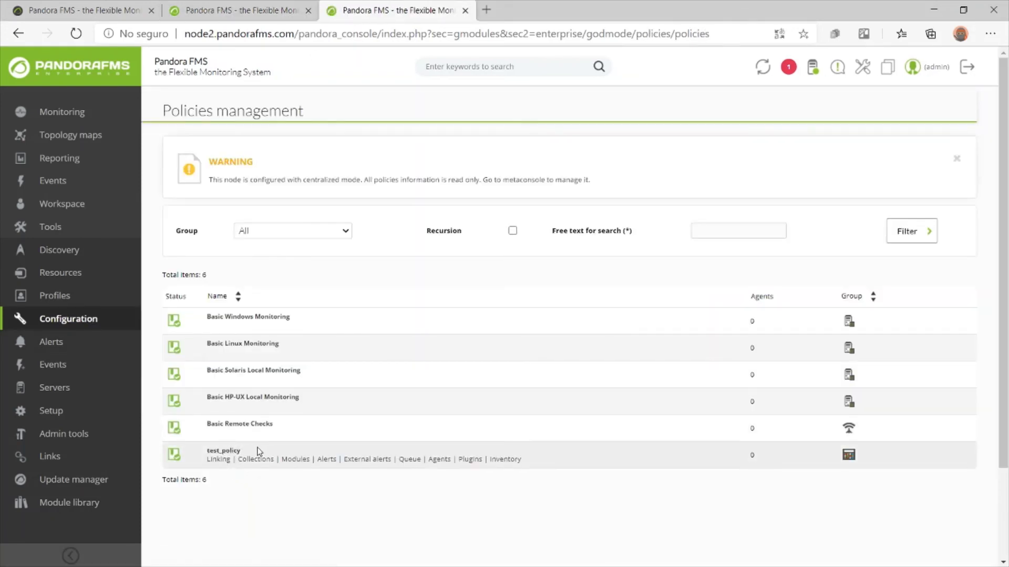
click(134, 6)
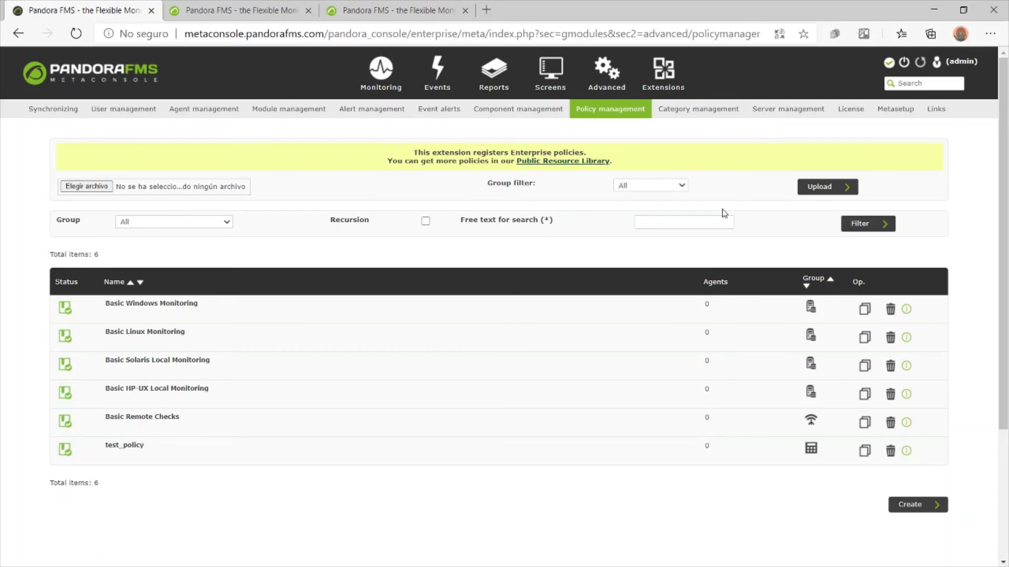
Add a new agent autoconfiguration definition named ws_test under Agent management
mouse_move(610, 95)
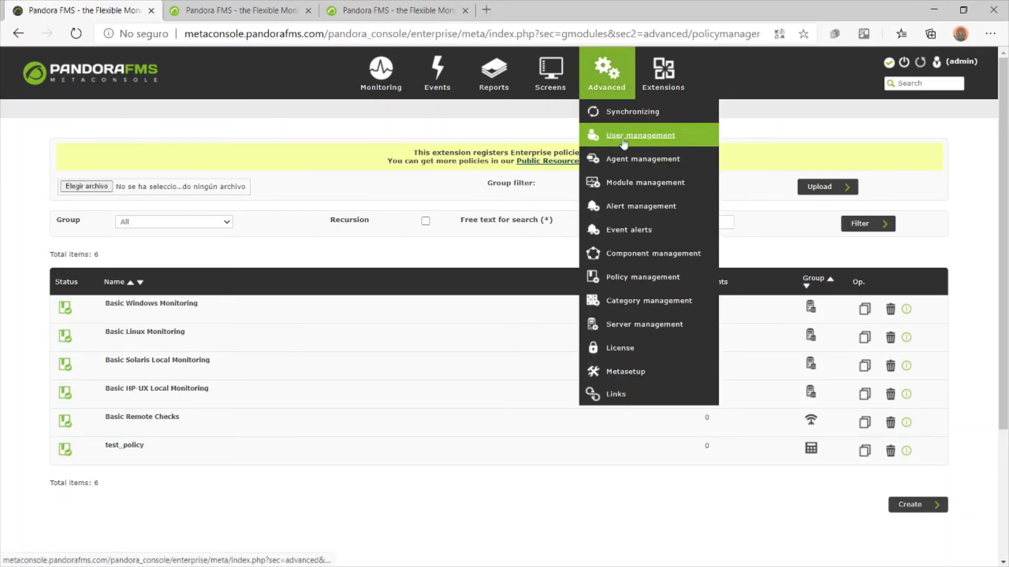
click(629, 163)
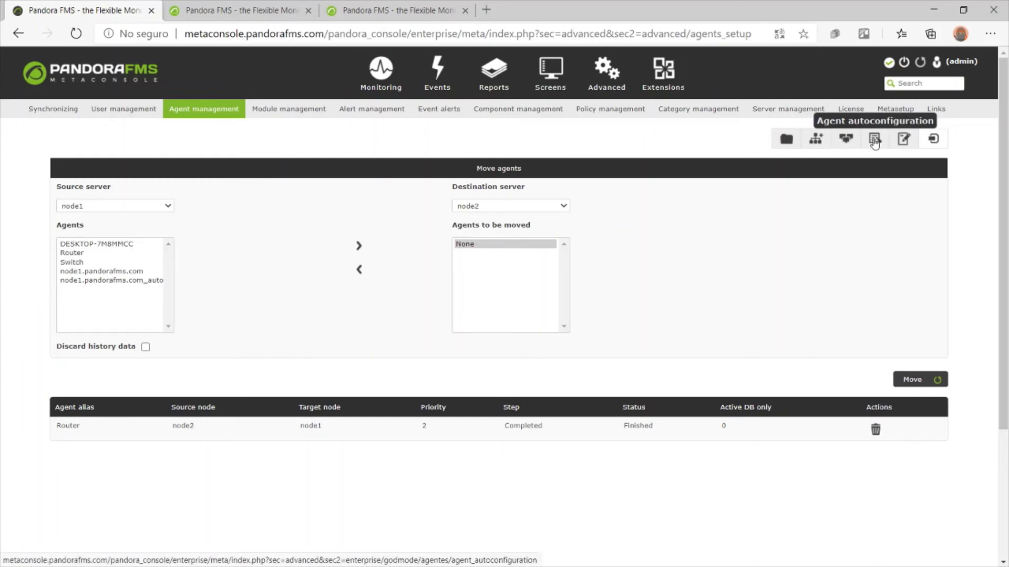
click(875, 140)
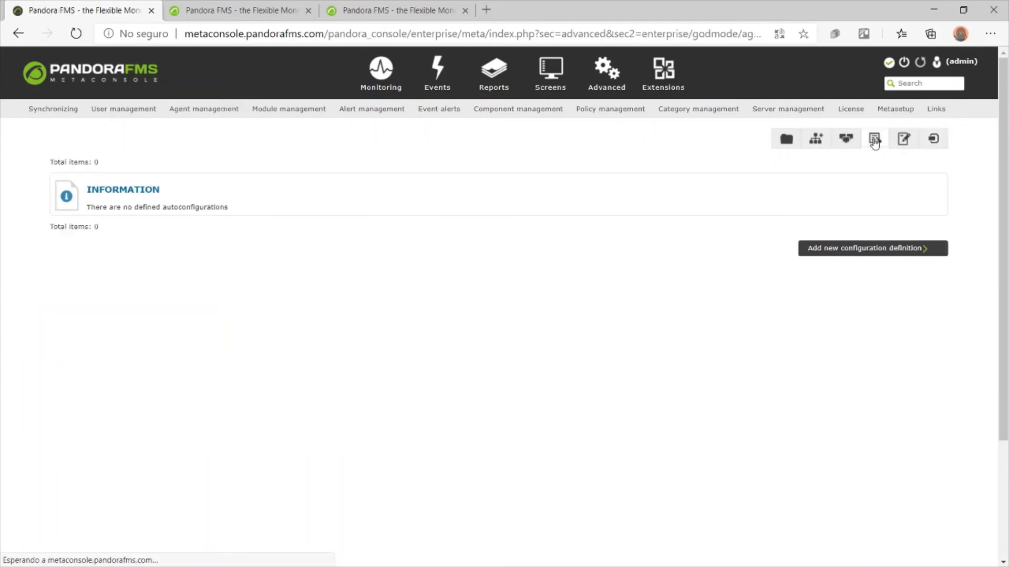
click(836, 251)
click(242, 189)
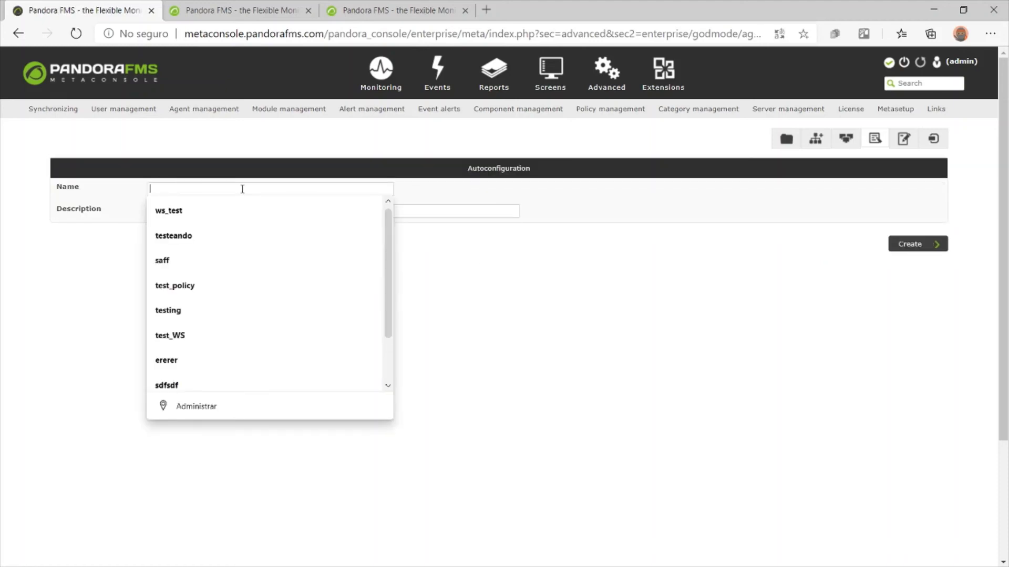
click(236, 211)
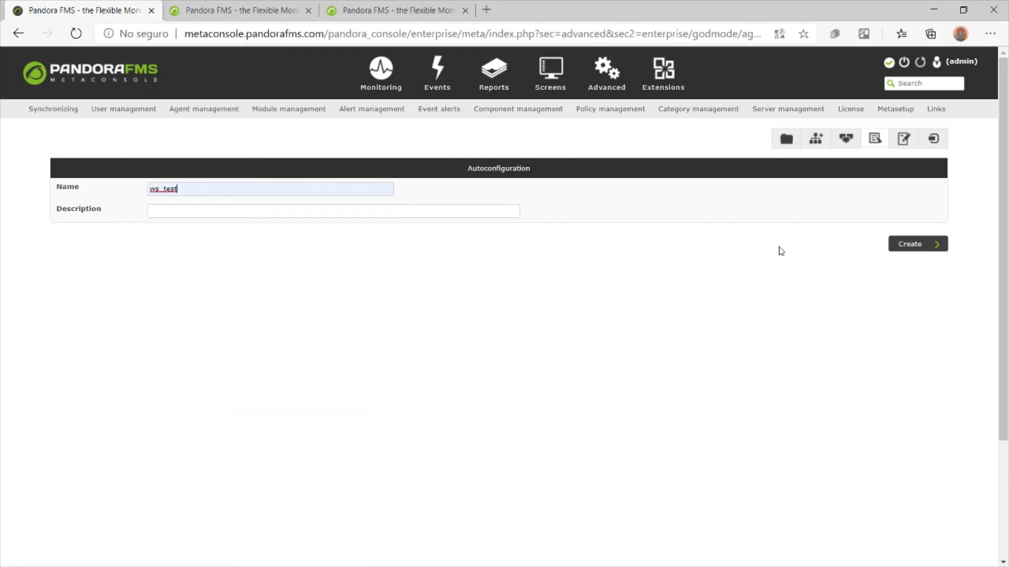
click(907, 245)
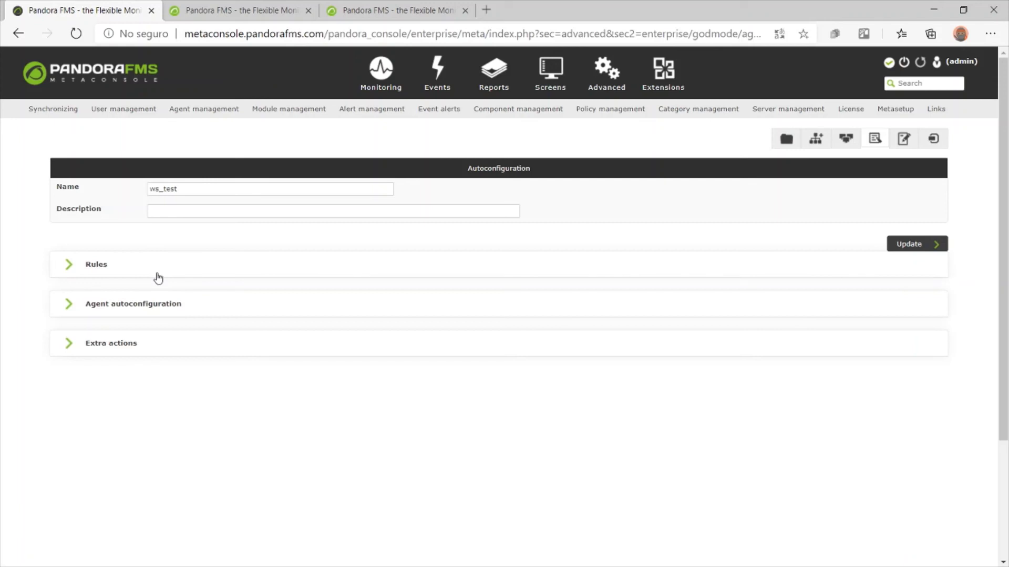
Add a rule to ws_test matching agent alias DESK*
click(158, 278)
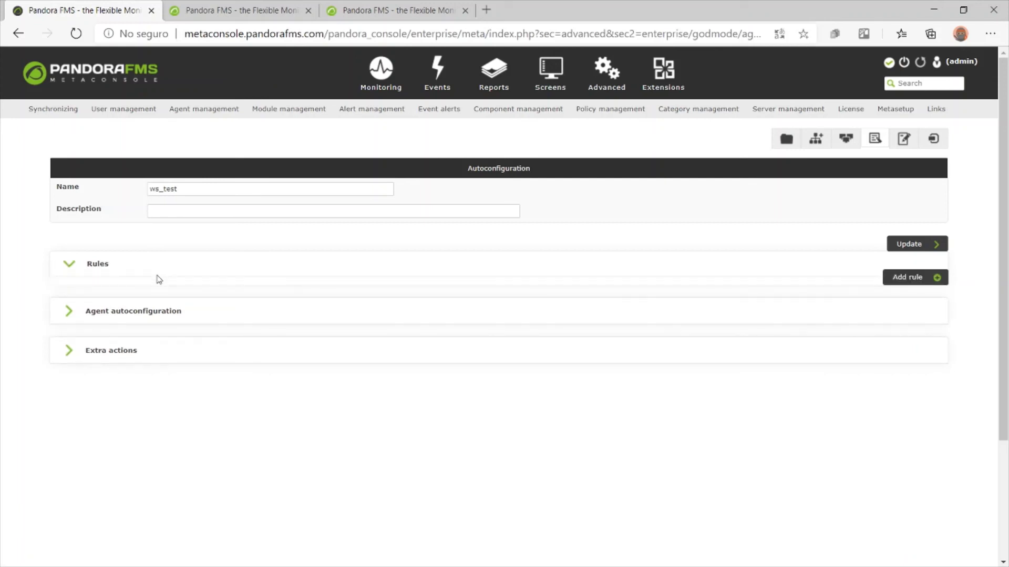
click(919, 280)
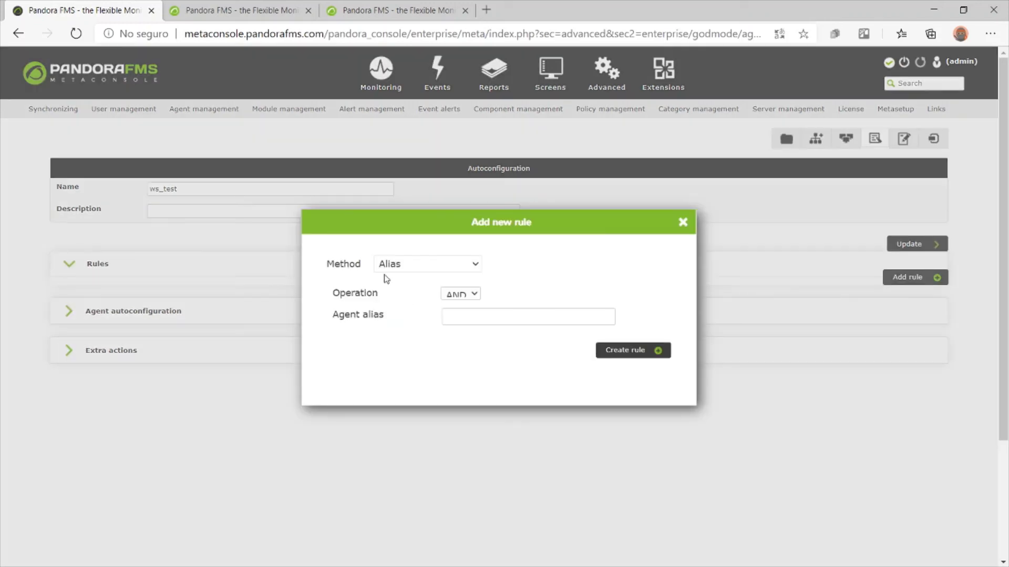
click(450, 317)
click(485, 392)
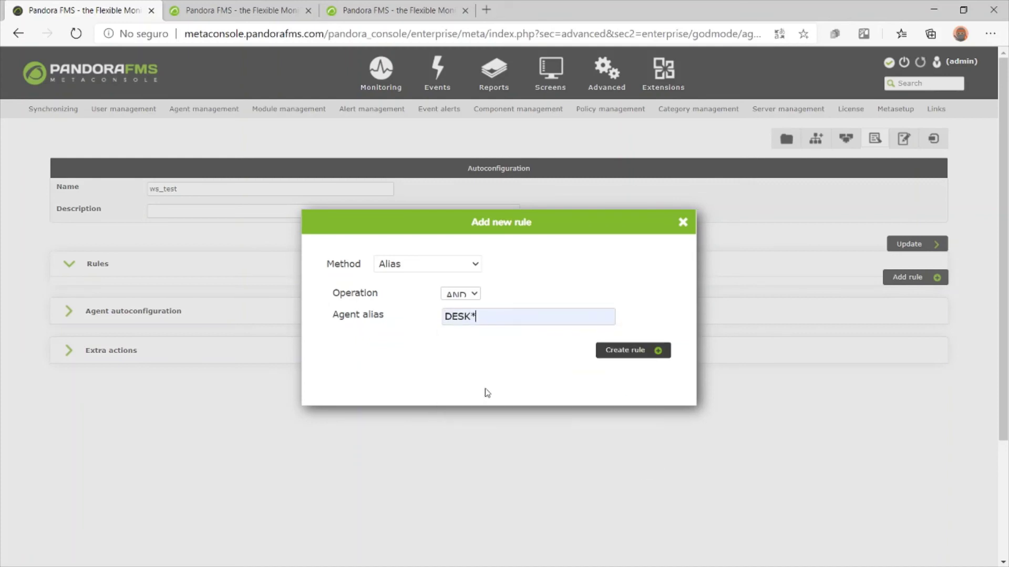
click(616, 349)
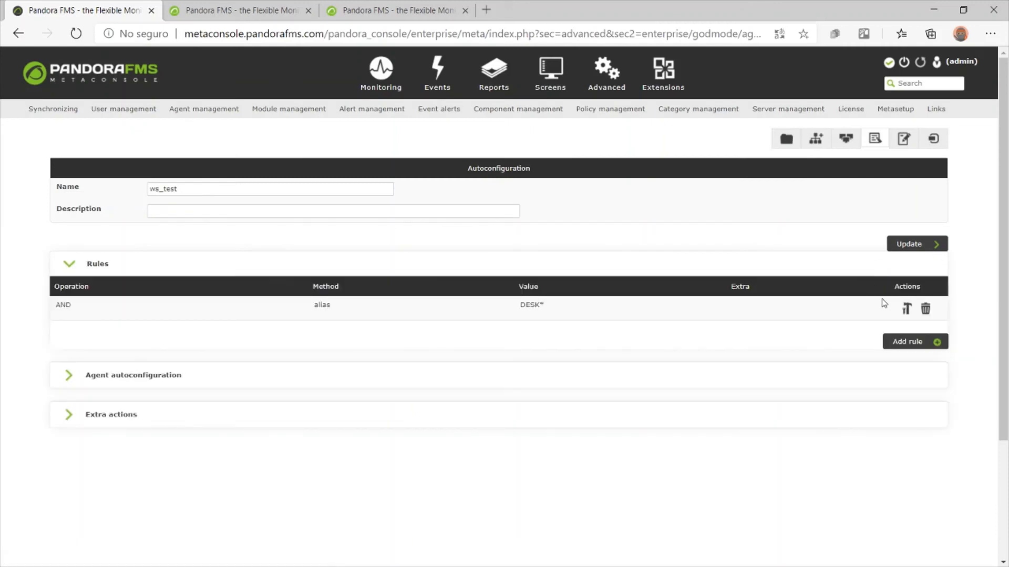
Add a second rule matching OS name Windows and show the autoconfiguration settings
click(928, 350)
click(465, 263)
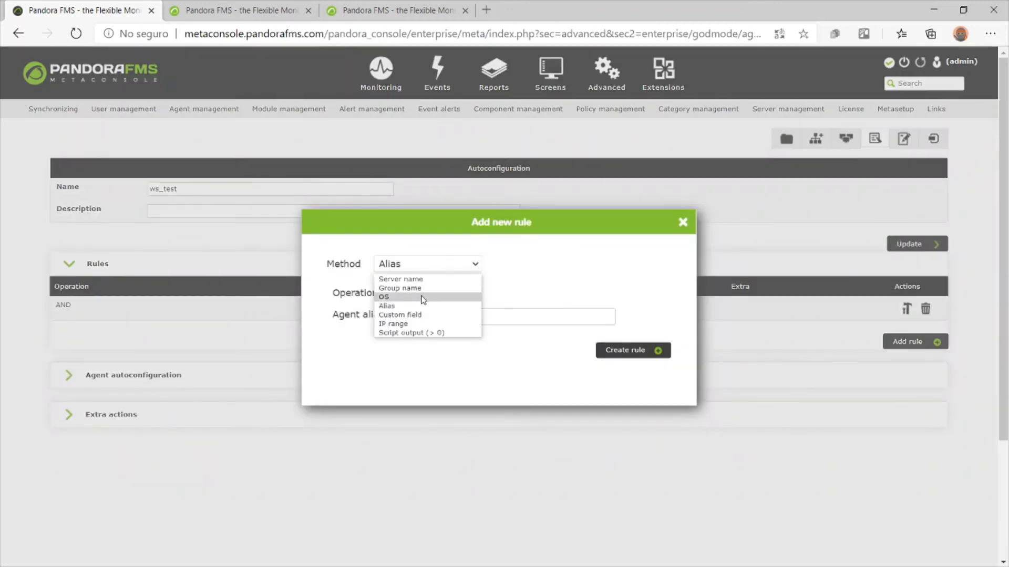
click(451, 297)
click(452, 315)
click(471, 337)
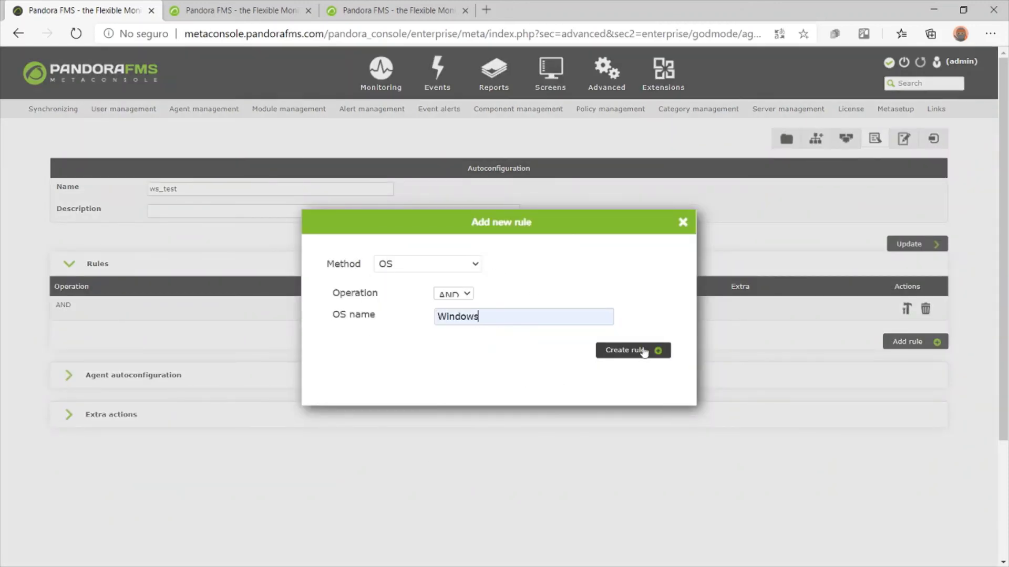
click(646, 351)
click(108, 303)
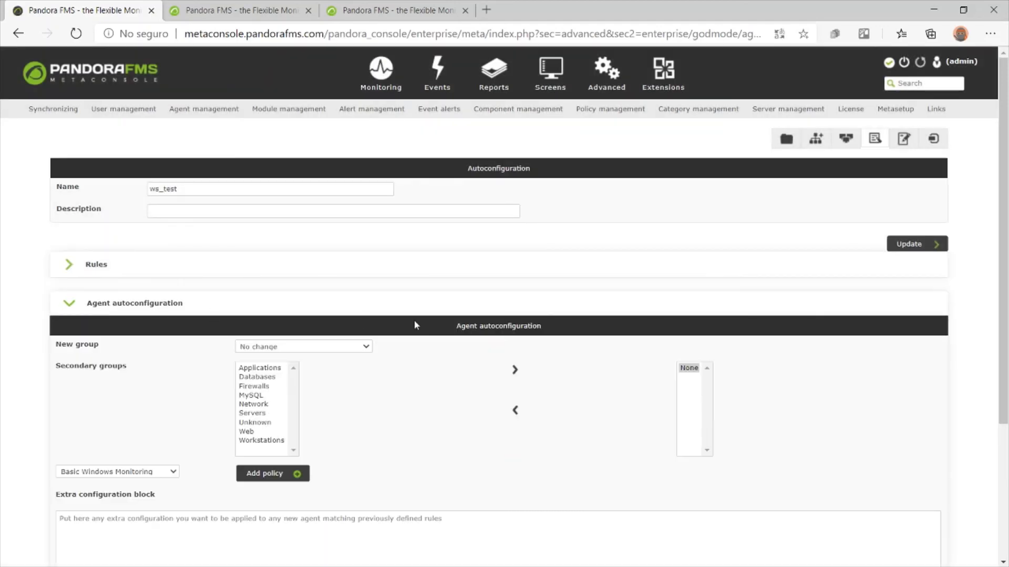
Set ws_test's new group to Workstations, attach the Basic Windows Monitoring policy, and save
scroll(413, 314, down, 3)
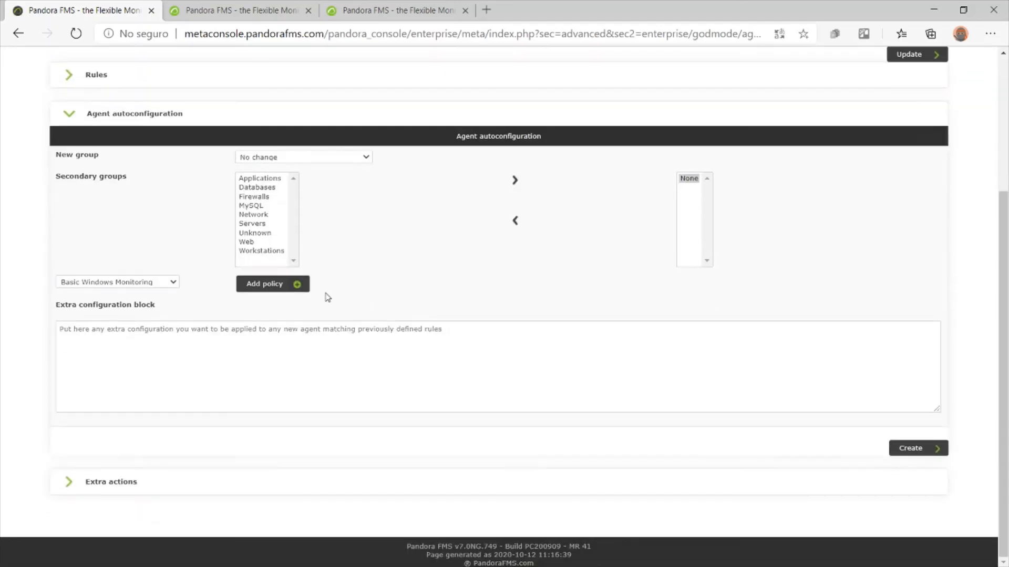
click(296, 159)
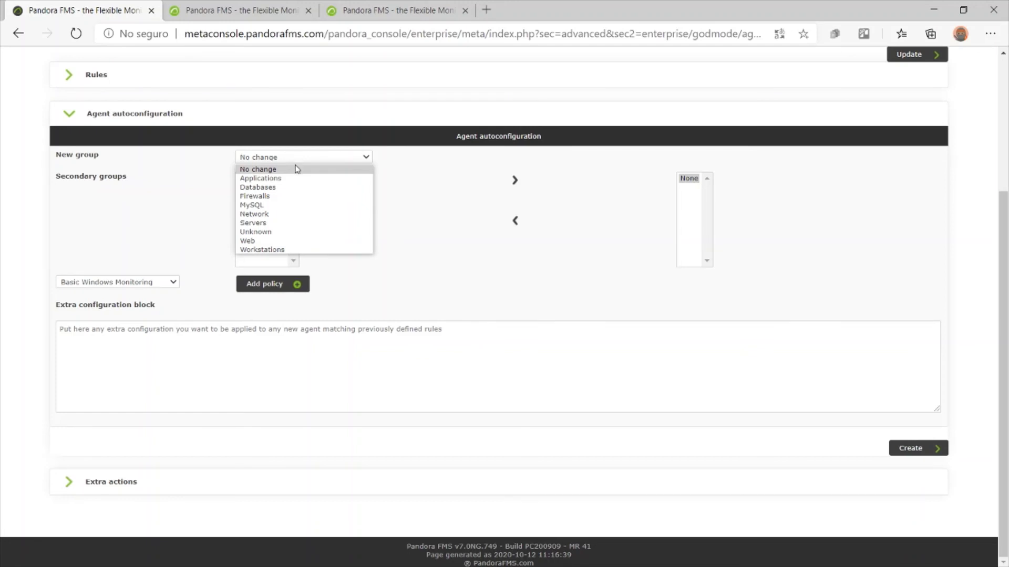
click(329, 250)
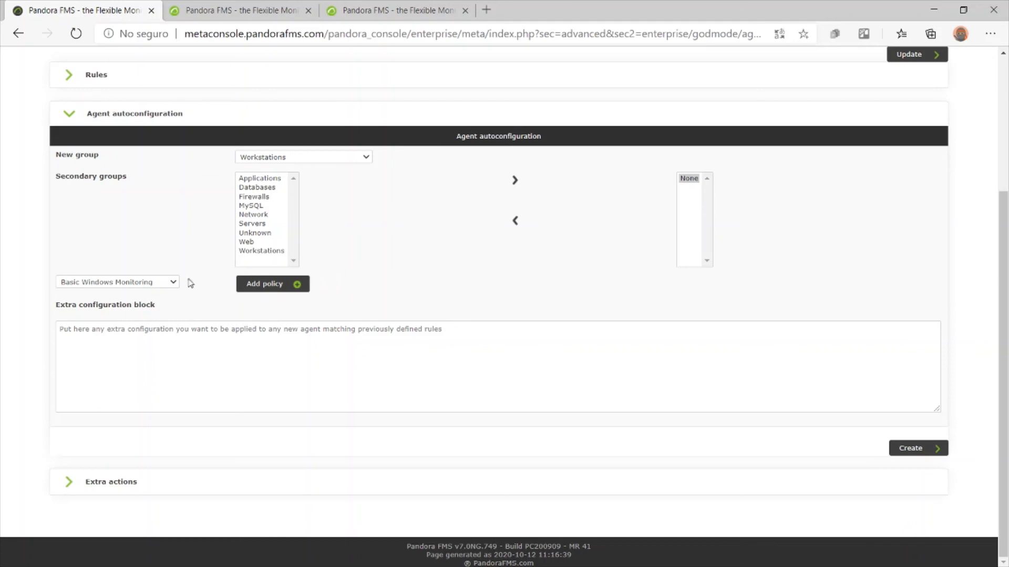
click(260, 292)
click(600, 349)
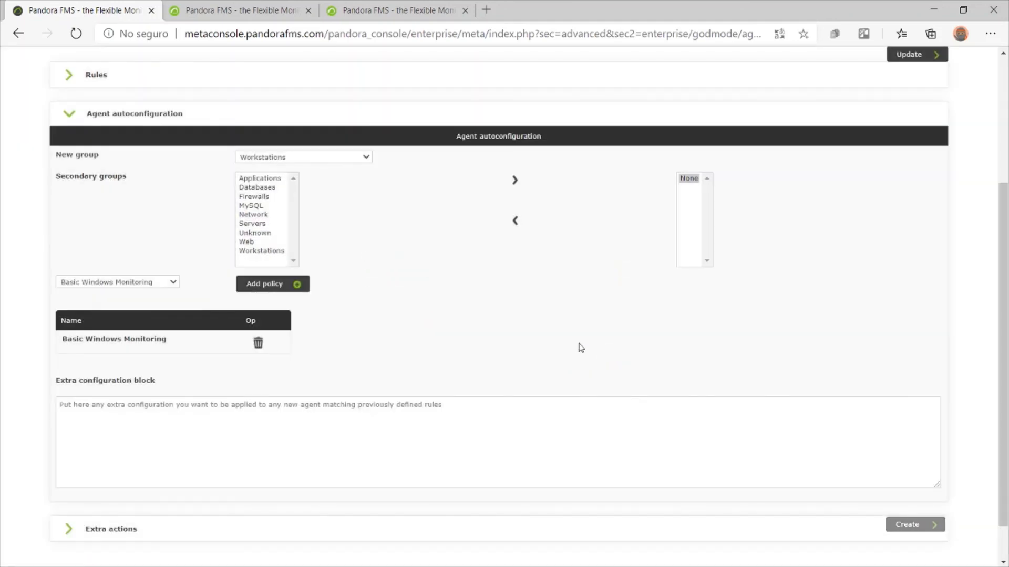
scroll(561, 339, down, 1)
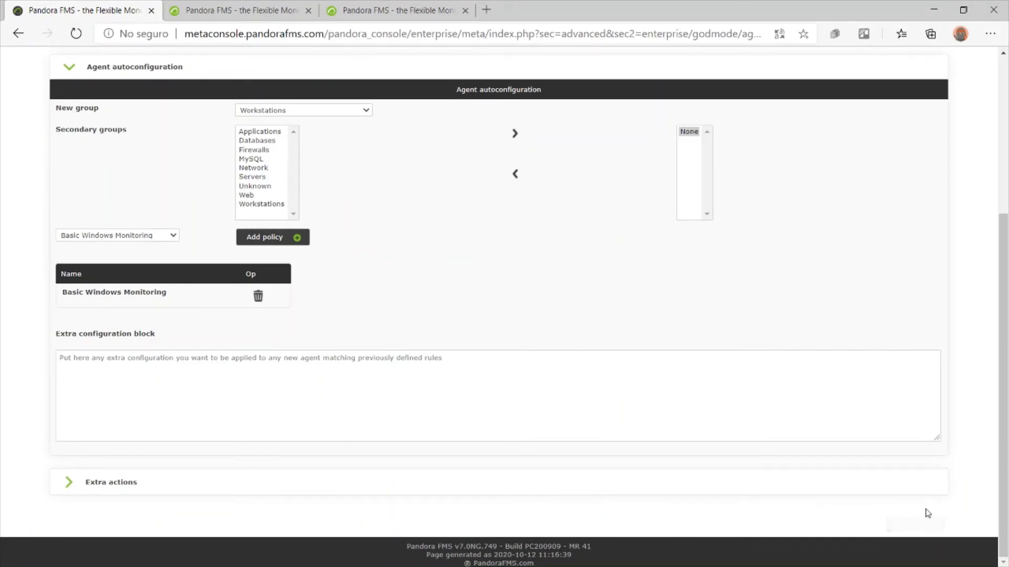
click(920, 524)
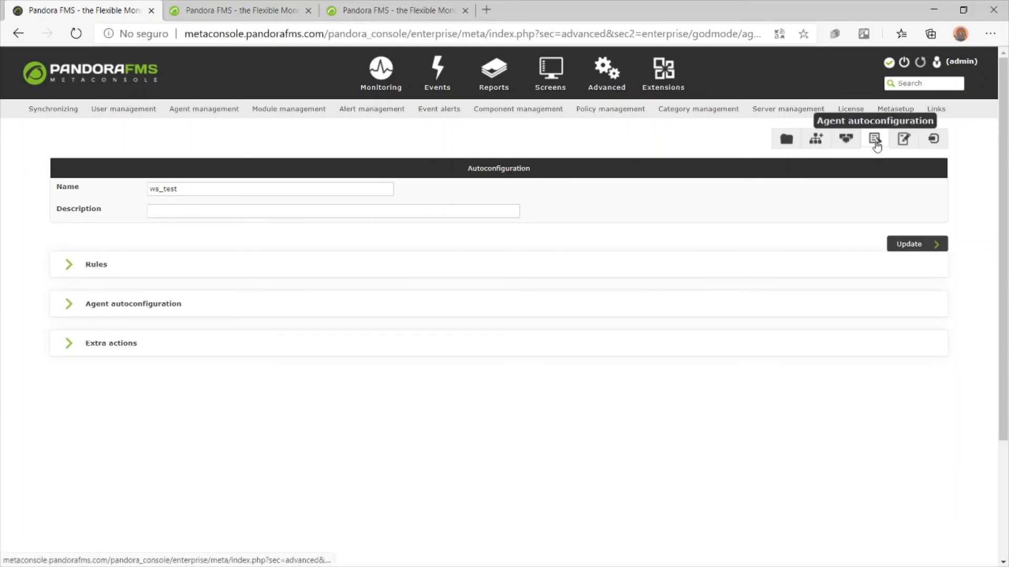
click(875, 139)
mouse_move(384, 94)
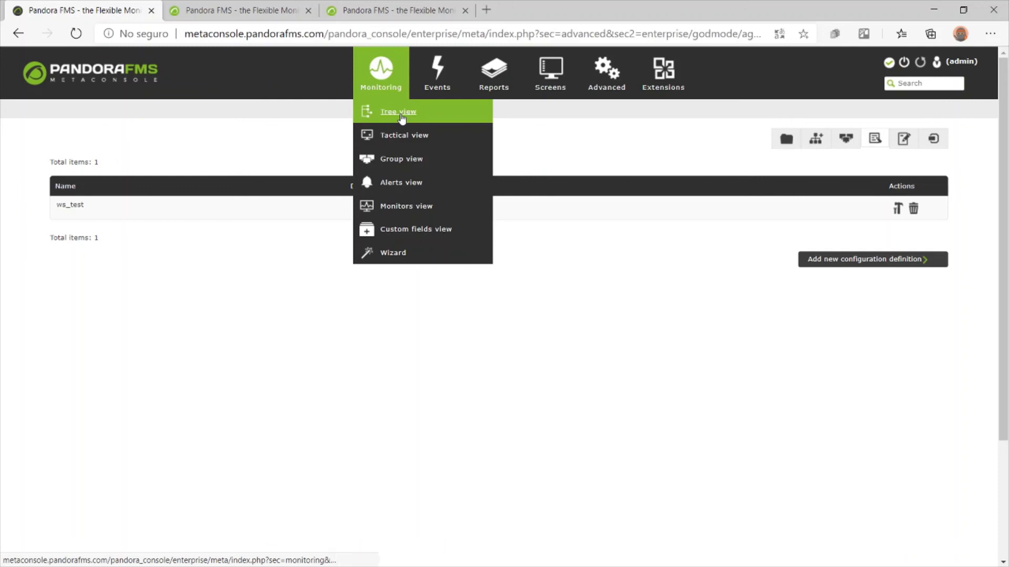
Expand the Servers group in the Metaconsole monitoring tree view
click(401, 117)
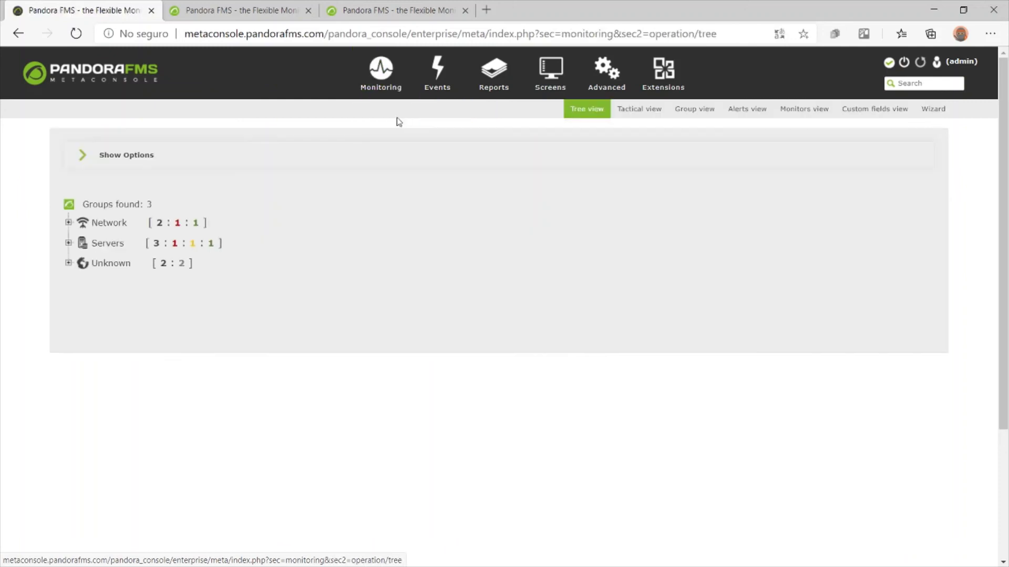
click(69, 245)
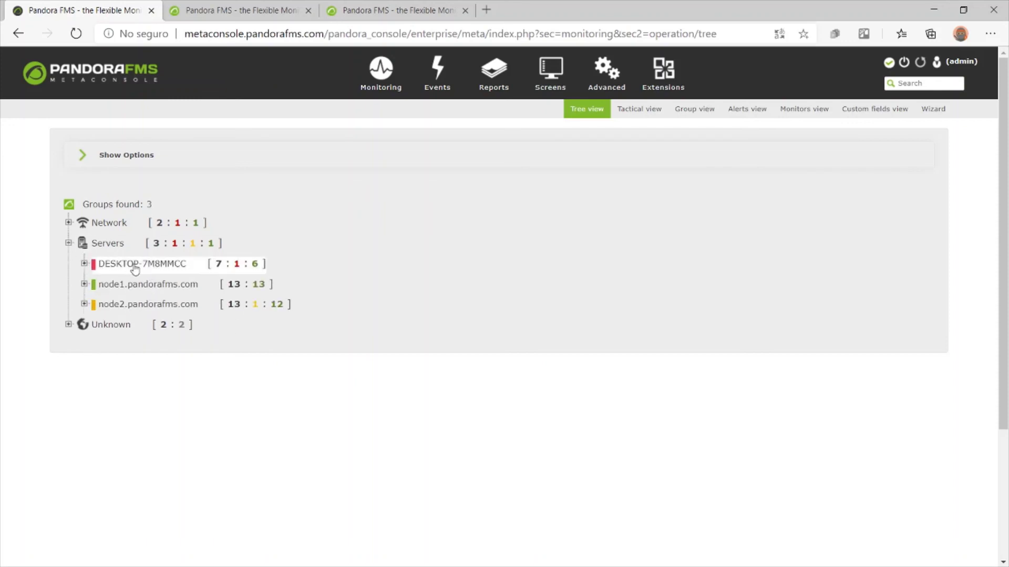
mouse_move(381, 81)
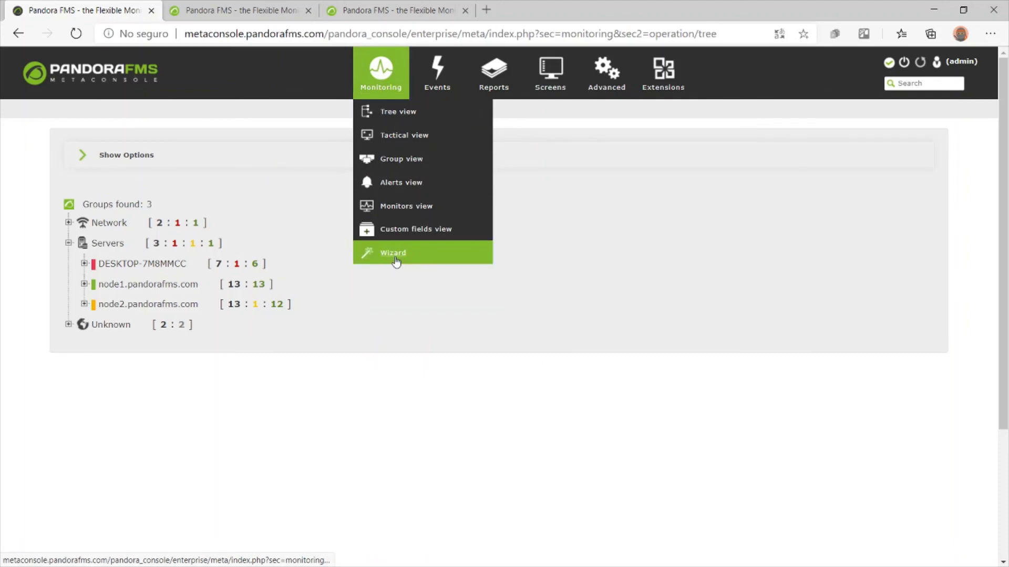
Delete the DESKTOP-7M8MMCC agent via the wizard and stop the Pandora FMS agent service
click(396, 261)
click(770, 333)
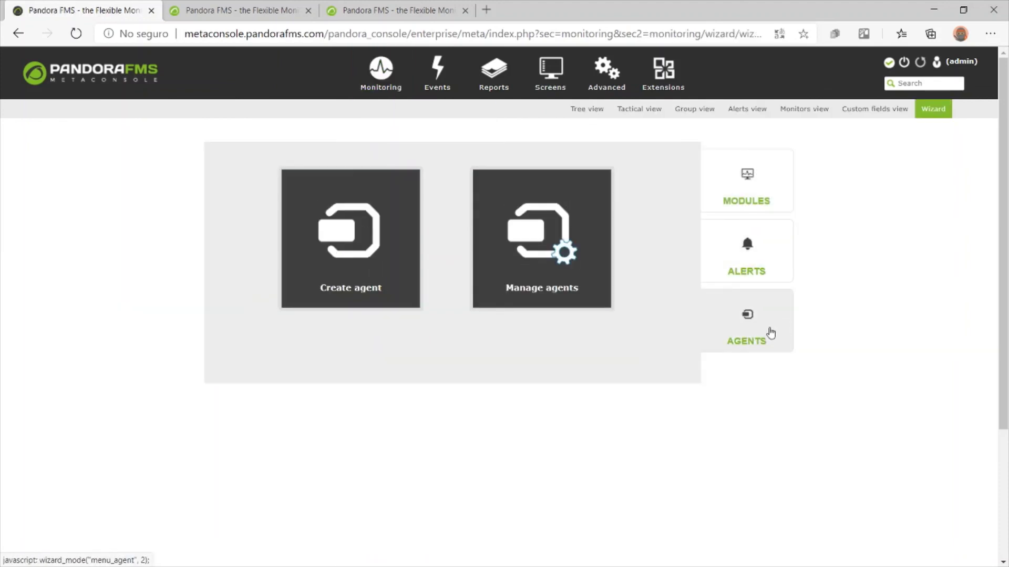
click(526, 226)
click(394, 191)
click(383, 205)
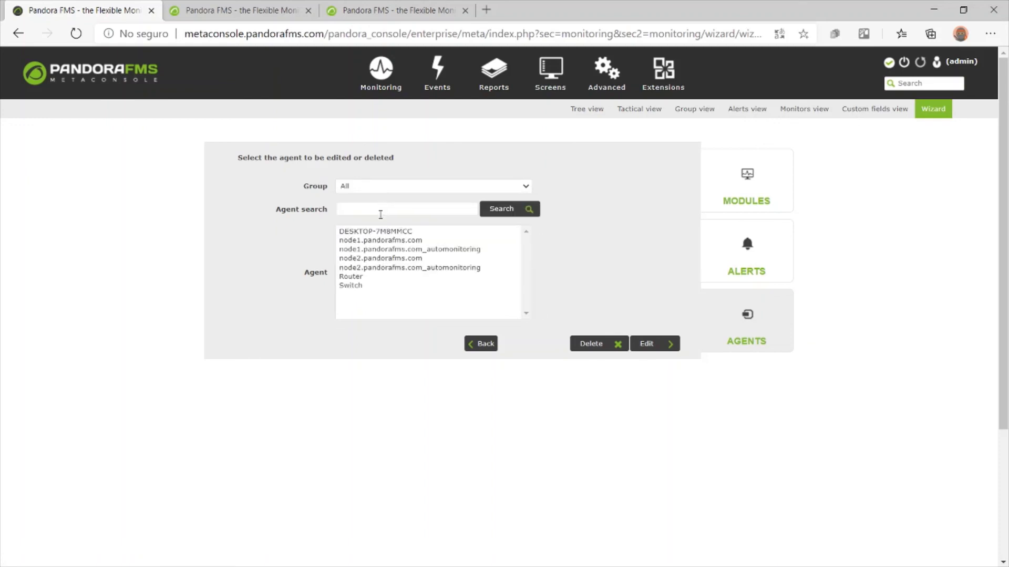
click(387, 231)
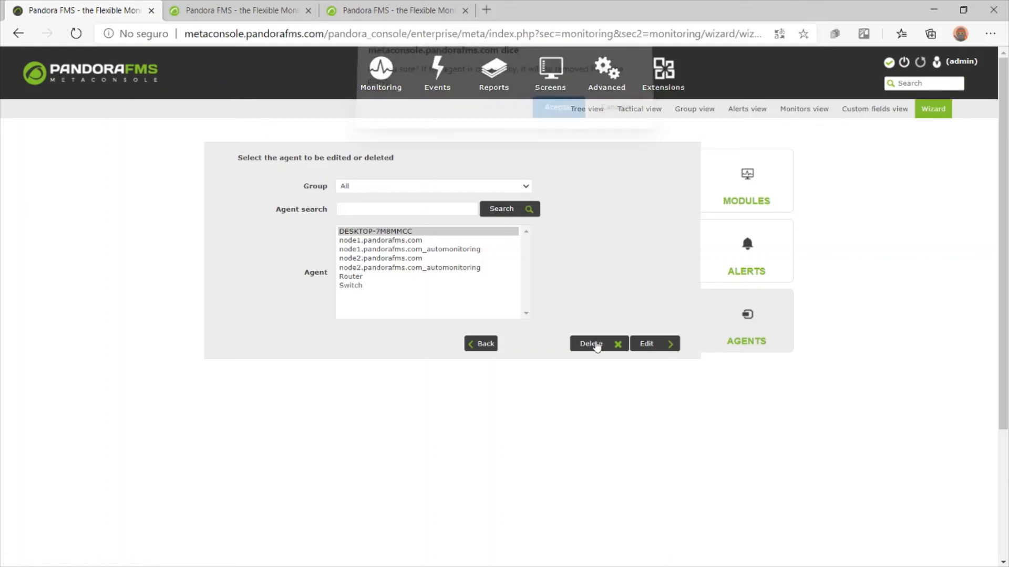
click(597, 346)
click(556, 115)
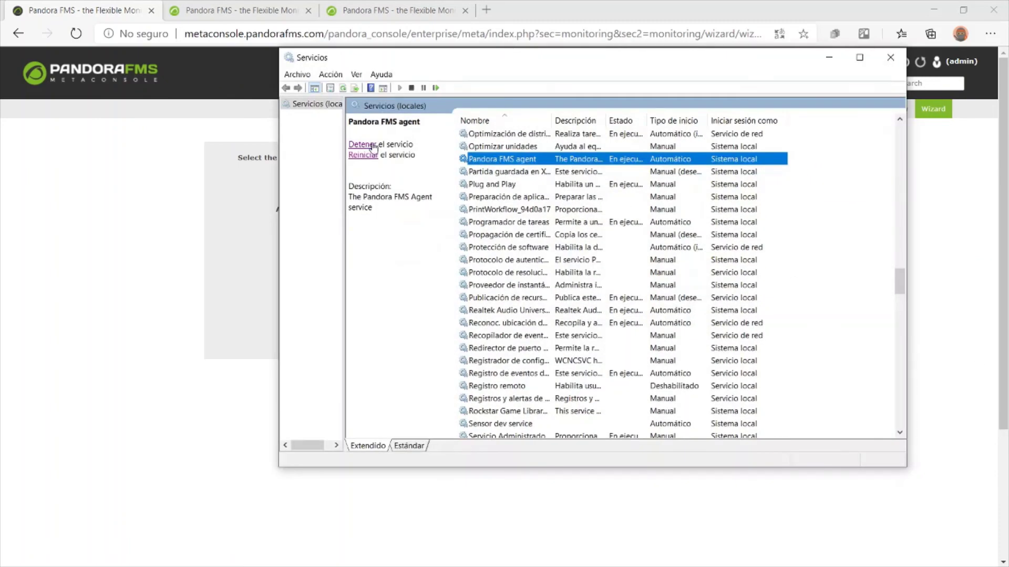
click(363, 141)
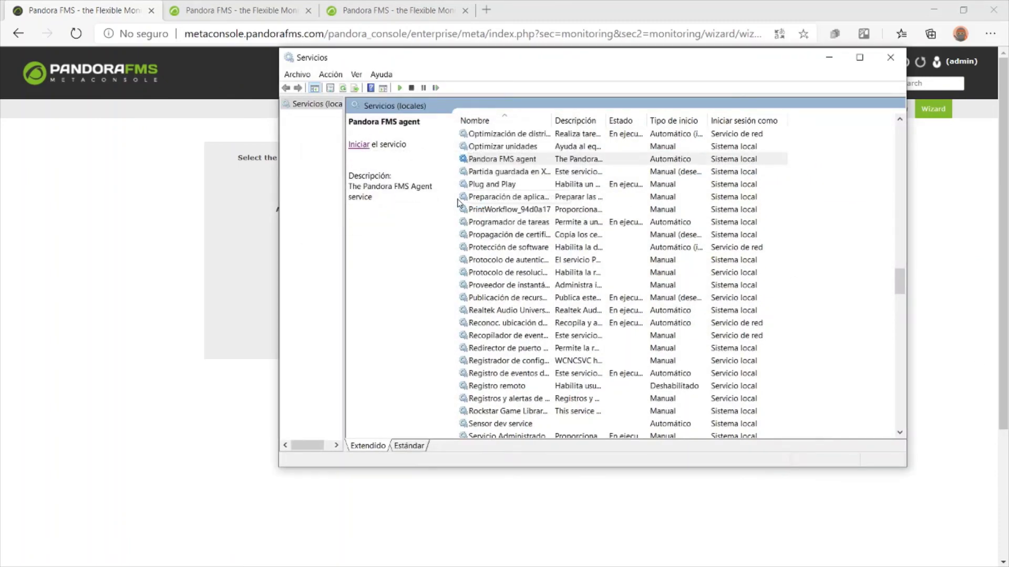
Change server_ip in pandora_agent.conf from node1 to node2.pandorafms.com and save the file
click(132, 78)
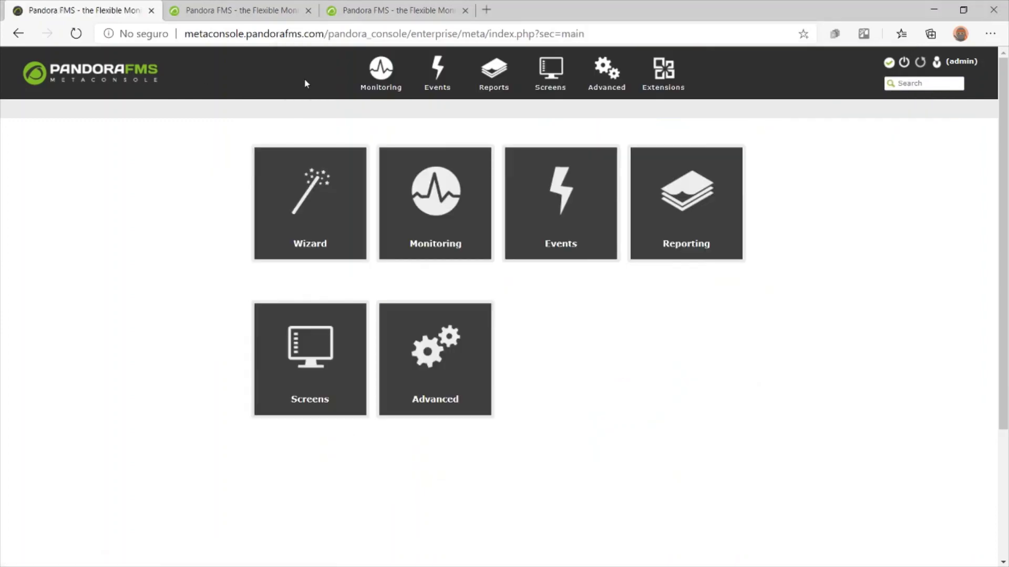
click(385, 120)
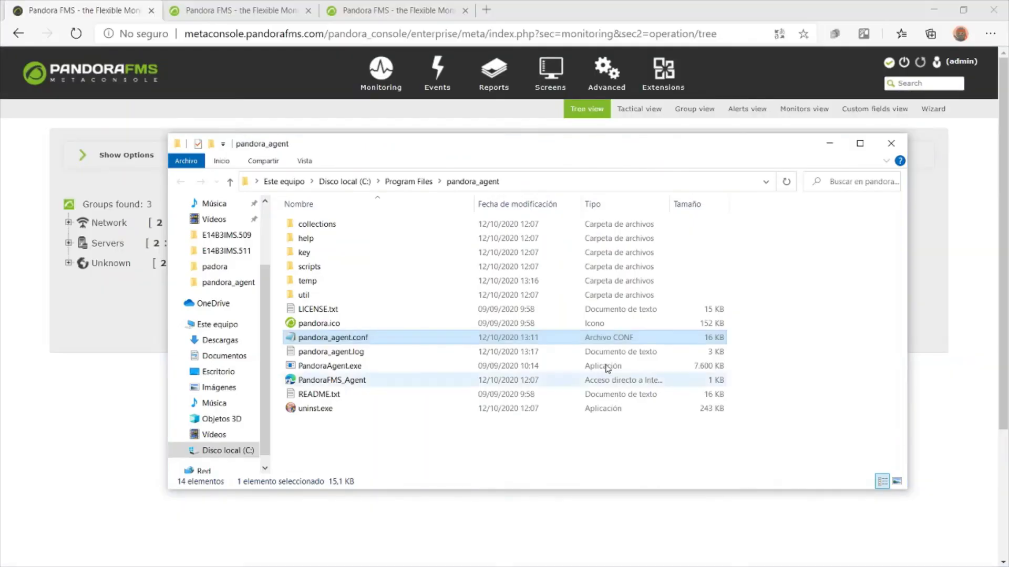
double_click(395, 336)
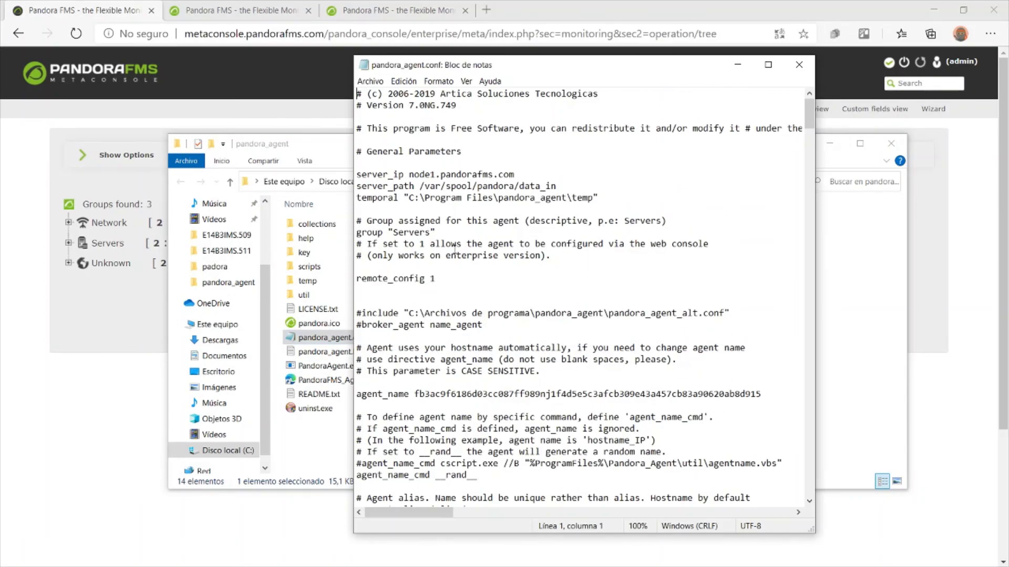
drag(436, 174, 429, 174)
text(2)
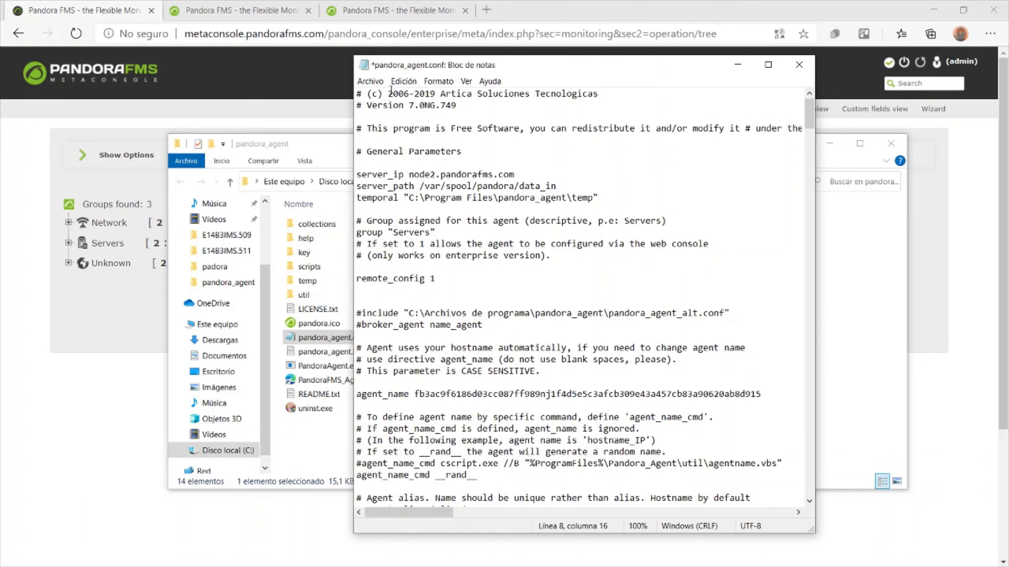
click(382, 82)
click(391, 134)
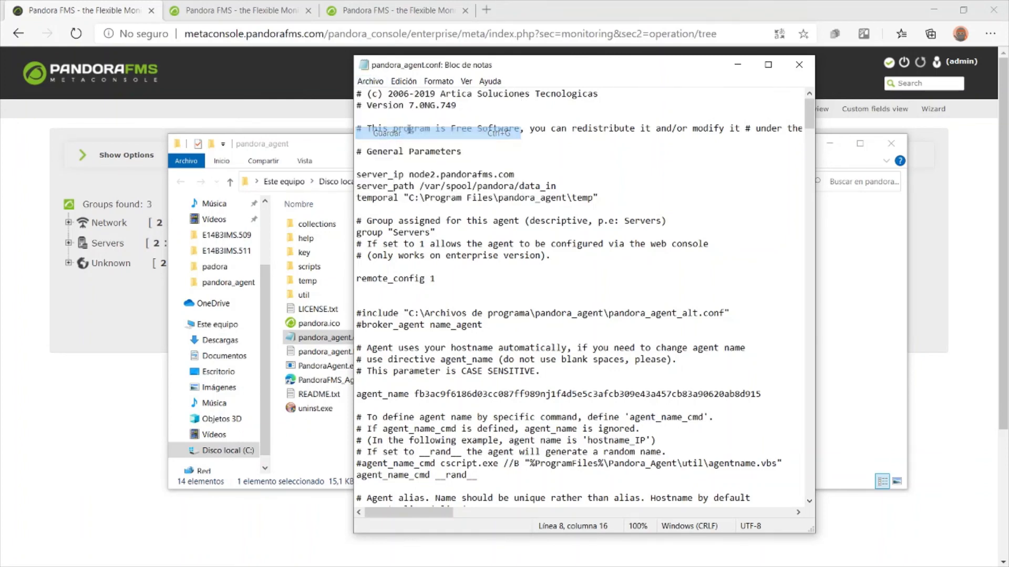
click(799, 64)
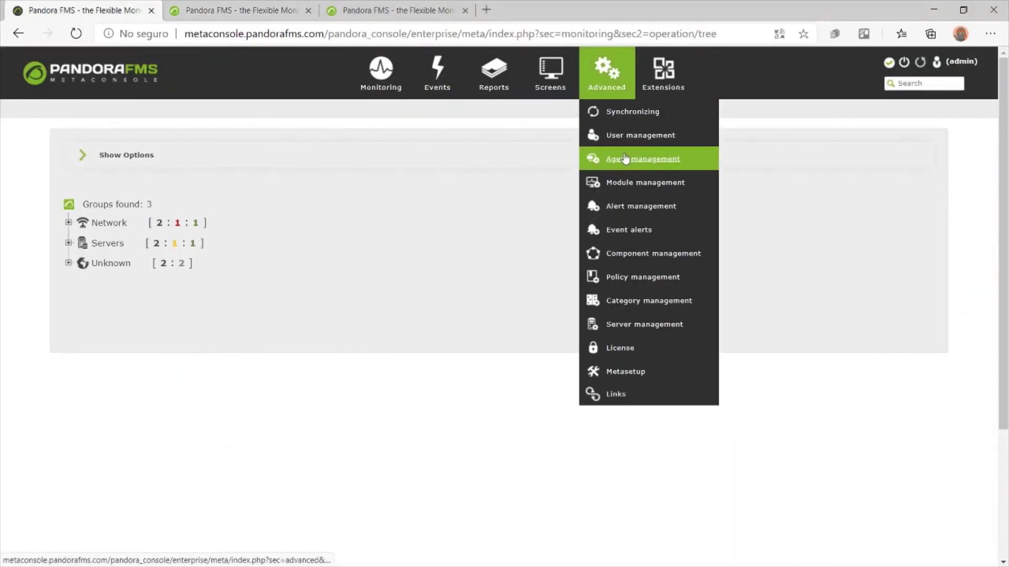
click(630, 159)
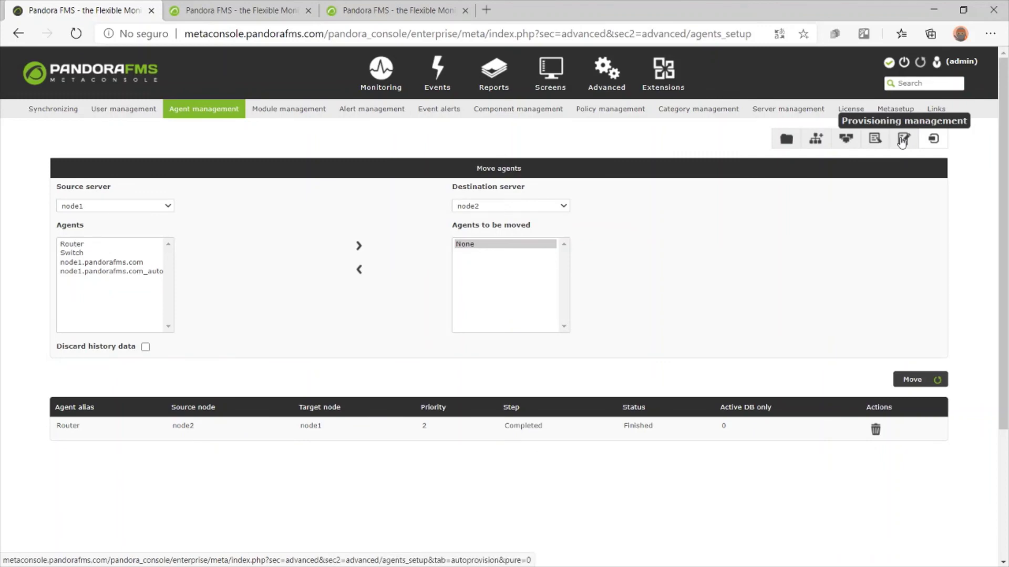
click(875, 142)
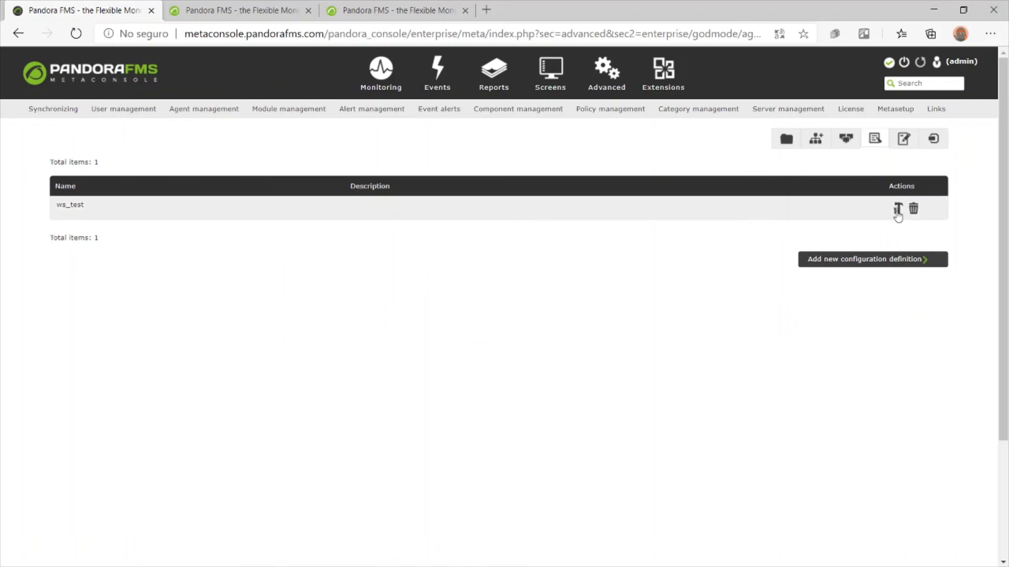
click(897, 209)
click(168, 279)
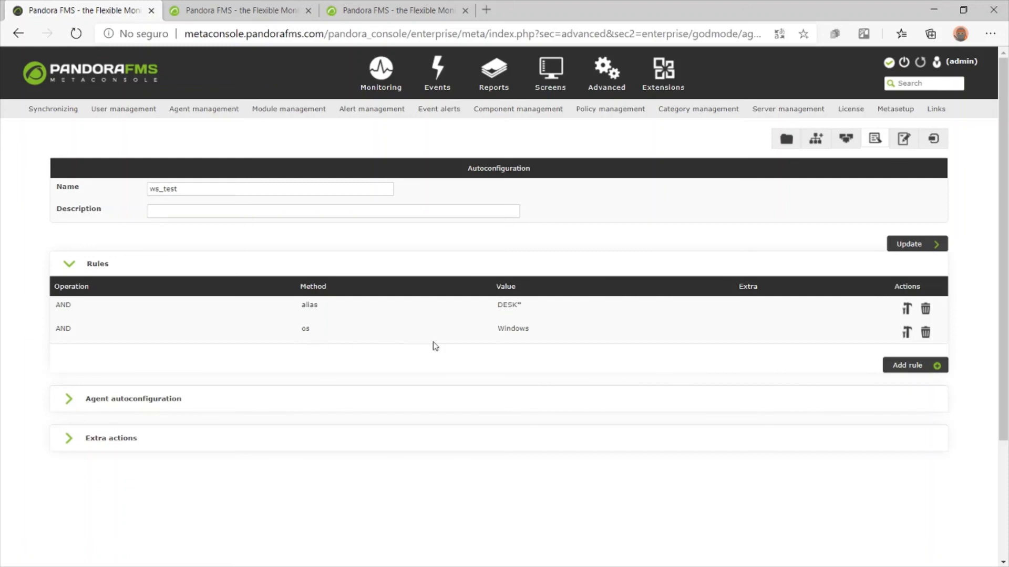
click(338, 397)
scroll(306, 372, down, 6)
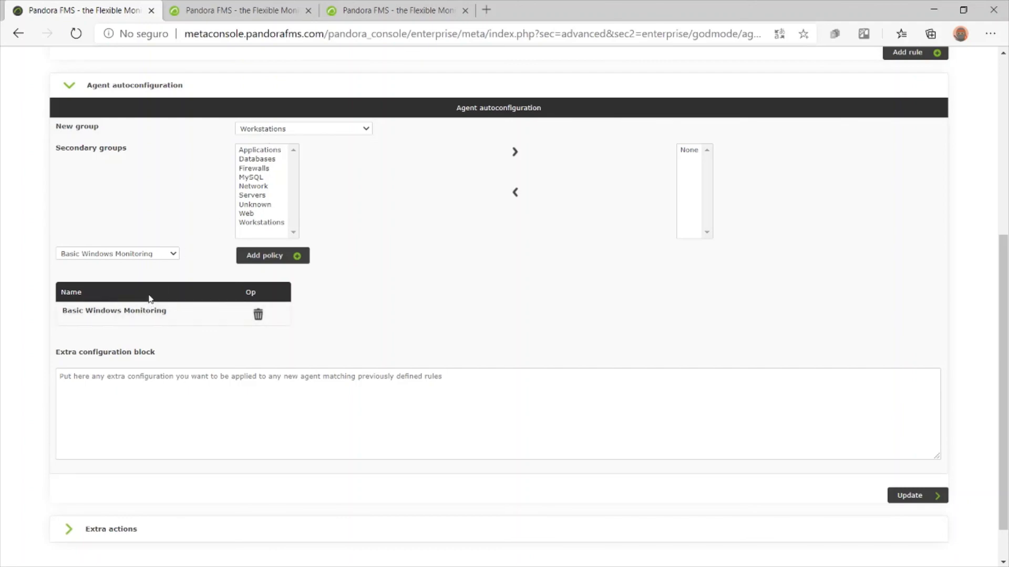
scroll(151, 295, up, 5)
mouse_move(384, 92)
click(389, 111)
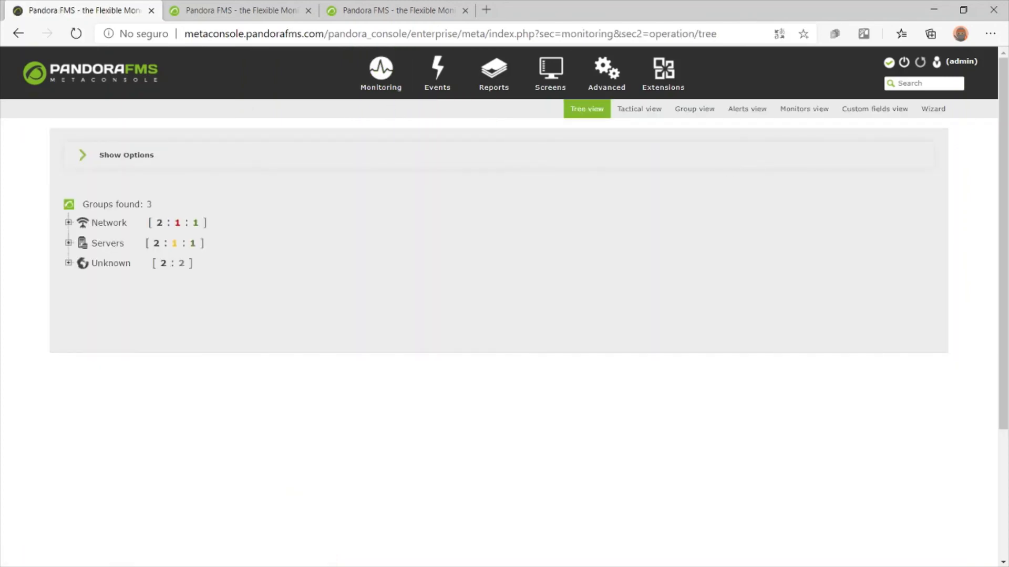
key(alt+Tab)
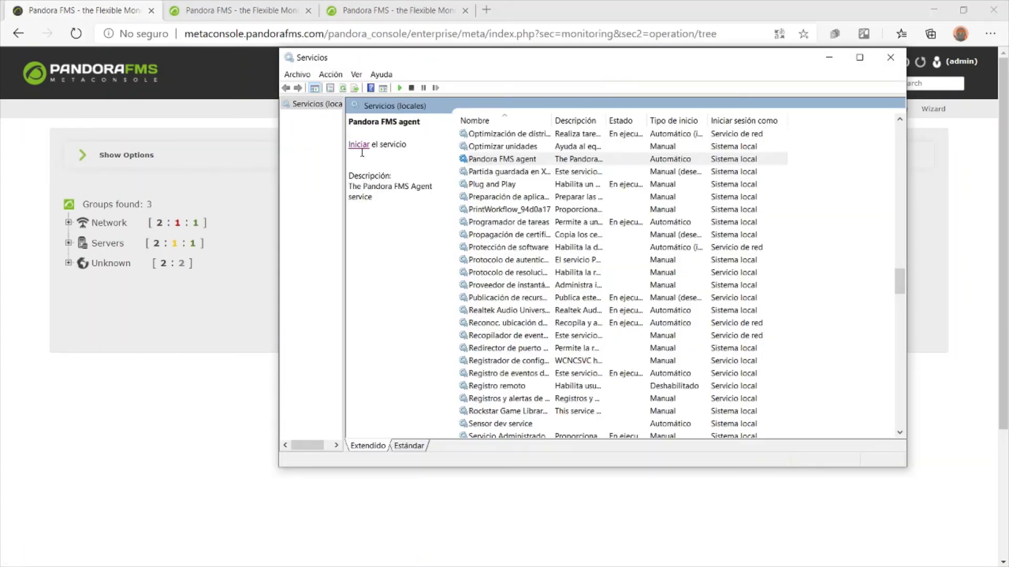
Start the Pandora FMS agent service, close Services, and reload the Metaconsole tree view
click(359, 144)
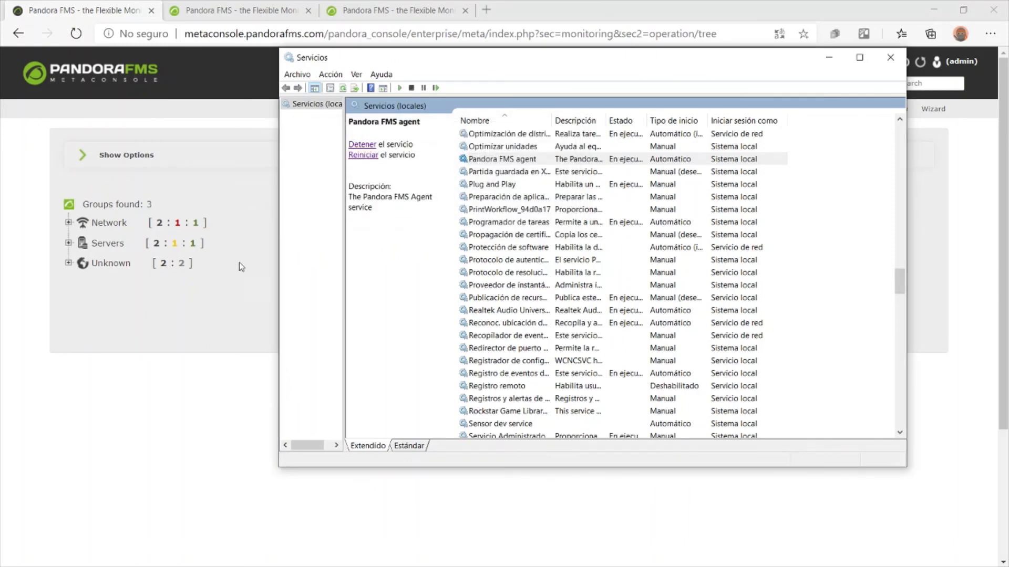
click(233, 324)
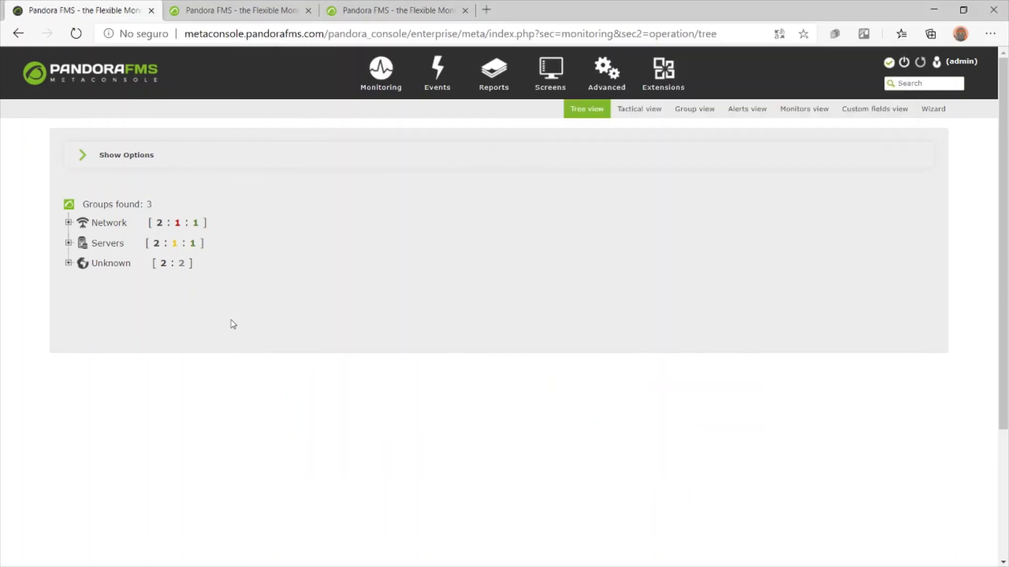
click(76, 34)
click(83, 33)
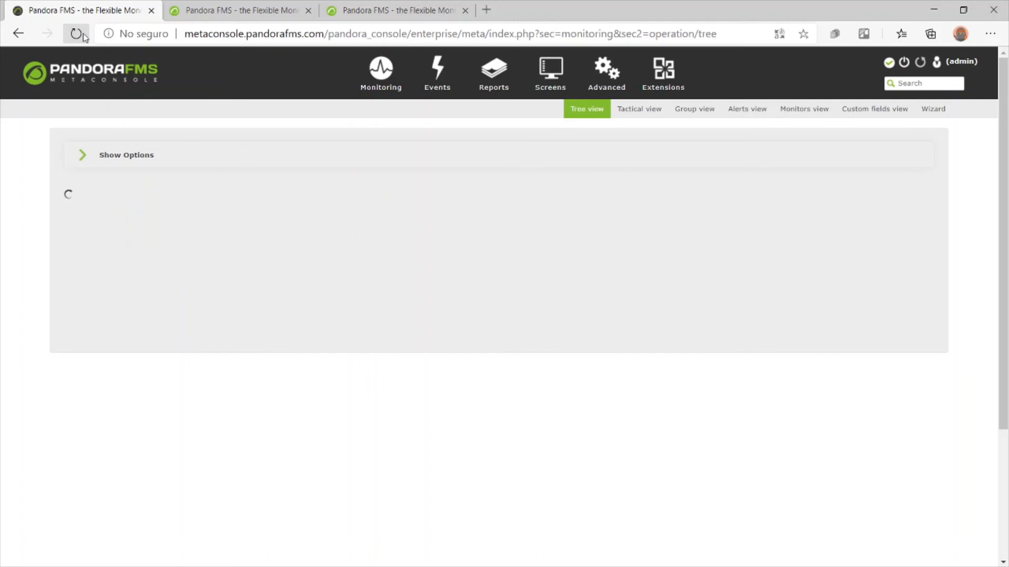
click(82, 34)
On the node2 console, refresh the agent list until DESKTOP-7M8MMCC appears
click(261, 6)
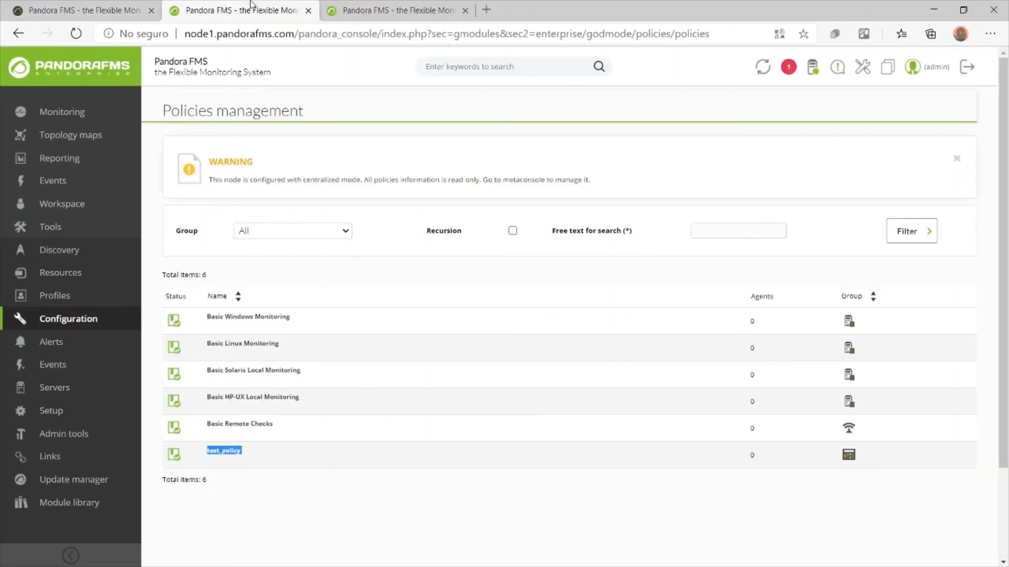
click(370, 5)
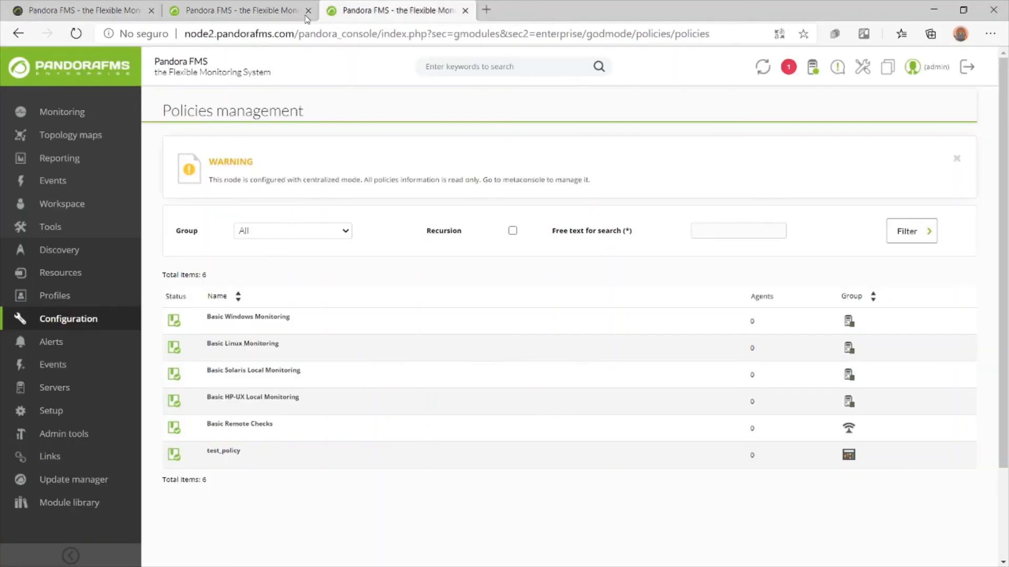
click(86, 71)
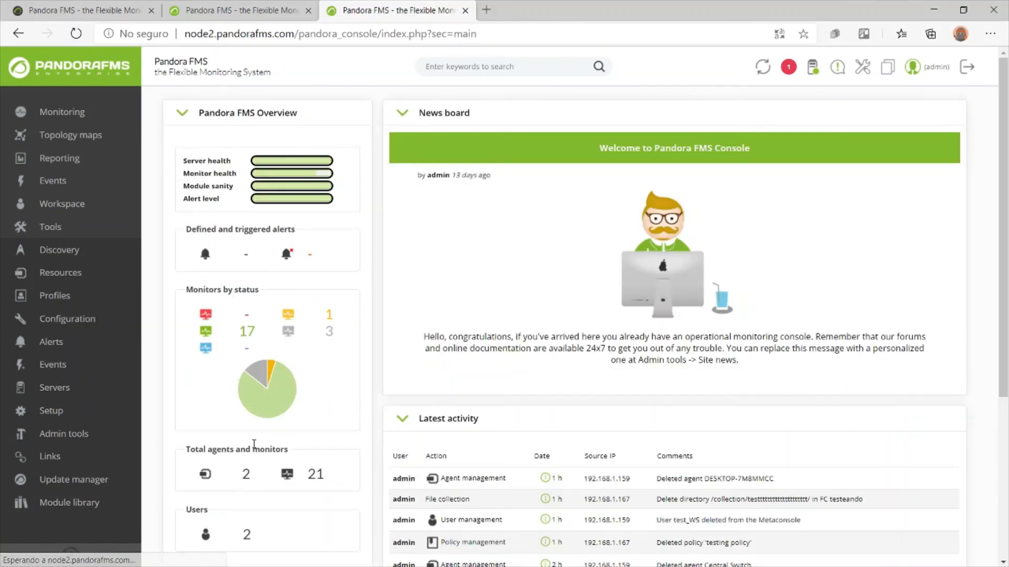
click(243, 475)
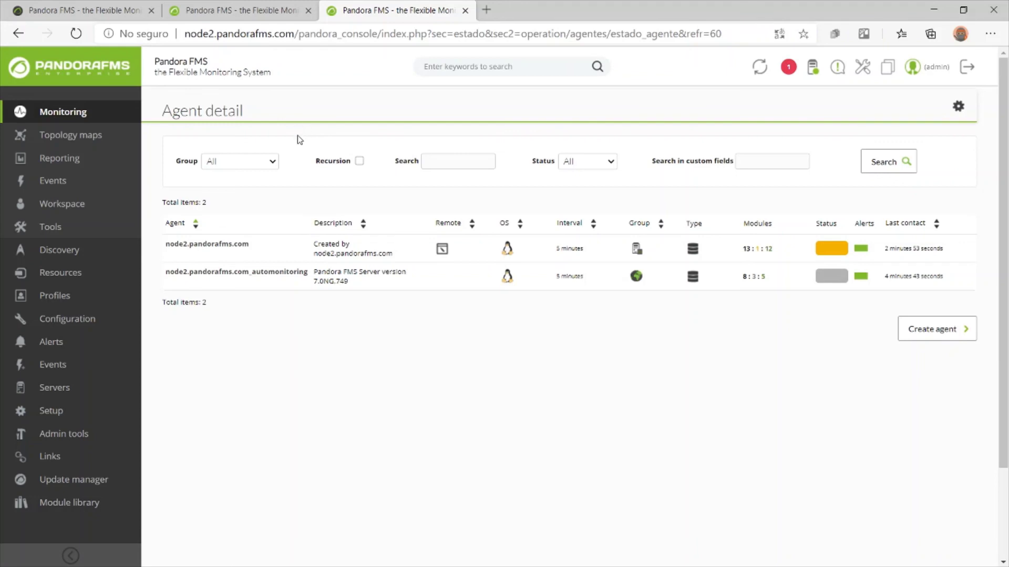
click(76, 41)
click(76, 41)
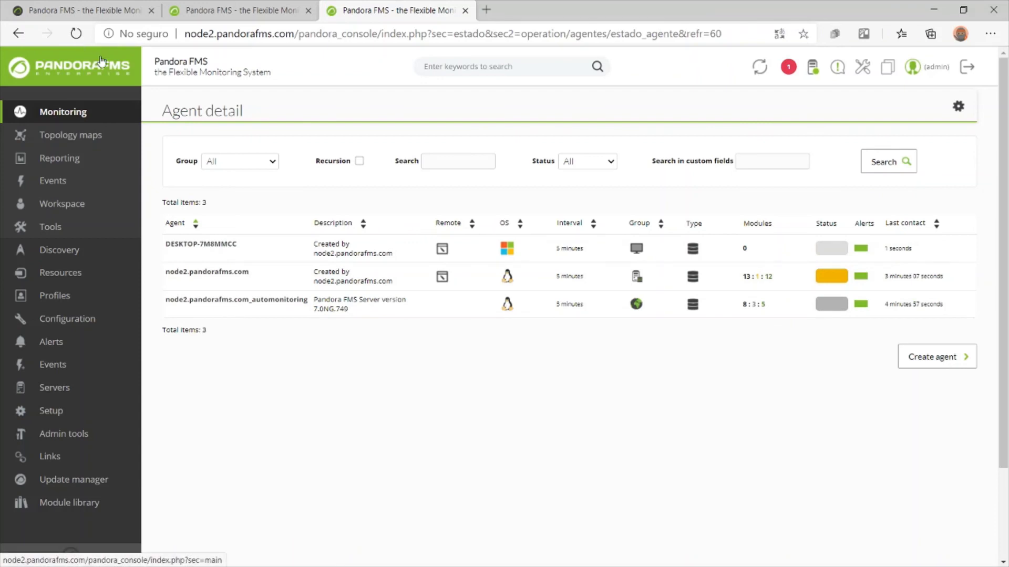
Confirm DESKTOP-7M8MMCC is in Workstations with the Basic Windows Monitoring policy, then return to the Metaconsole
click(219, 245)
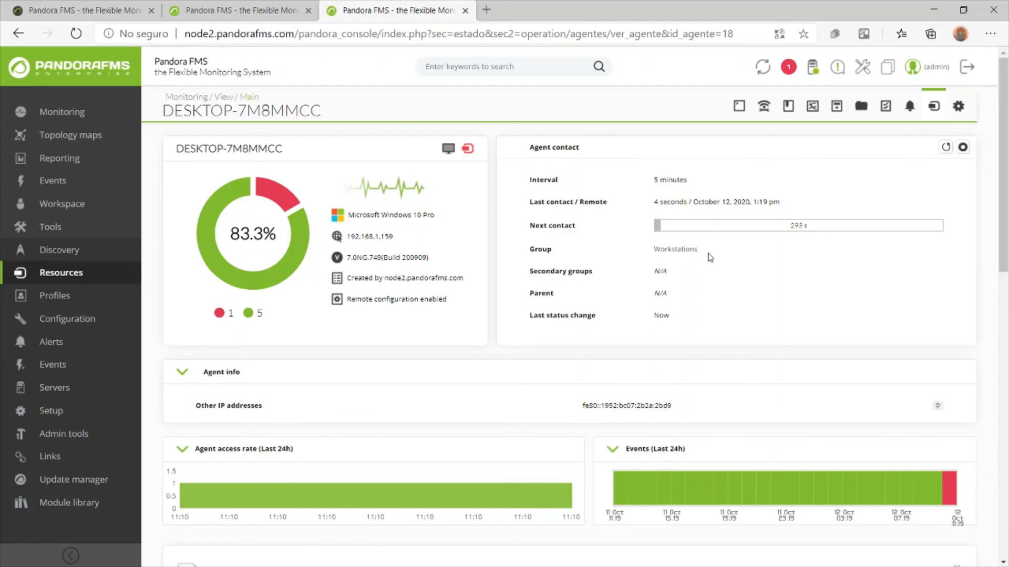
drag(710, 257, 650, 256)
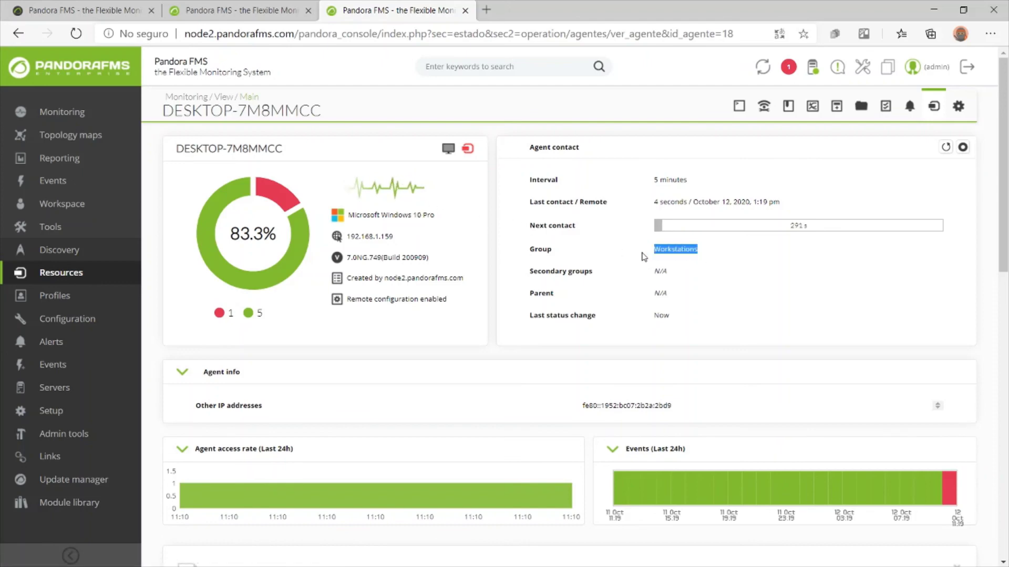
click(789, 111)
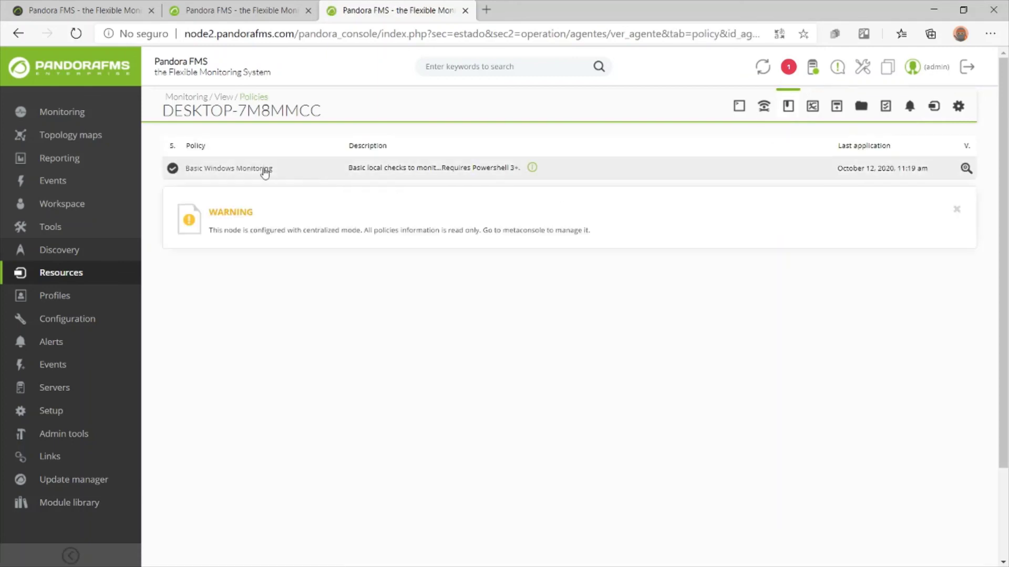
drag(347, 168, 453, 168)
click(440, 167)
click(84, 10)
mouse_move(607, 73)
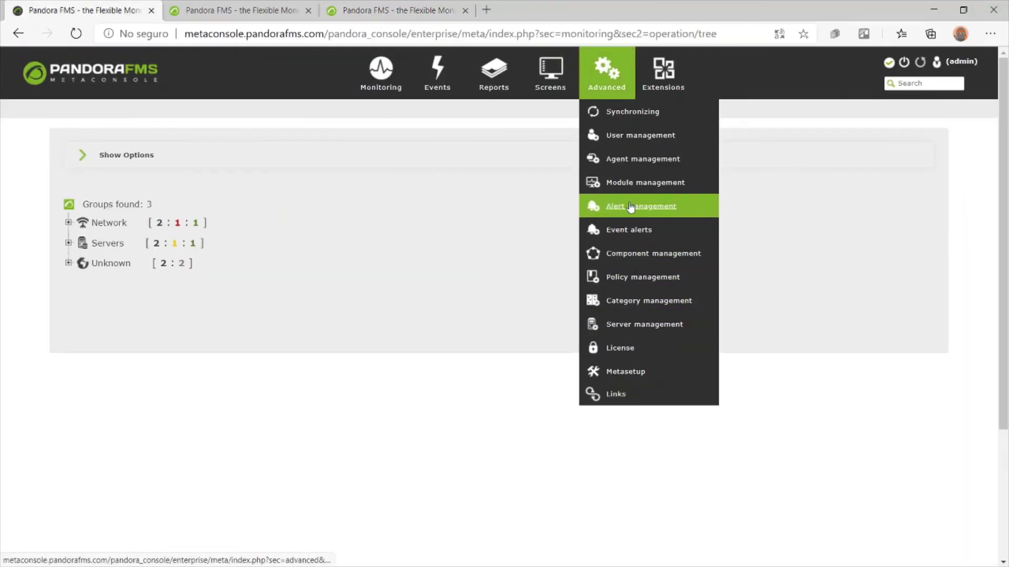
Check that DESKTOP-7M8MMCC is listed among the Basic Windows Monitoring policy's agents
click(643, 283)
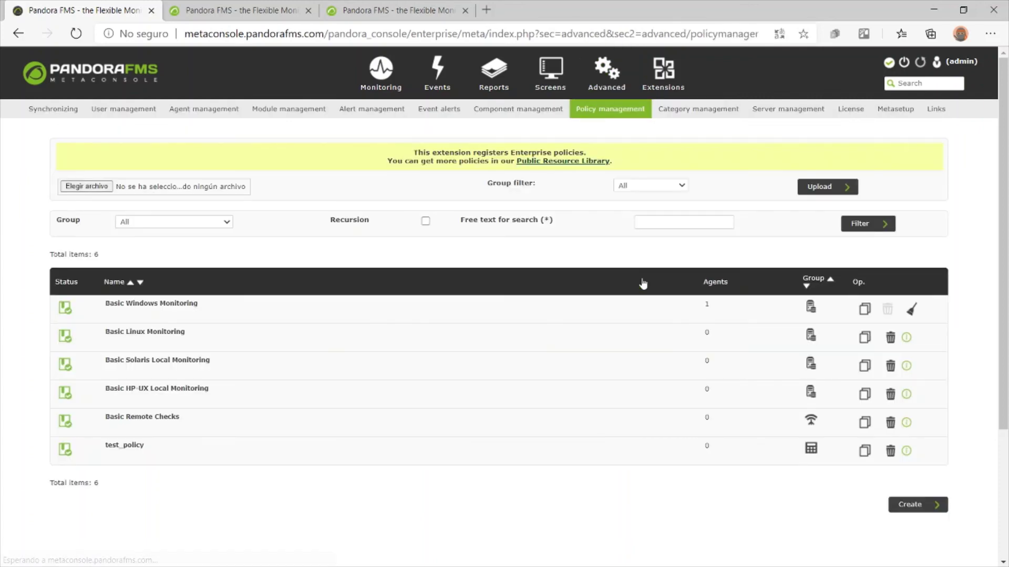
mouse_move(732, 301)
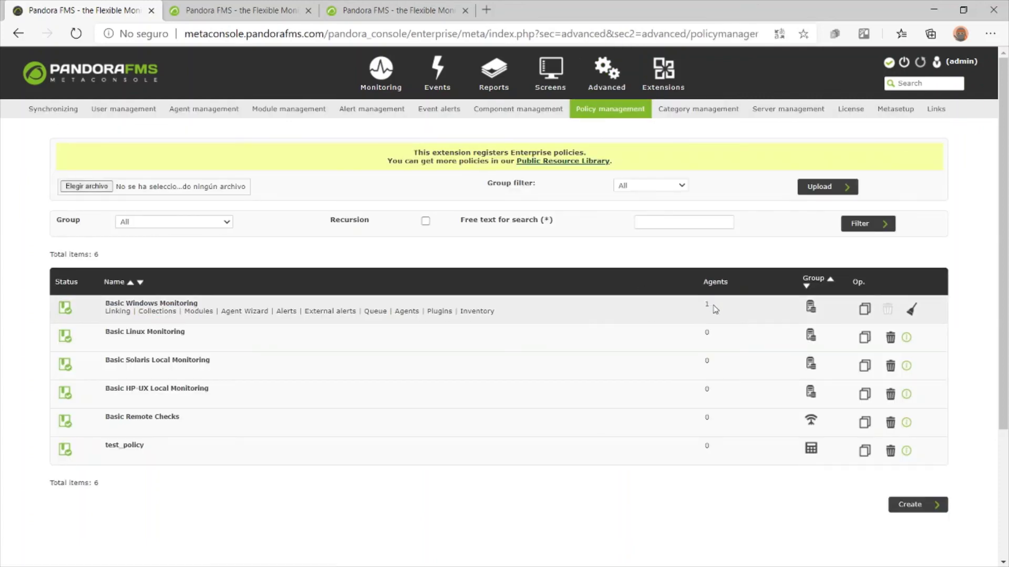
click(160, 303)
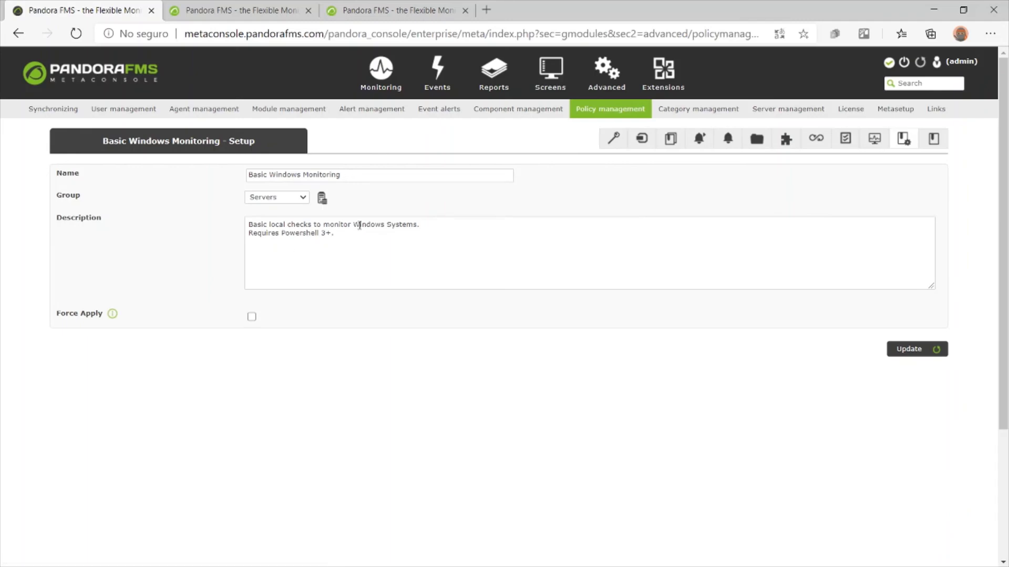
click(641, 139)
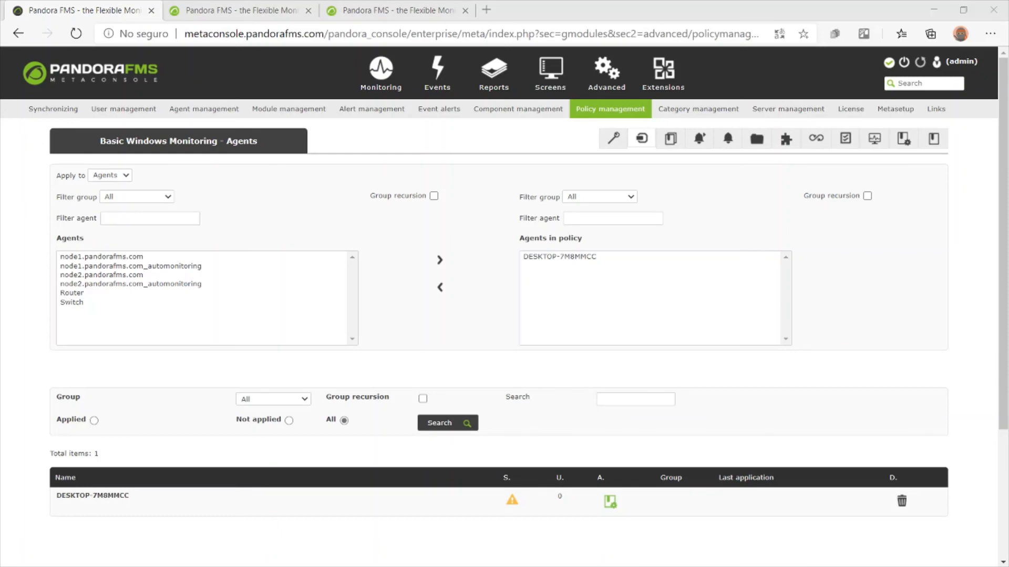
Expand the Workstations group in the Monitoring tree view to show DESKTOP-7M8MMCC
mouse_move(381, 74)
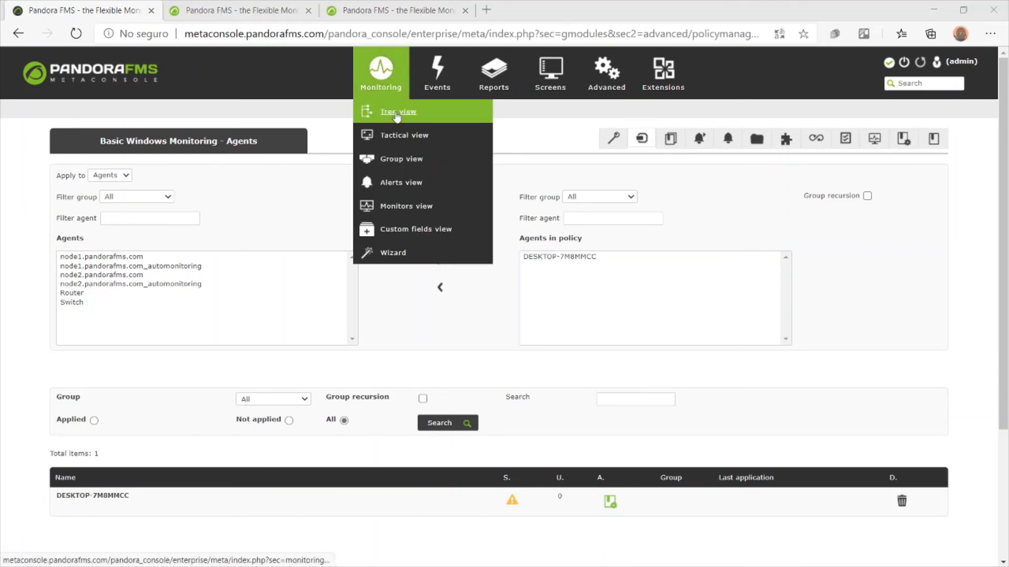
click(395, 113)
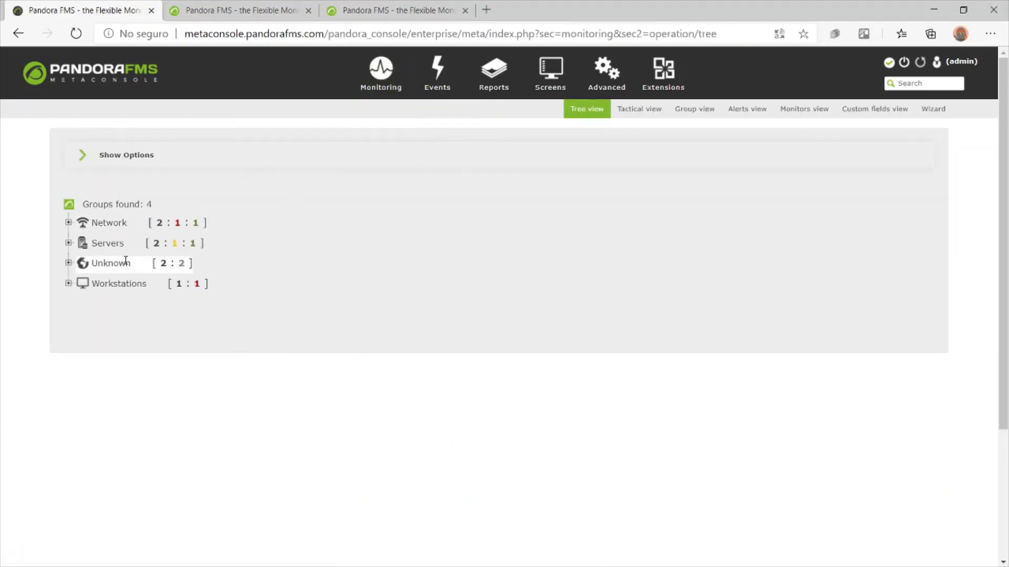
click(68, 284)
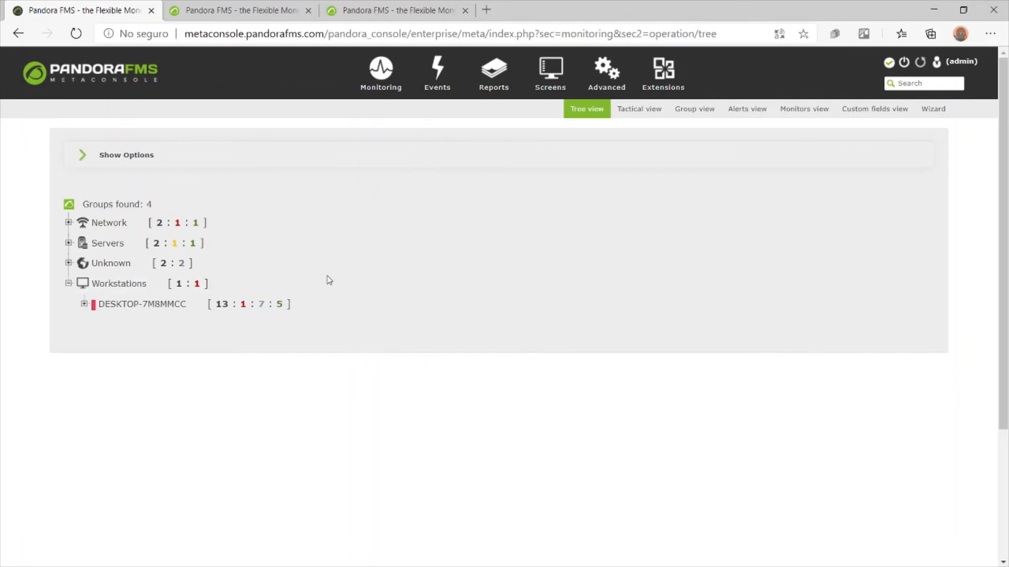